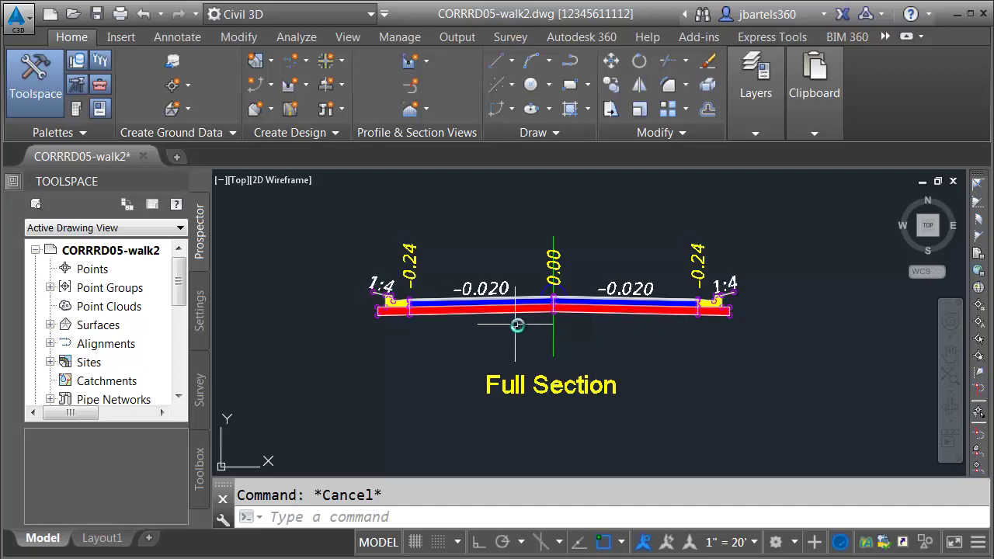
Step: Delete the 1:4 slope subassembly outside the right-hand curb of the Full Section assembly
scroll(512, 323, "down", 5)
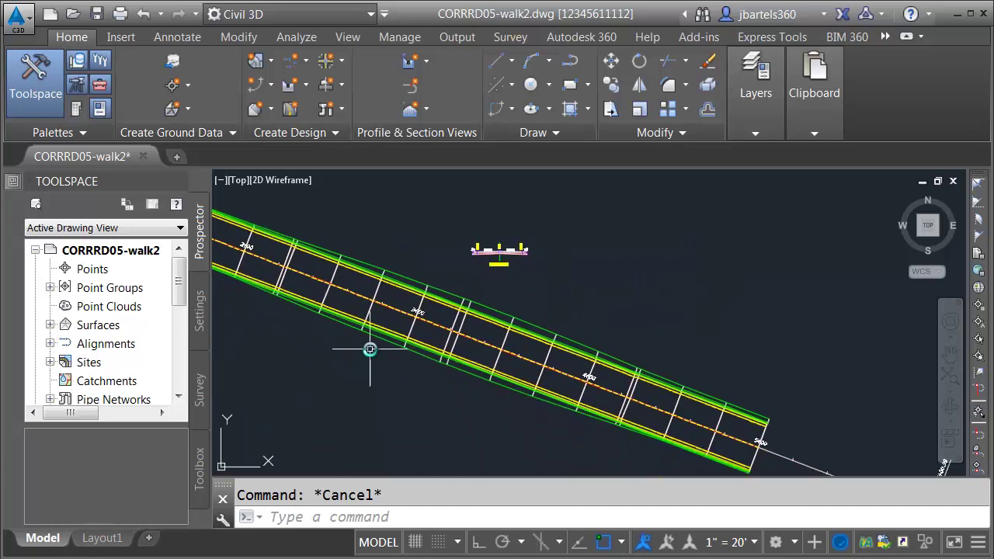
scroll(524, 237, "up", 6)
left_click(538, 266)
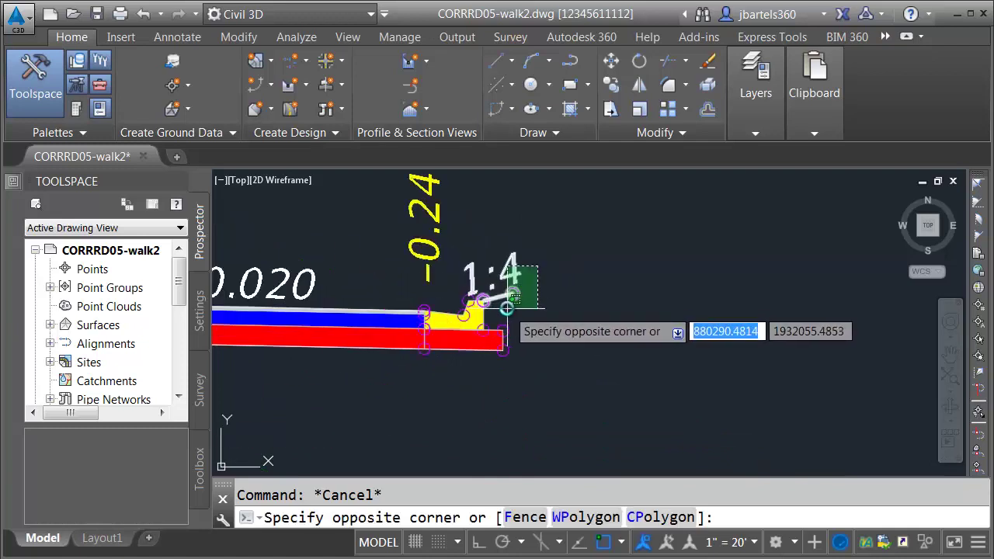
left_click(531, 298)
key("Delete")
key("Escape")
Step: Rebuild the road corridor so it uses the modified Full Section assembly
scroll(552, 287, "down", 5)
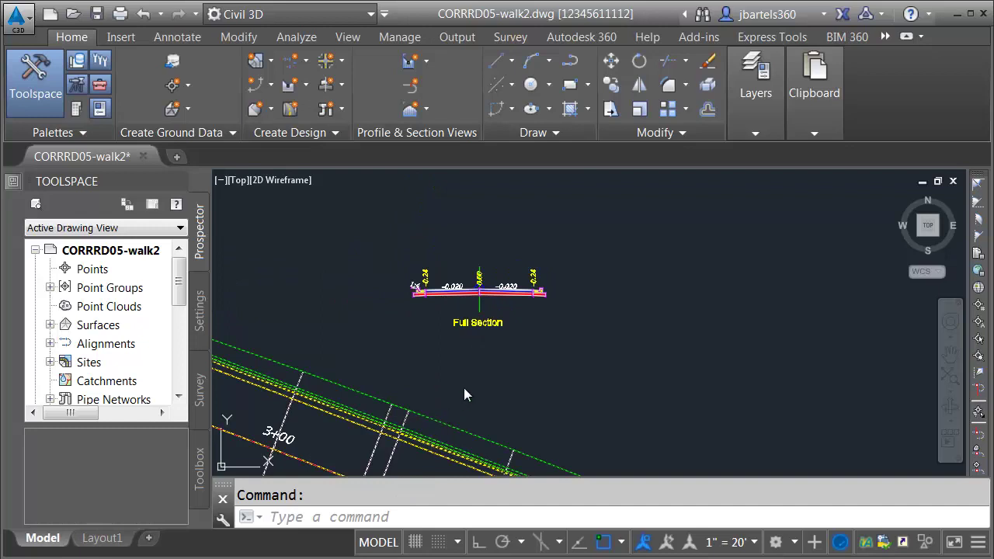
scroll(466, 397, "down", 5)
left_click(482, 400)
left_click(263, 63)
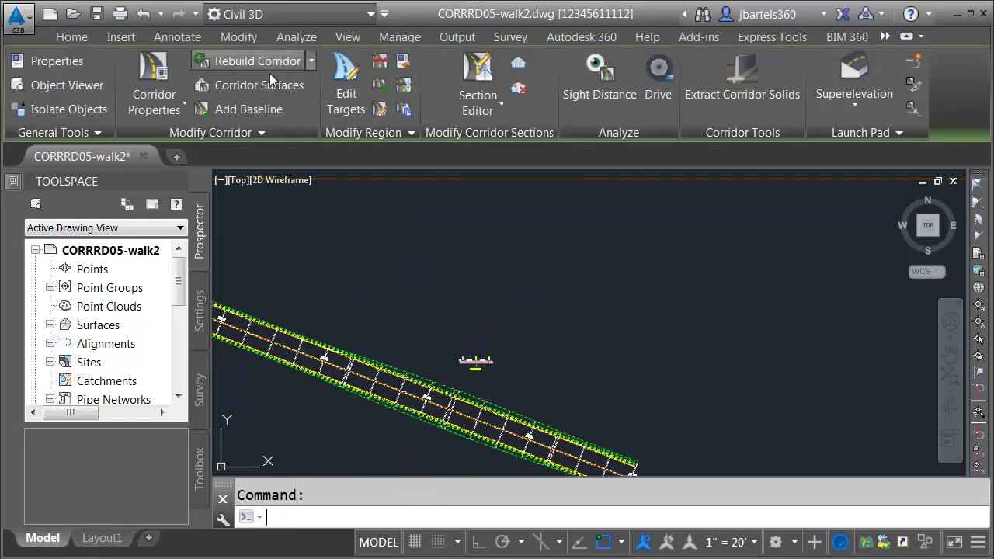
scroll(402, 427, "up", 3)
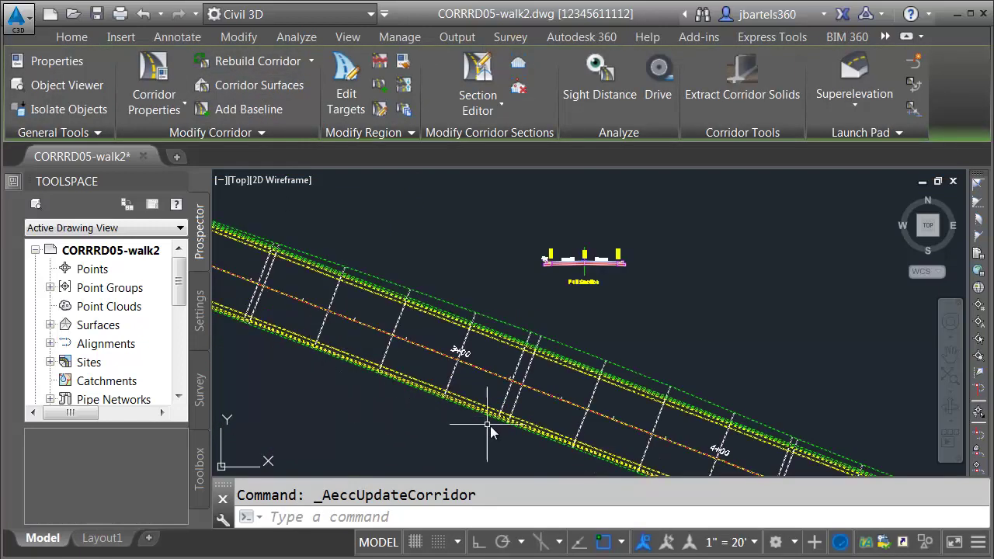
key("Escape")
Step: Offset the road alignment by 21 toward the south side of the corridor
scroll(590, 380, "down", 4)
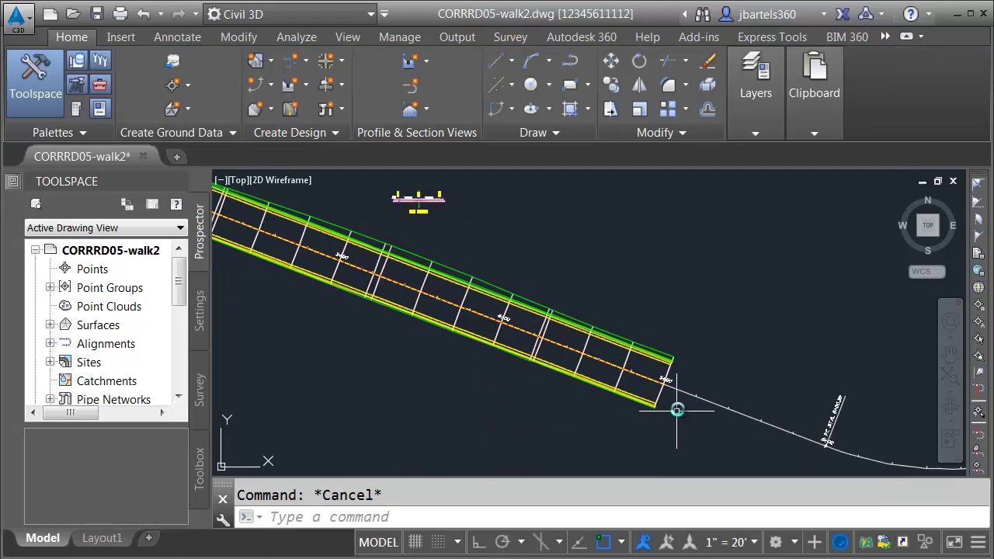
left_click(708, 109)
type("21")
key("Return")
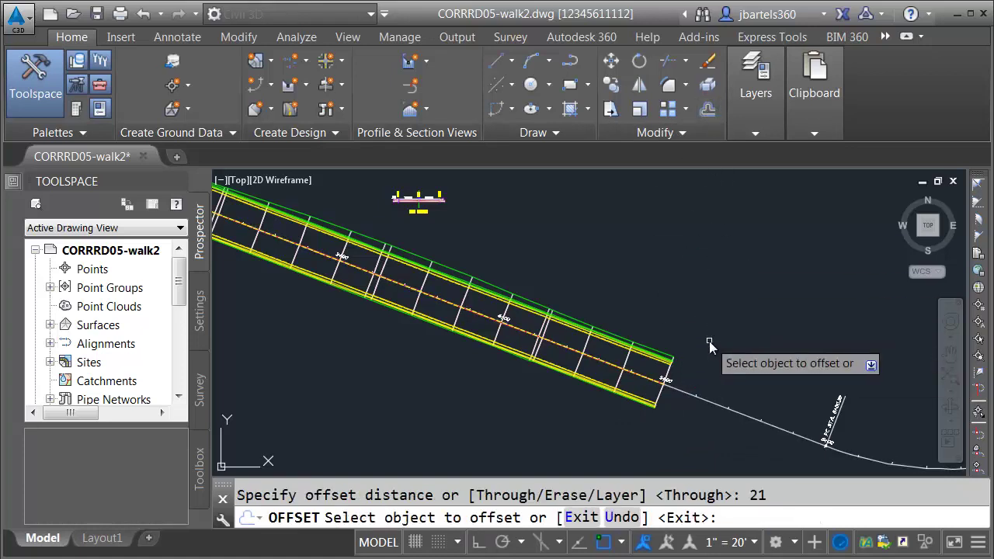
left_click(672, 385)
left_click(641, 438)
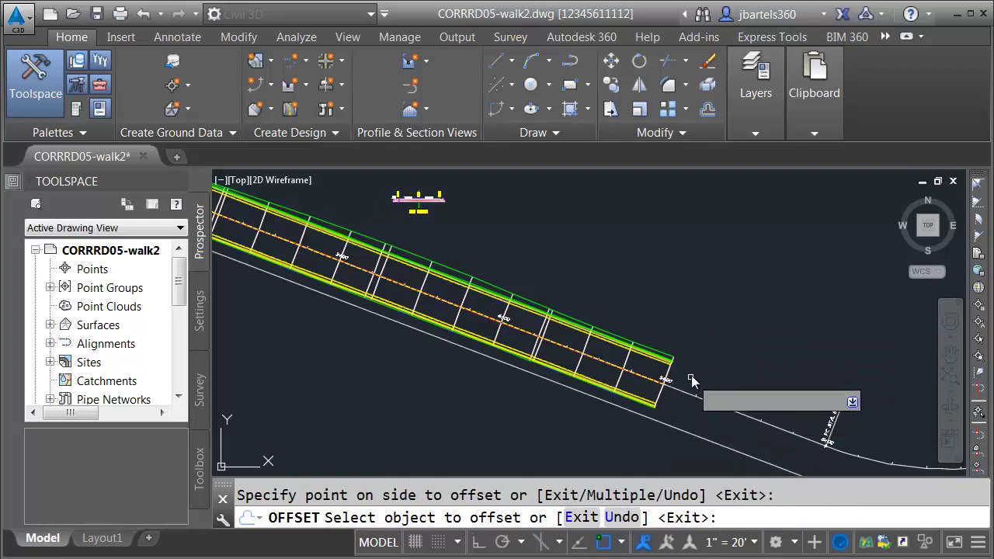
key("Escape")
Step: Offset the new polyline by 4, on the side away from the corridor
key("Return")
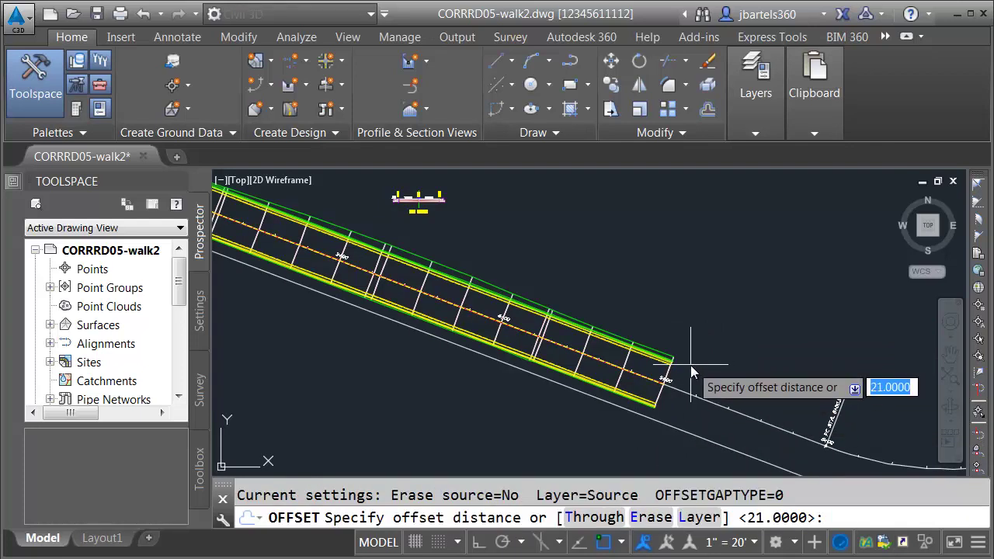
type("4")
key("Return")
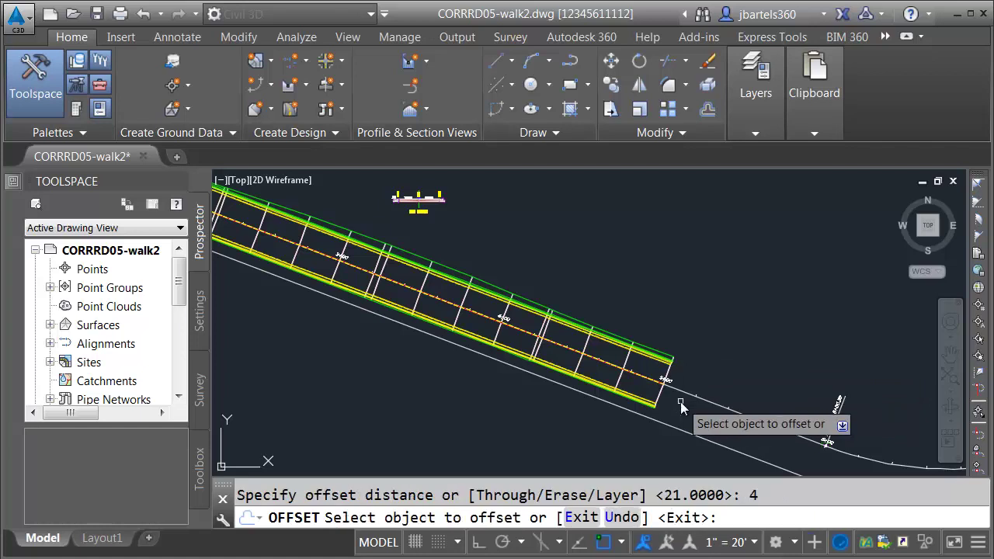
left_click(668, 425)
left_click(622, 448)
key("Escape")
Step: Change the color of both offset polylines to Magenta
scroll(552, 398, "up", 5)
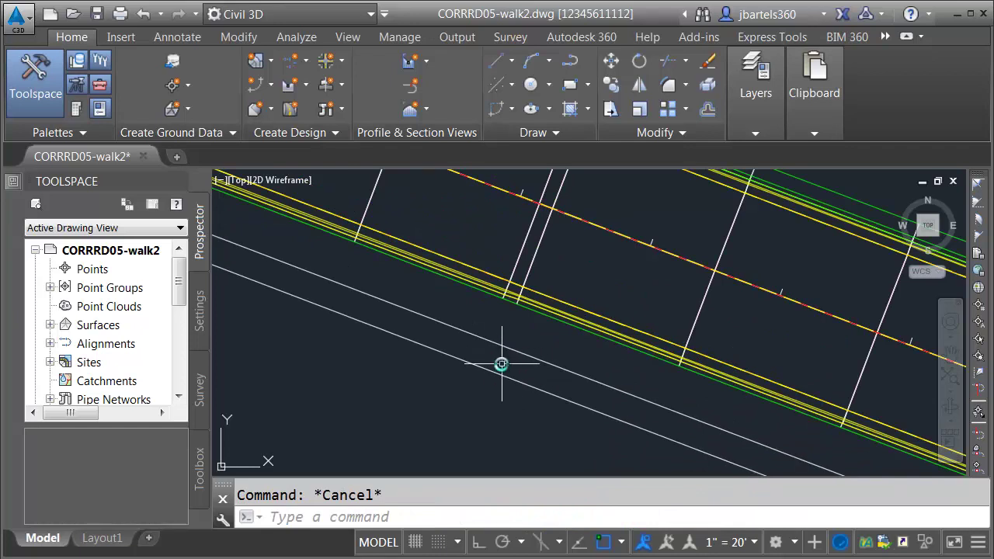
scroll(502, 363, "down", 3)
scroll(441, 334, "up", 2)
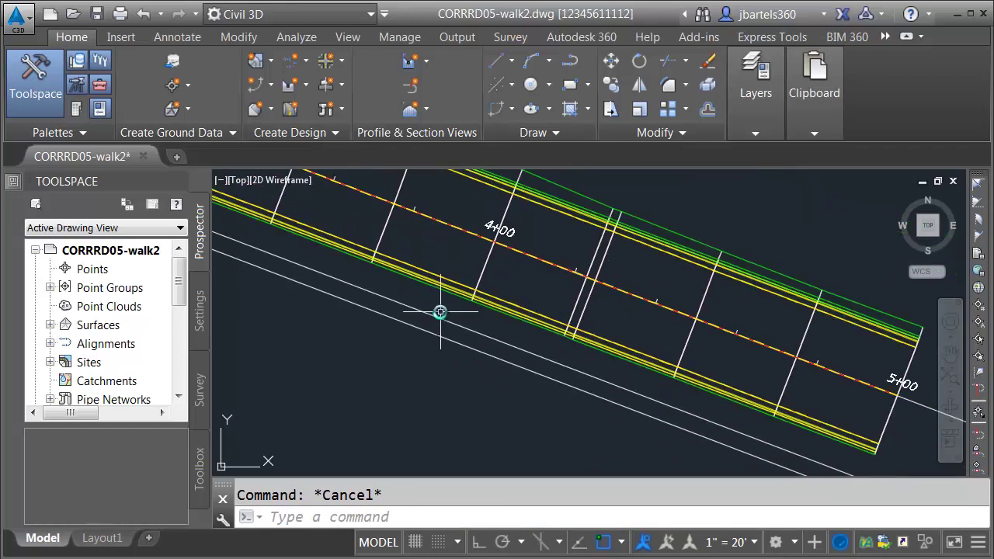
left_click(440, 312)
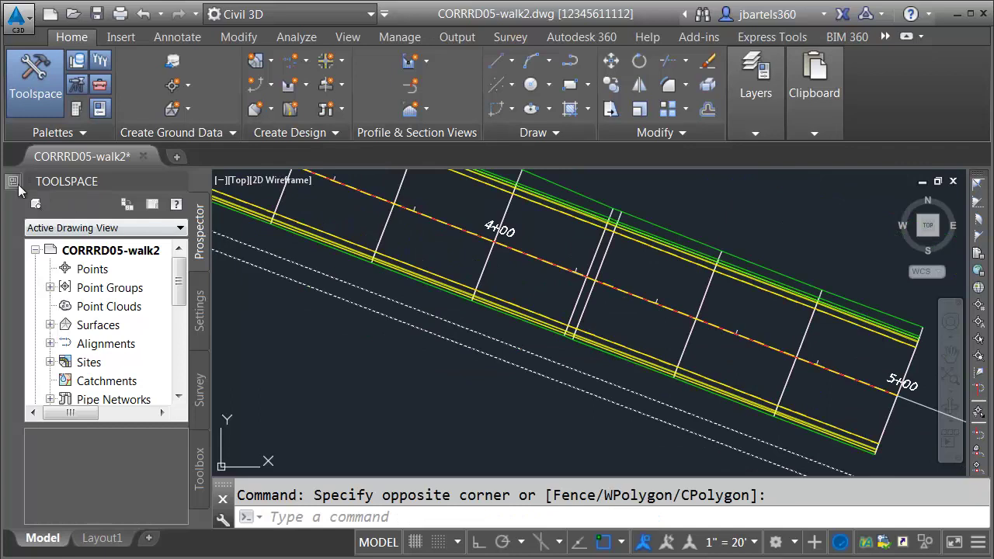
mouse_move(22, 185)
left_click(373, 229)
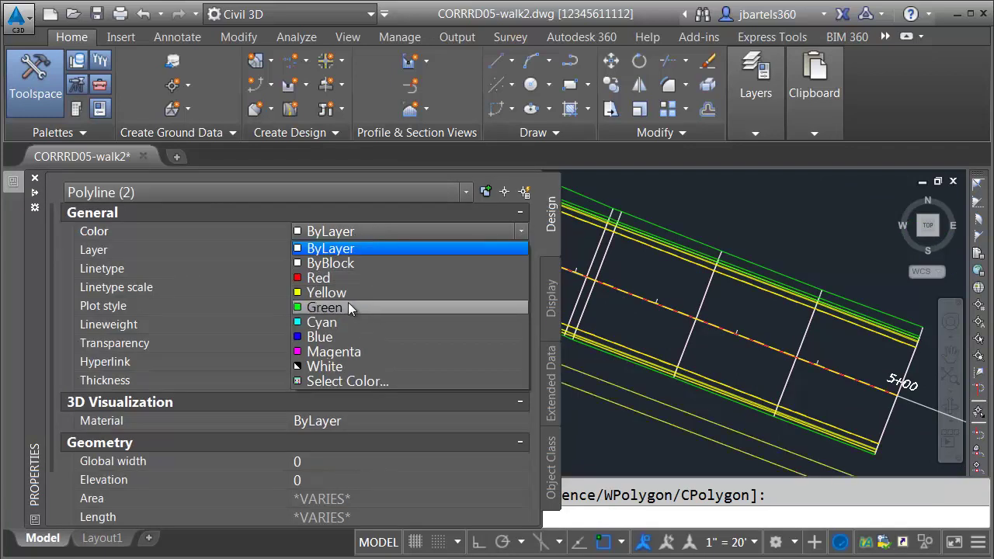
left_click(351, 354)
key("Escape")
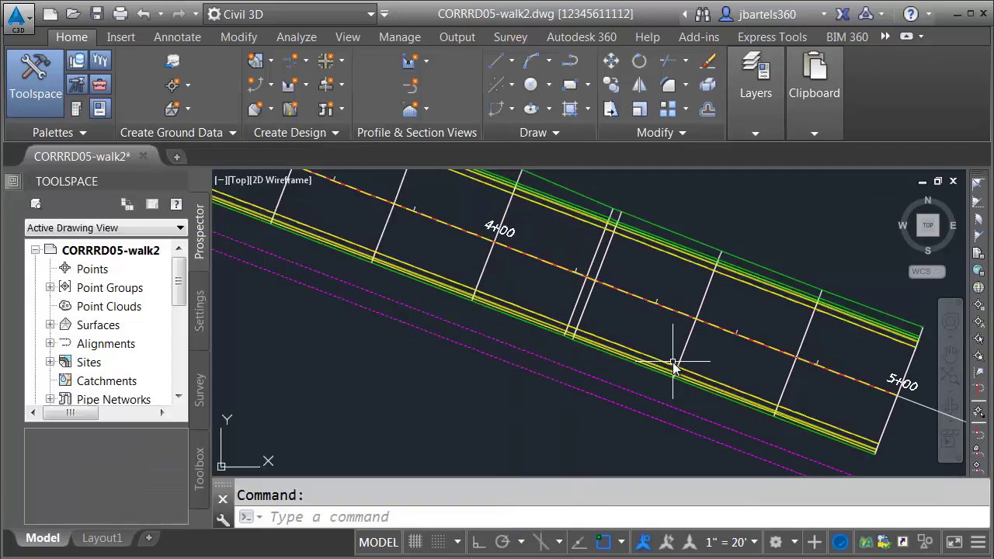
Step: Open the tool palettes from the Full Section assembly and switch to the Civil Imperial Subassemblies palette set
scroll(584, 335, "down", 4)
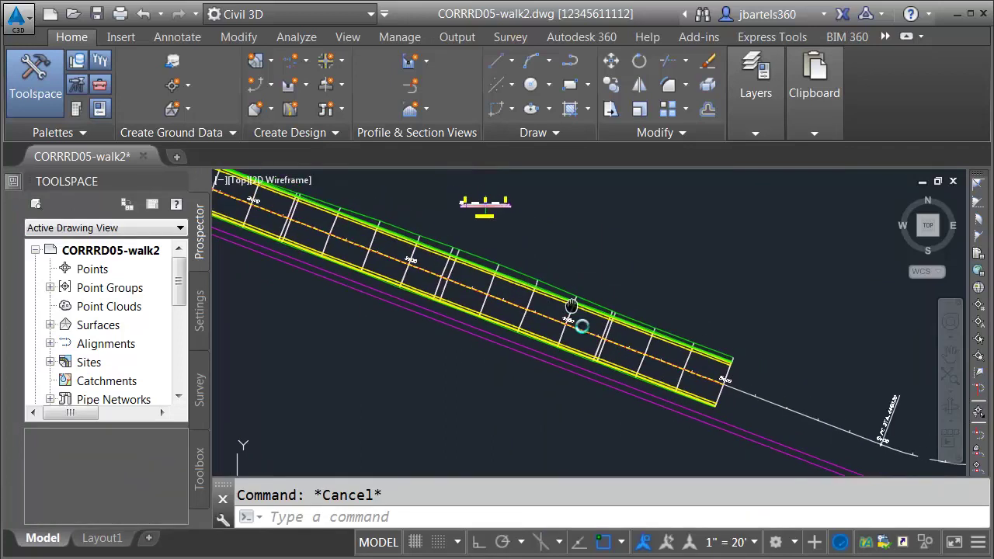
scroll(534, 269, "up", 5)
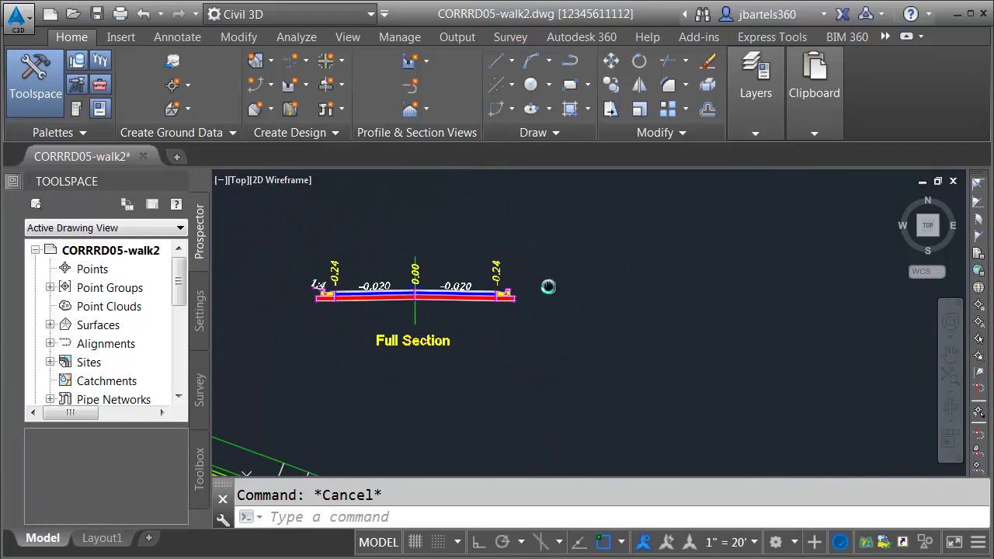
mouse_move(572, 307)
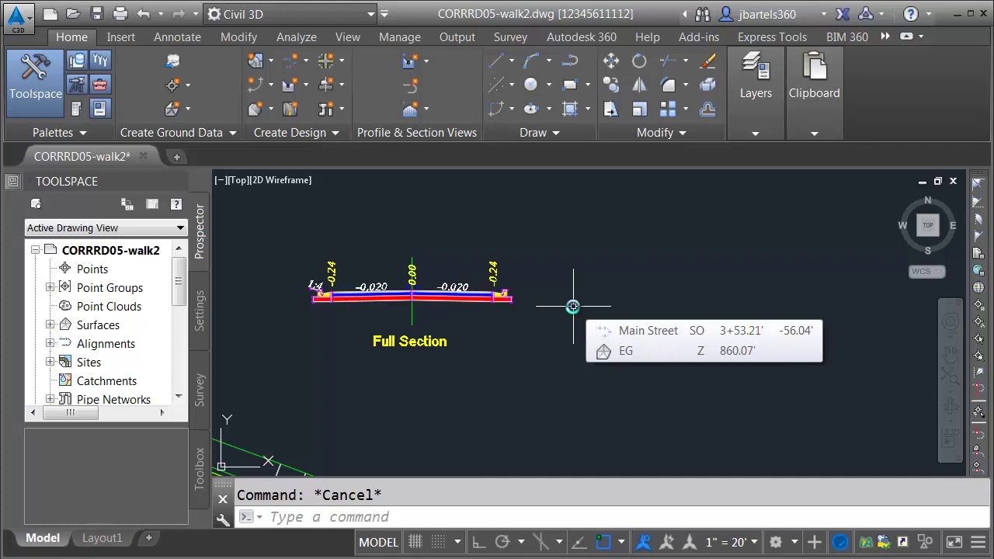
scroll(519, 294, "up", 4)
middle_click_drag(512, 287, 541, 306)
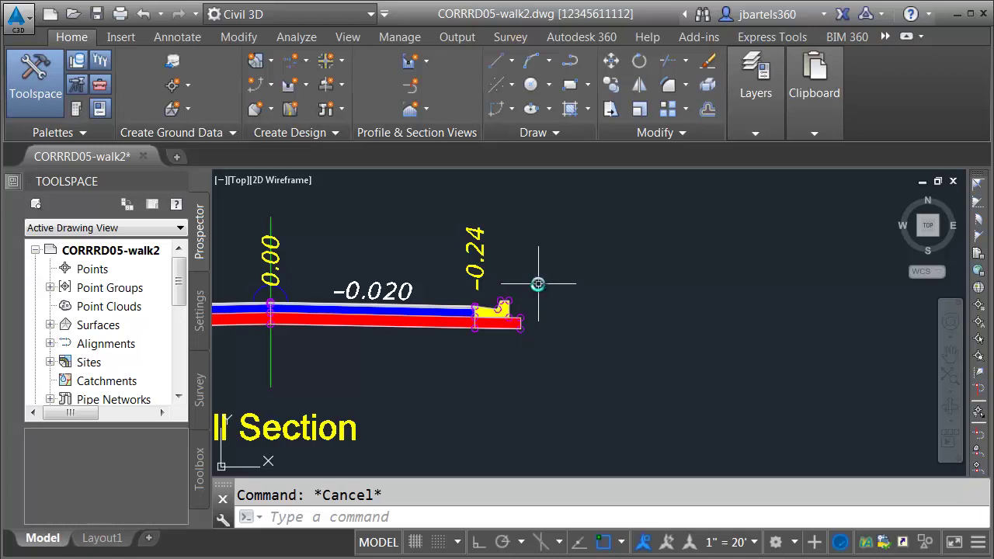
left_click(290, 360)
left_click(260, 365)
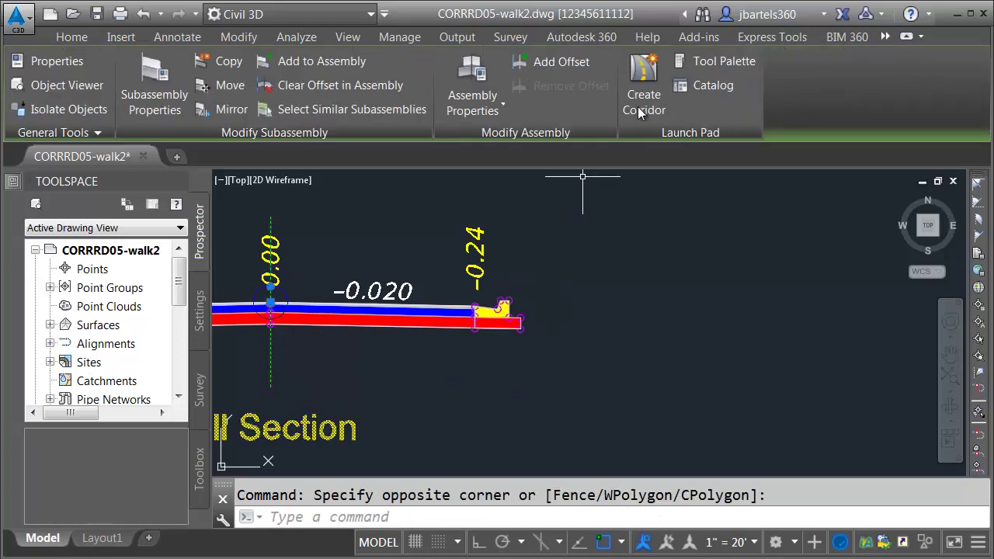
left_click(709, 62)
right_click(846, 184)
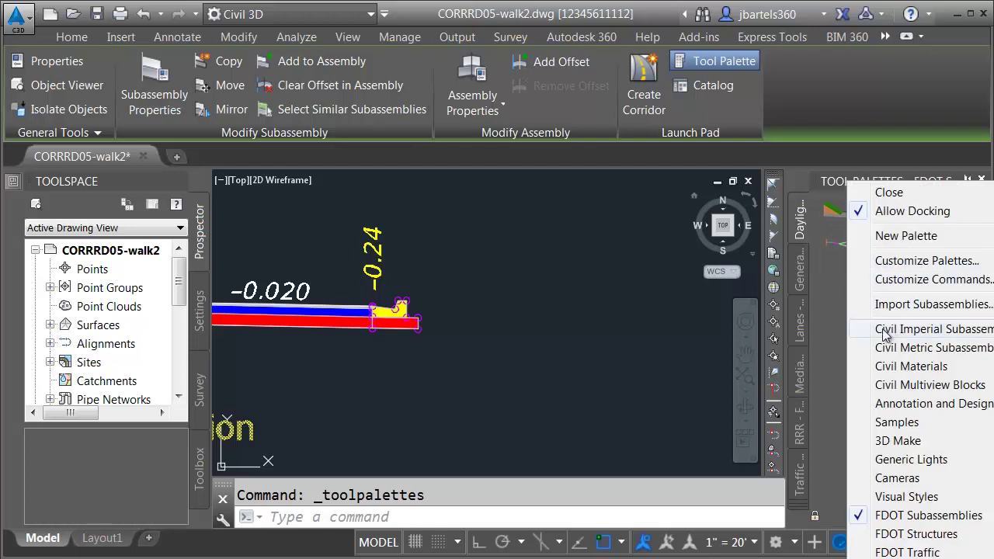
left_click(888, 330)
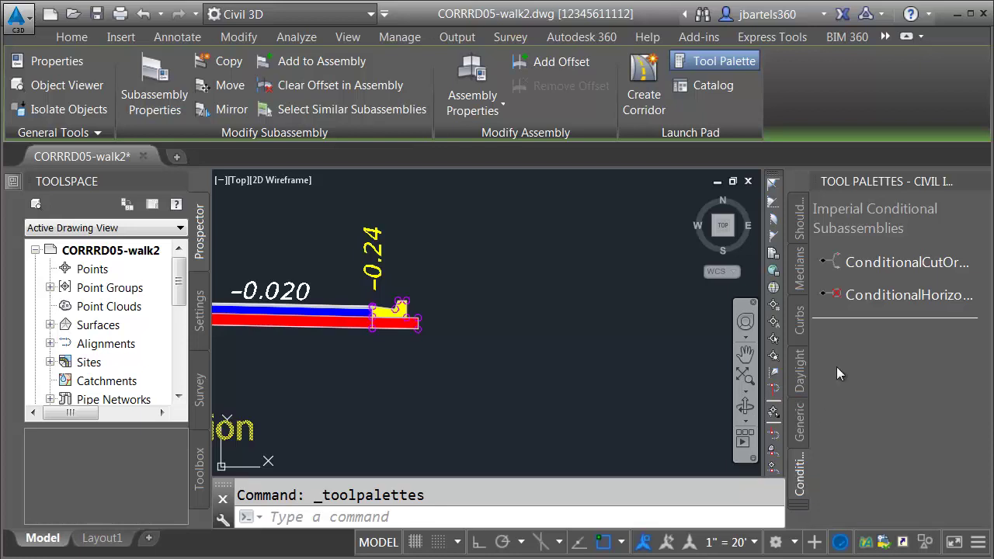
Step: Attach a ConditionalHorizontalTarget subassembly of type Target Found to the top back marker of the right-hand curb
left_click(850, 295)
scroll(412, 307, "up", 5)
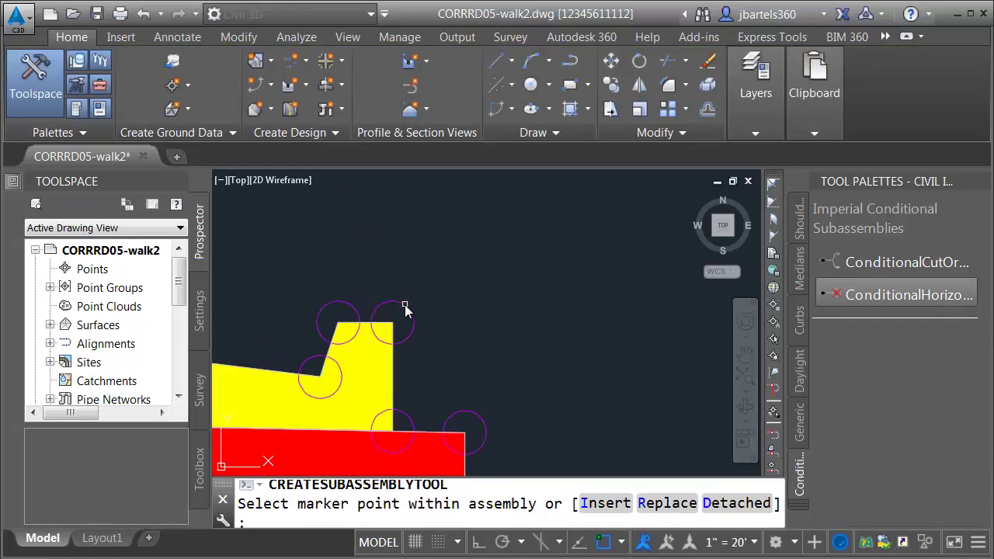
scroll(489, 284, "down", 5)
scroll(568, 351, "up", 3)
middle_click_drag(568, 351, 524, 311)
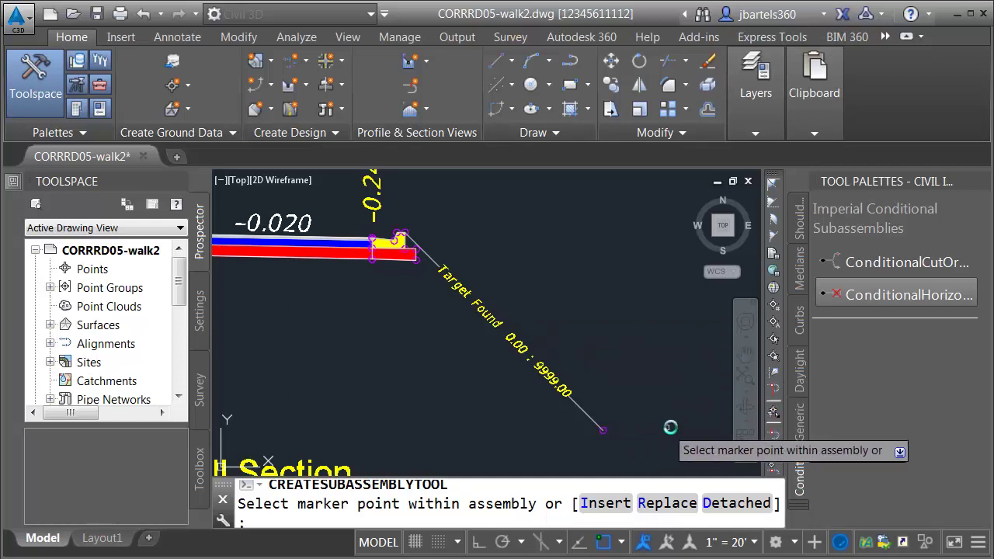
middle_click_drag(466, 235, 463, 243)
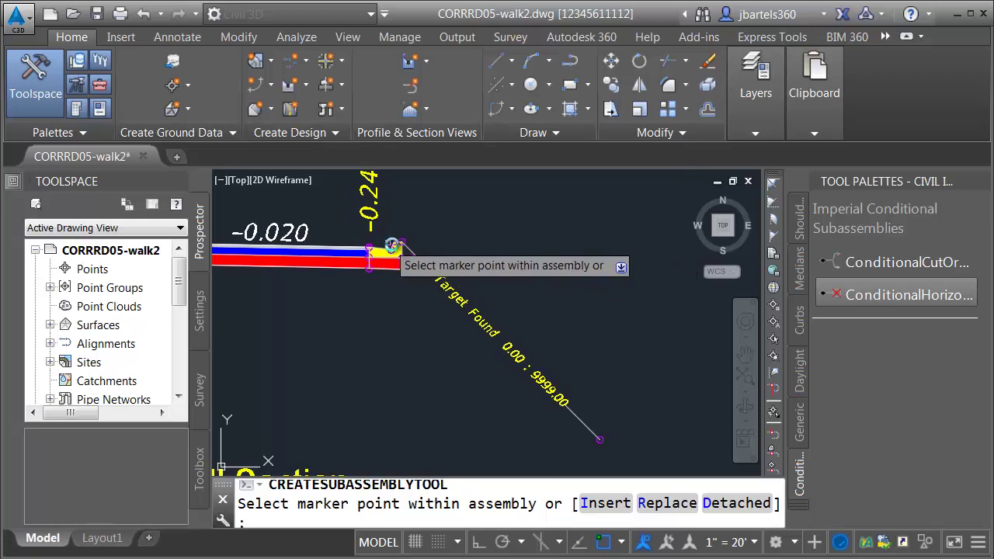
Step: Attach a second ConditionalHorizontalTarget, set to Target Not Found, to the same top back-of-curb marker
mouse_move(34, 216)
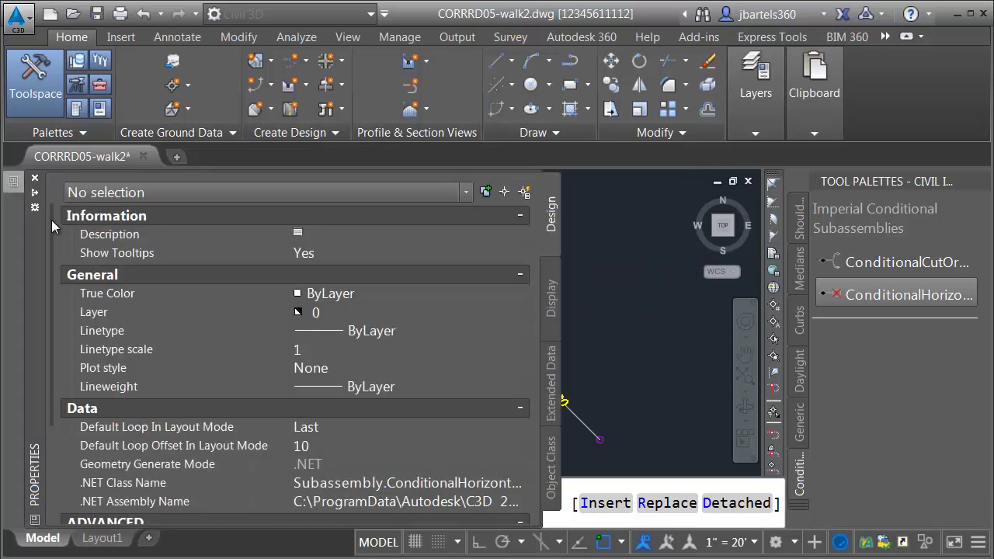
scroll(59, 325, "down", 4)
left_click(349, 480)
left_click(385, 496)
scroll(427, 253, "up", 5)
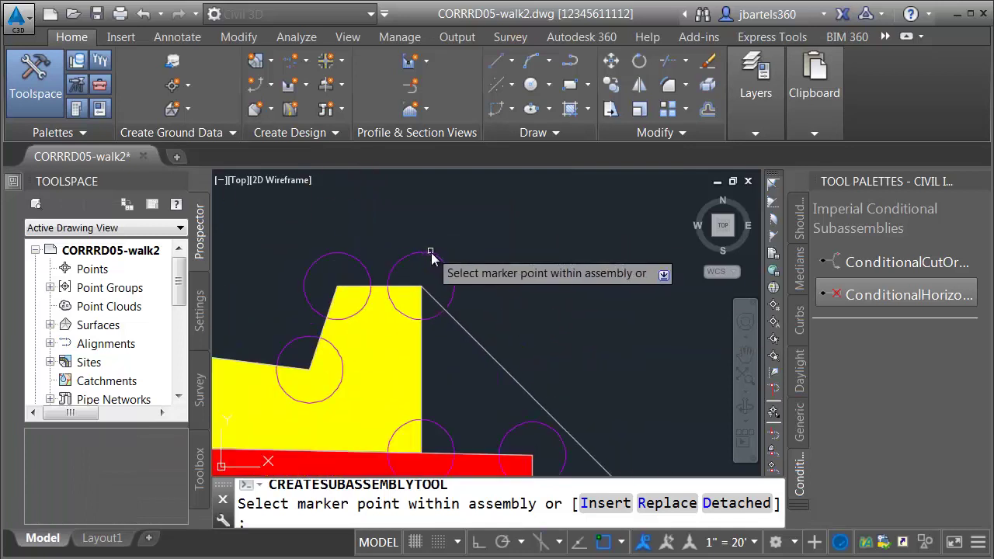
scroll(493, 277, "down", 5)
middle_click_drag(533, 252, 424, 317)
key("Escape")
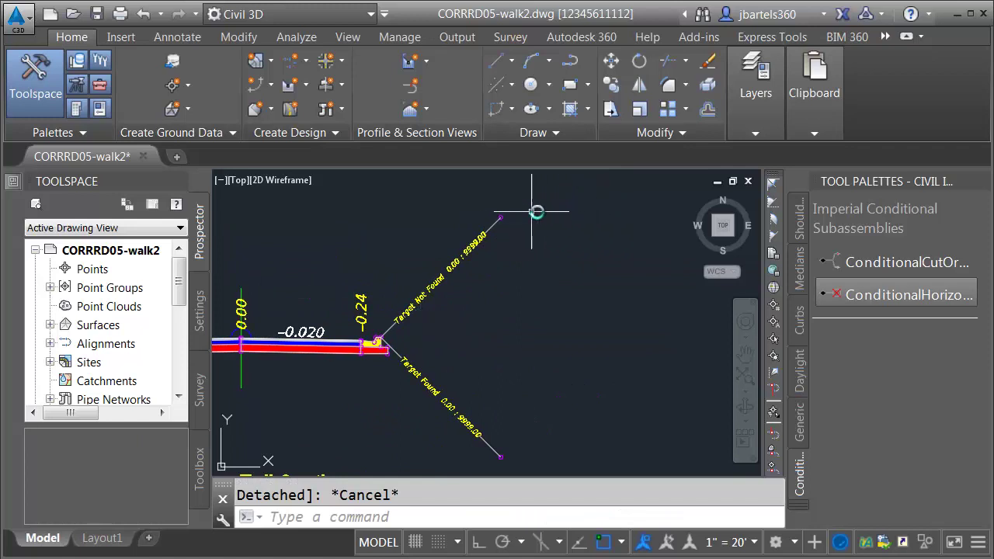
Step: Rename the Target Not Found conditional subassembly as "Not Found"
middle_click_drag(460, 325, 466, 313)
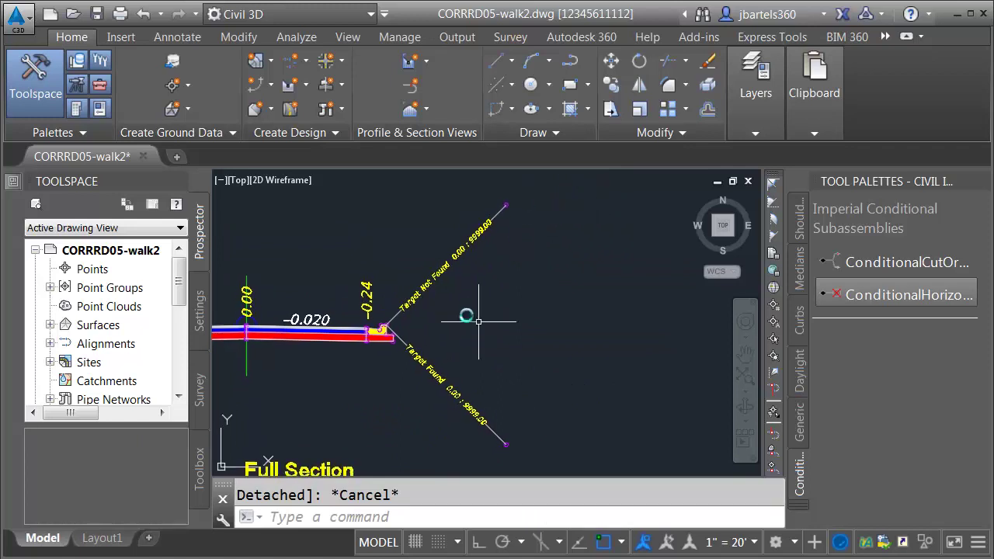
left_click(424, 288)
left_click(427, 318)
key("ctrl+1")
left_click(334, 235)
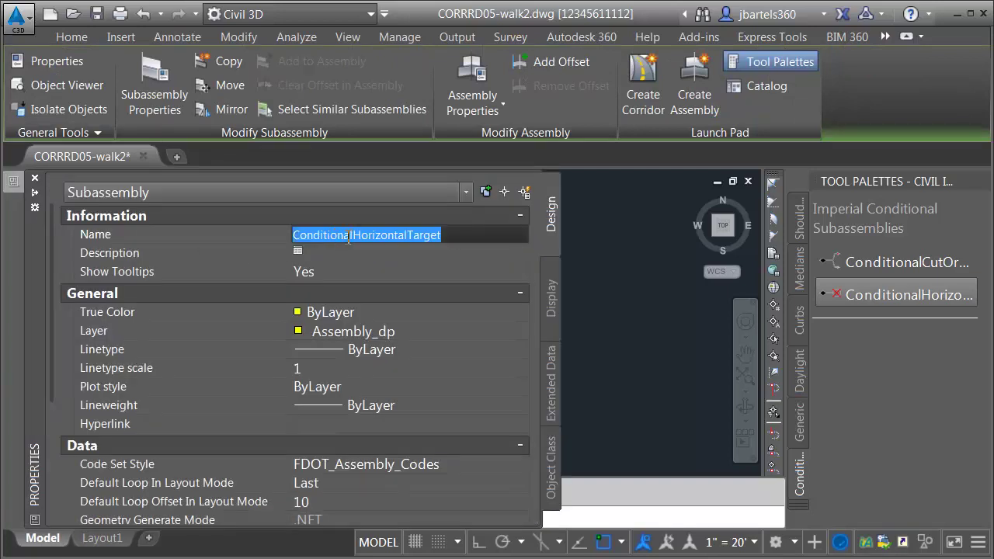
type("Not Found")
key("Return")
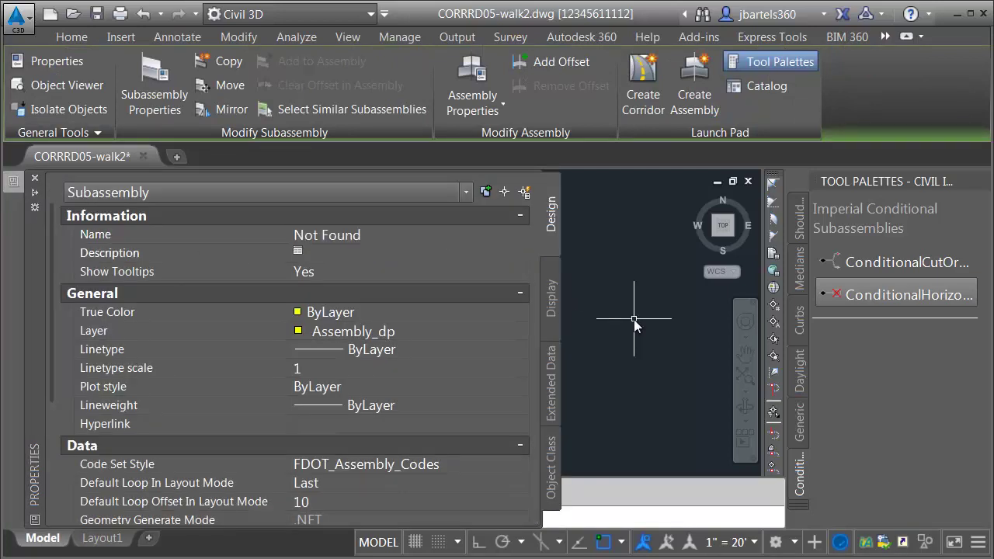
key("ctrl+1")
key("Escape")
Step: Rename the Target Found conditional subassembly as "found"
left_click(426, 366)
left_click(334, 315)
key("ctrl+1")
left_click(344, 236)
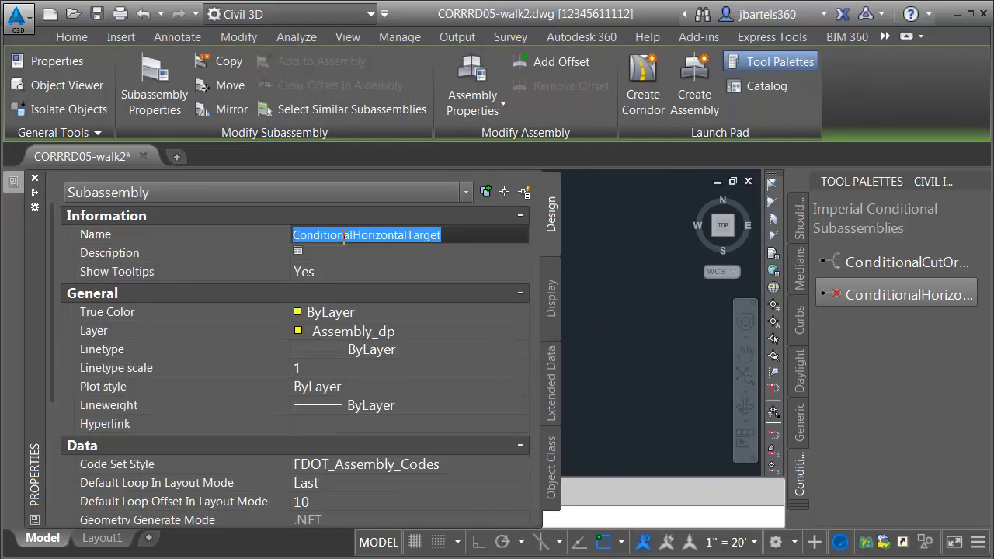
type("found")
key("Return")
key("ctrl+1")
key("Escape")
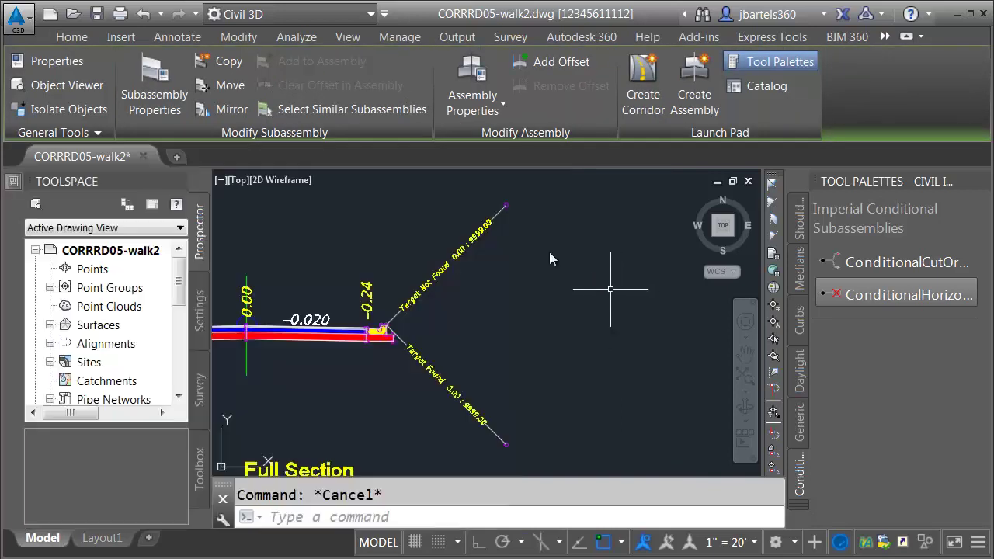
Step: Attach the first FDOT Driveway Slab subassembly from the Urban - FDOT palette to the end marker of the Target Found conditional
scroll(541, 353, "up", 3)
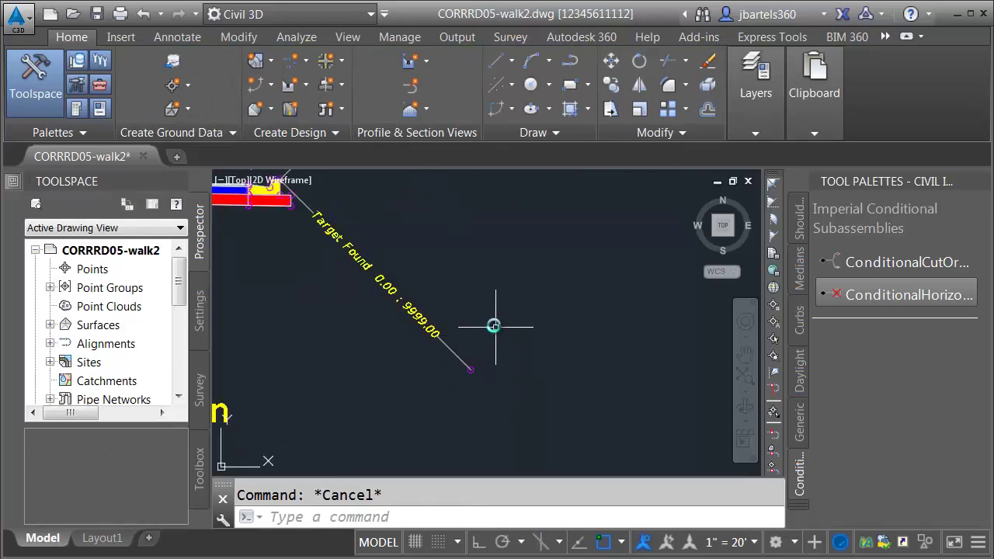
scroll(523, 379, "up", 2)
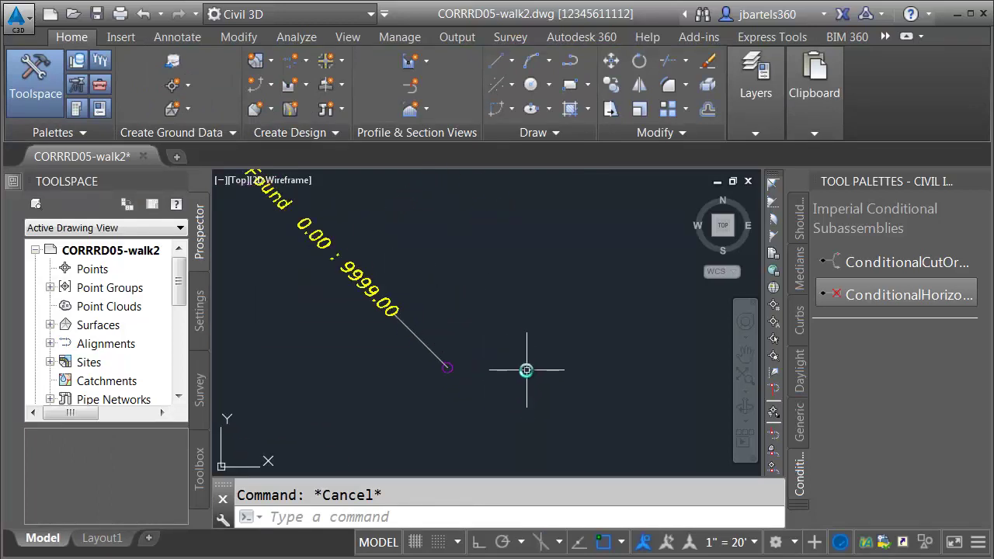
right_click(830, 180)
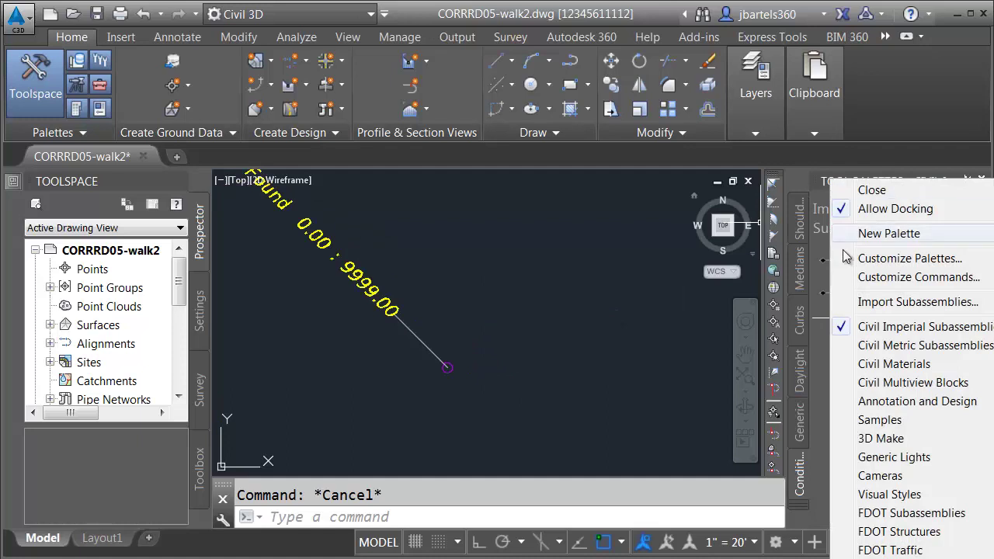
left_click(864, 515)
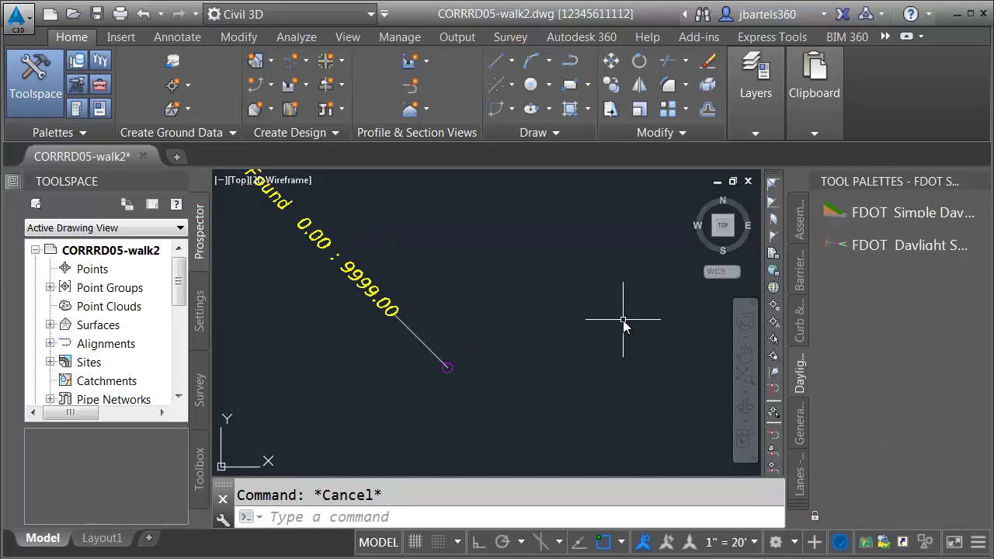
left_click(799, 512)
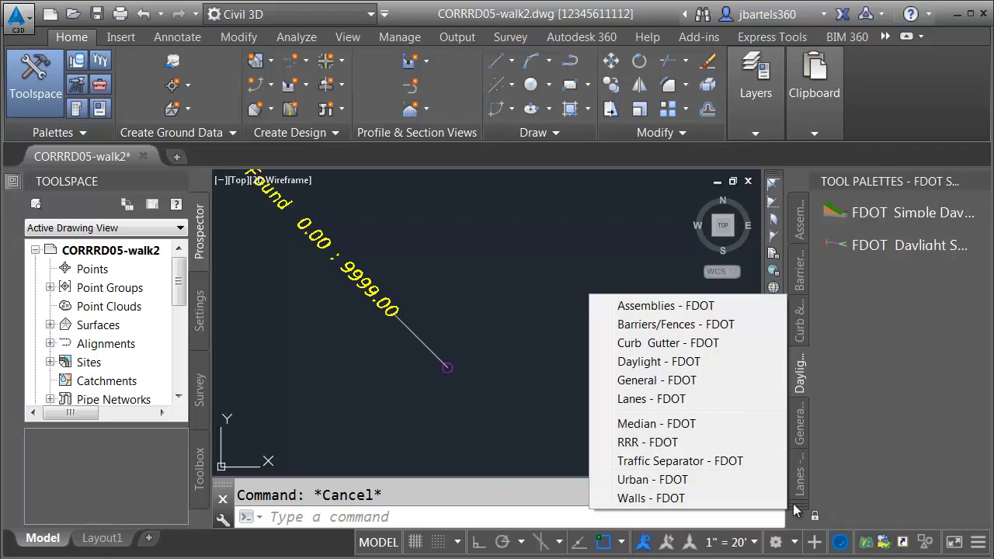
left_click(639, 481)
left_click(835, 272)
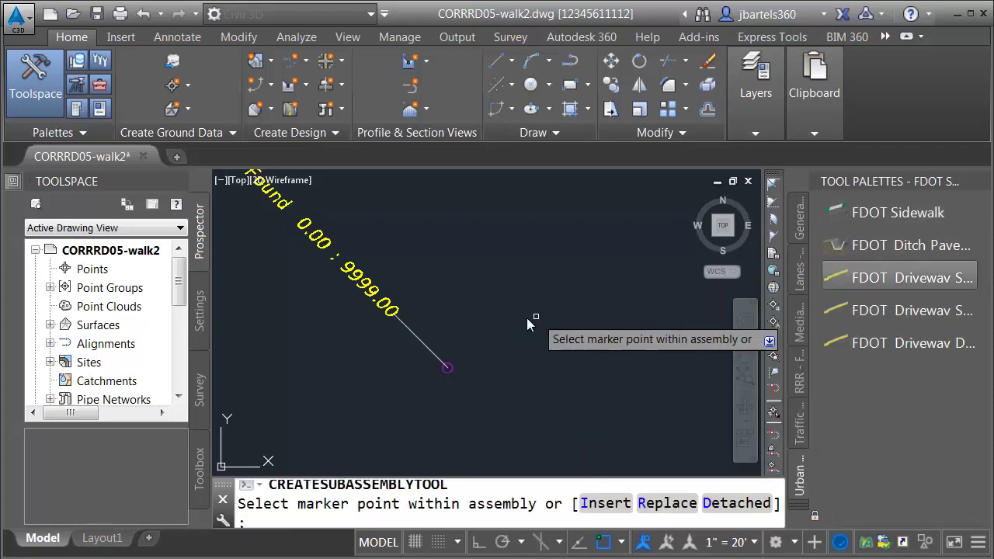
left_click(451, 367)
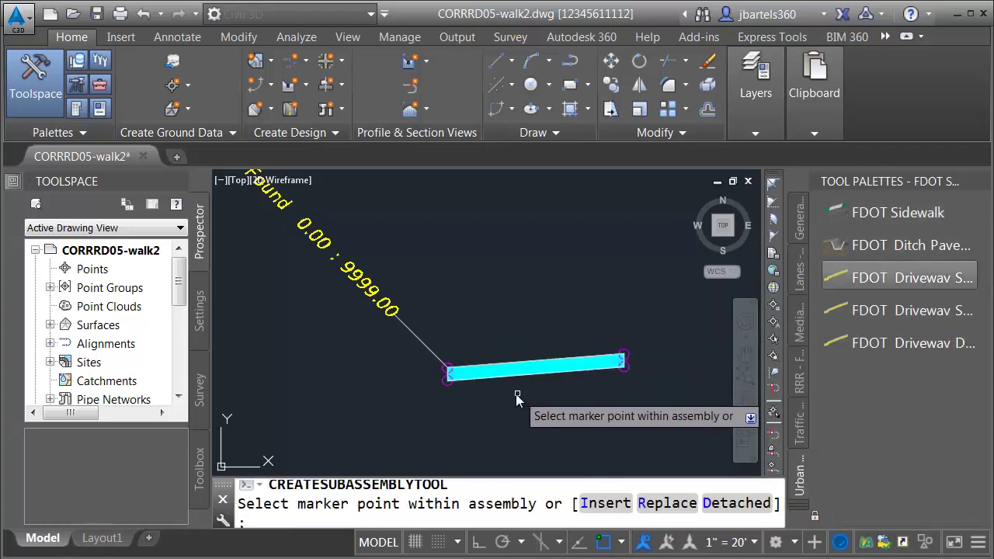
middle_click_drag(518, 394, 451, 379)
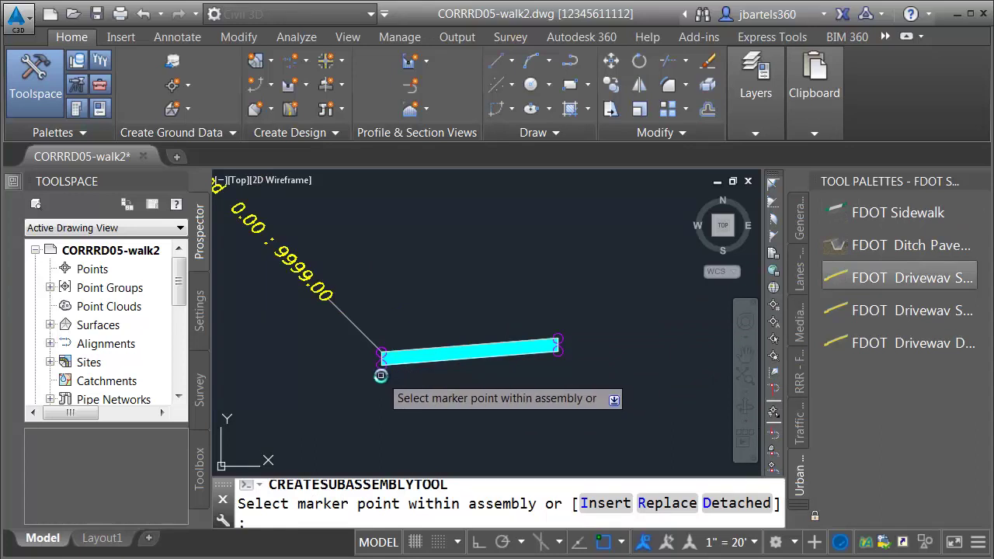
Step: Continue the Target Found branch with the second and third FDOT Driveway subassemblies, attaching each to the previous piece's outer top marker
left_click(843, 311)
left_click(559, 342)
middle_click_drag(655, 395, 539, 348)
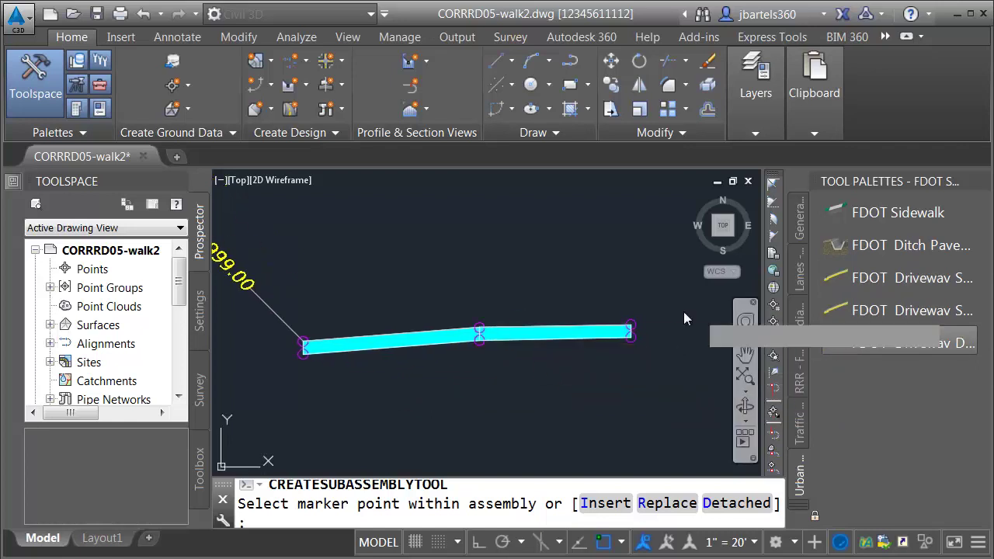
mouse_move(643, 308)
middle_mouse_down()
mouse_move(570, 285)
mouse_move(484, 291)
middle_mouse_up()
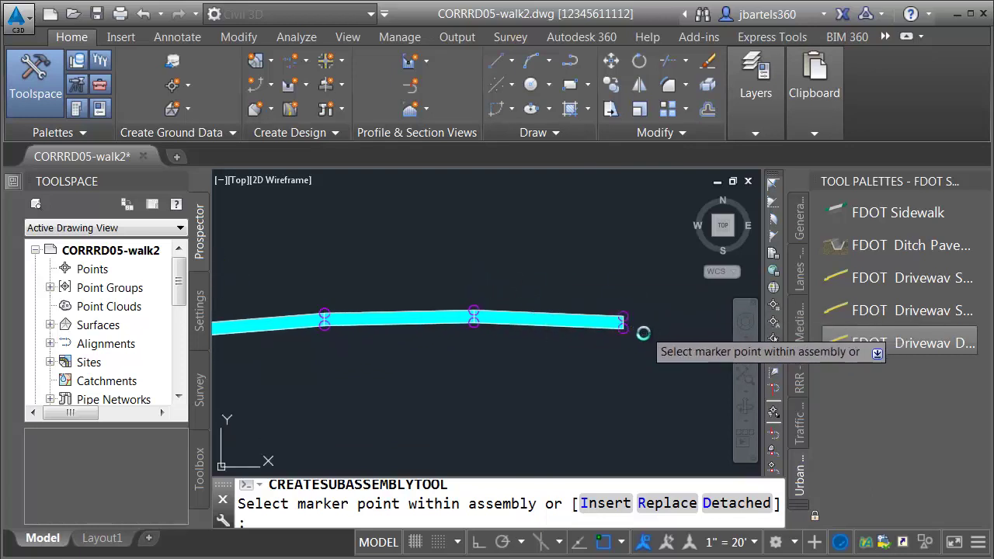
key("Escape")
middle_click_drag(498, 367, 644, 376)
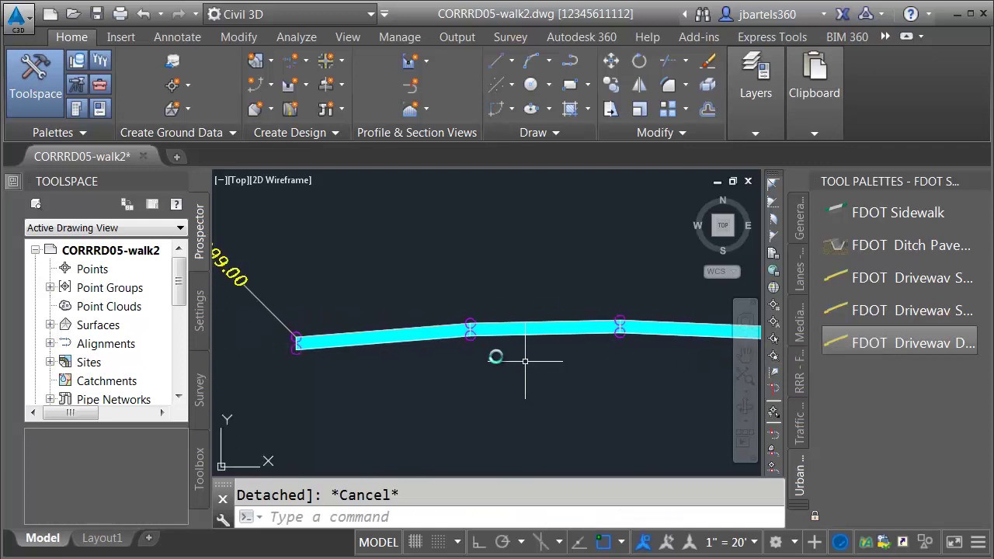
Step: Review the Driveway Type options of the first driveway slab on the Target Found branch, keeping G 15 selected
left_click(383, 342)
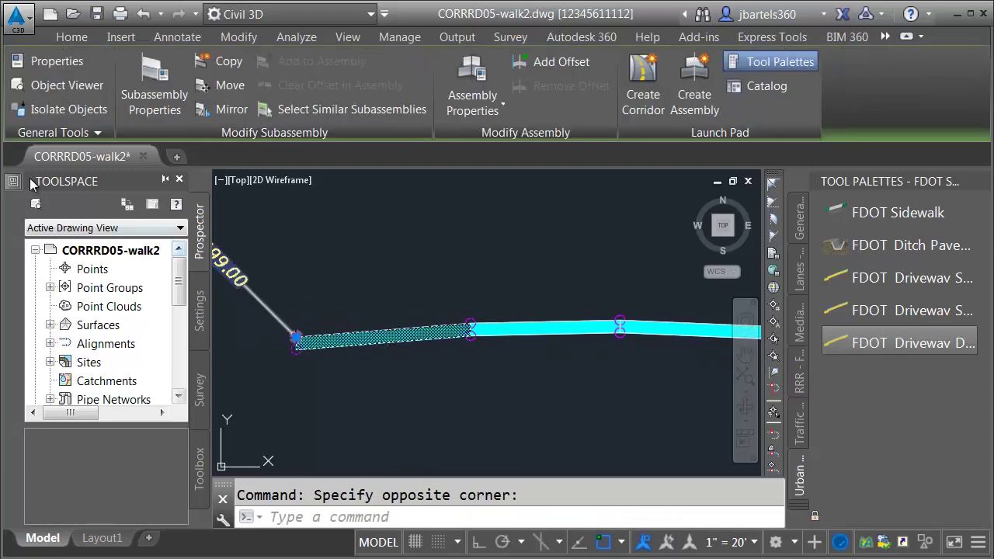
key("ctrl+1")
left_click_drag(55, 237, 51, 383)
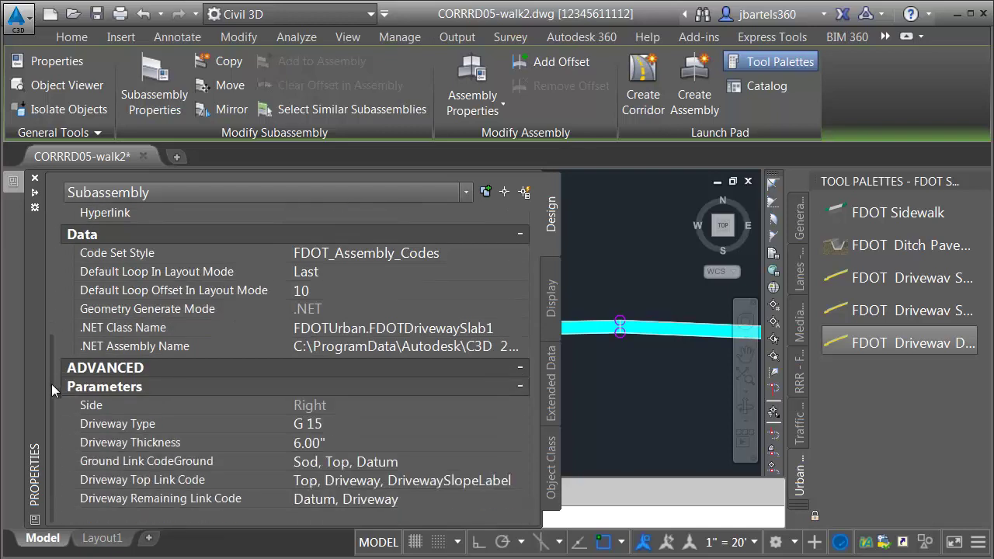
left_click(333, 423)
left_click(333, 424)
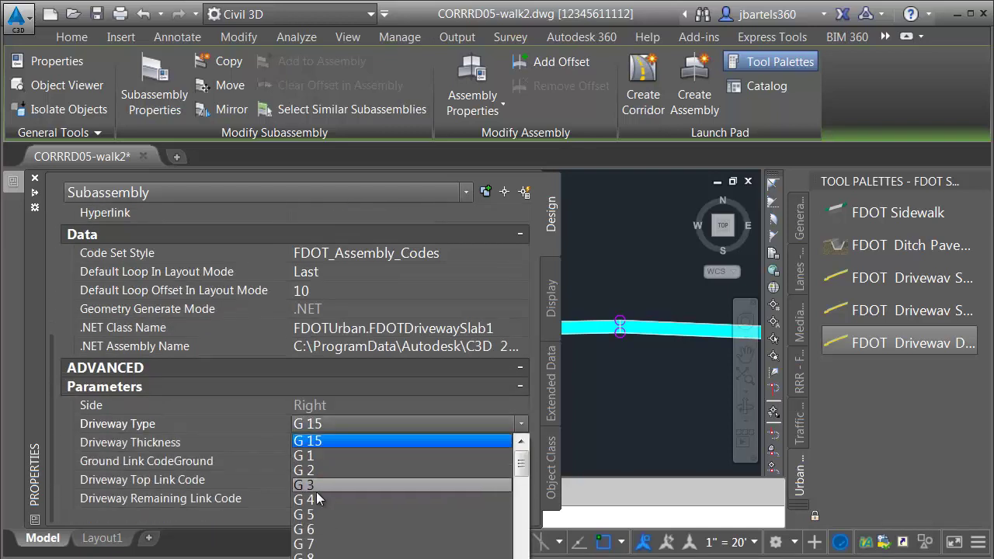
left_click(334, 440)
key("Escape")
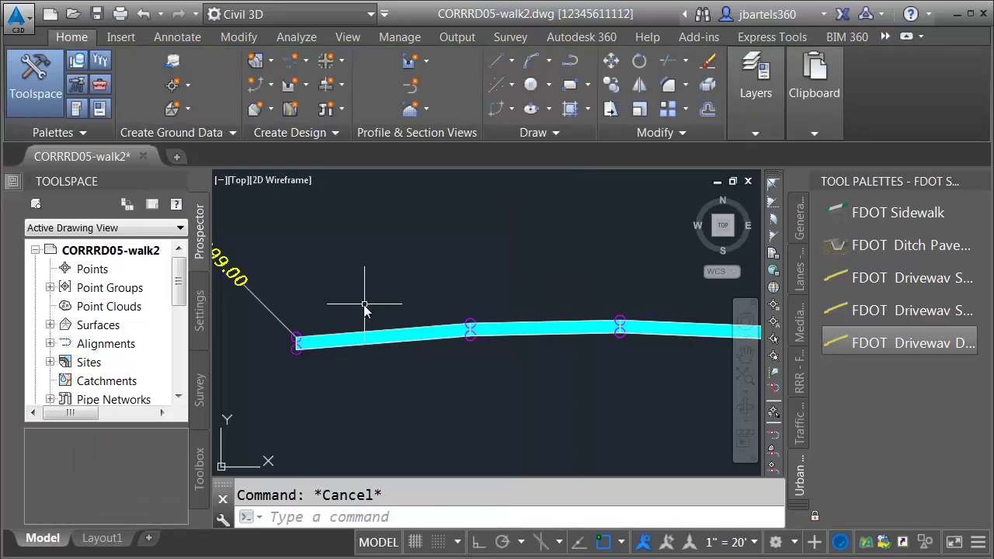
Step: Draw a horizontal reference line about 8.9 units long from the first slab's outer top marker back past its inner end
scroll(366, 309, "up", 2)
middle_click_drag(383, 304, 484, 290)
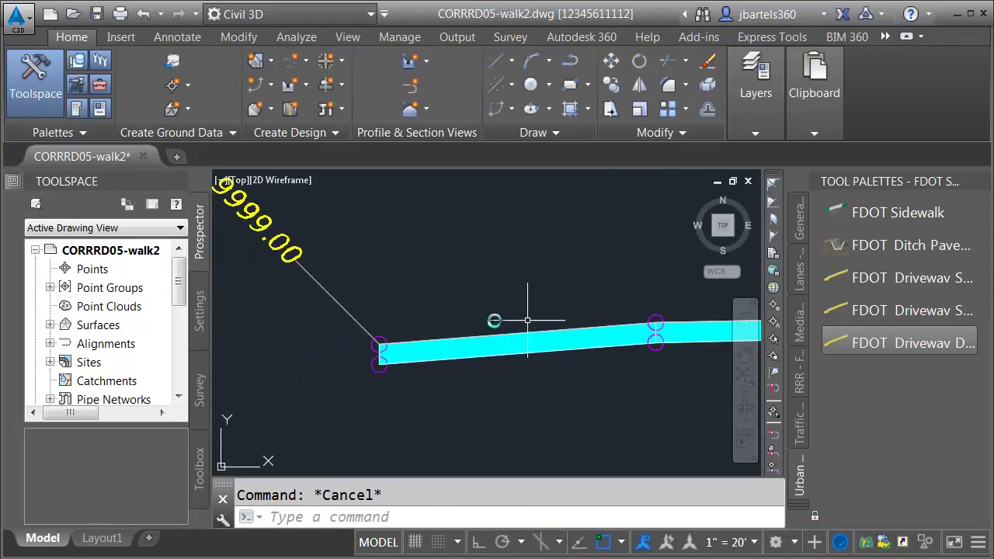
type("l")
key("Return")
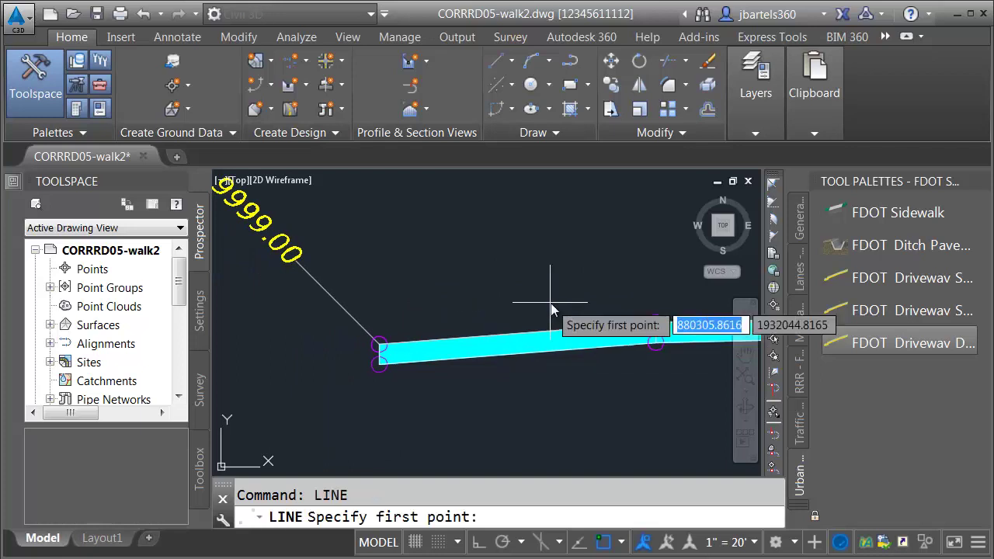
left_click(654, 324)
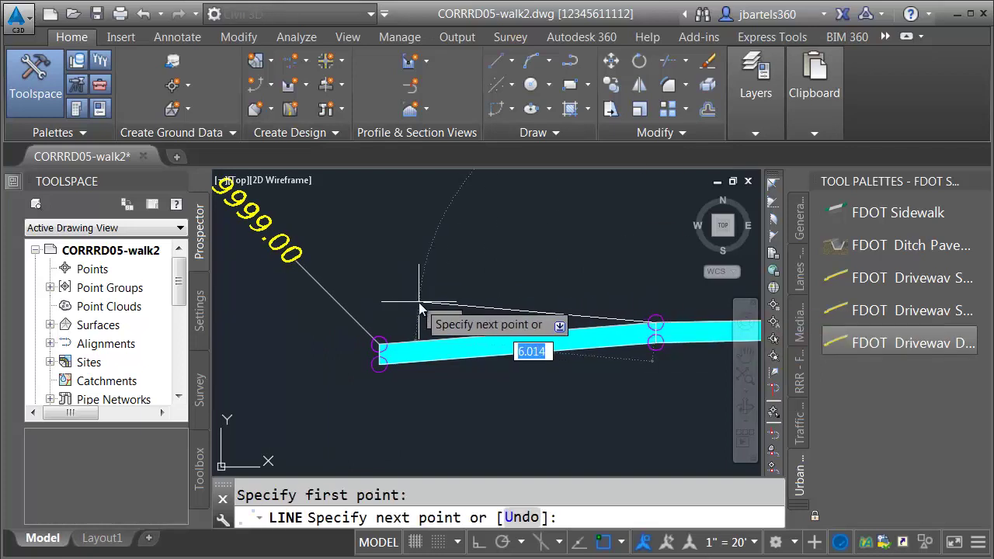
key("F8")
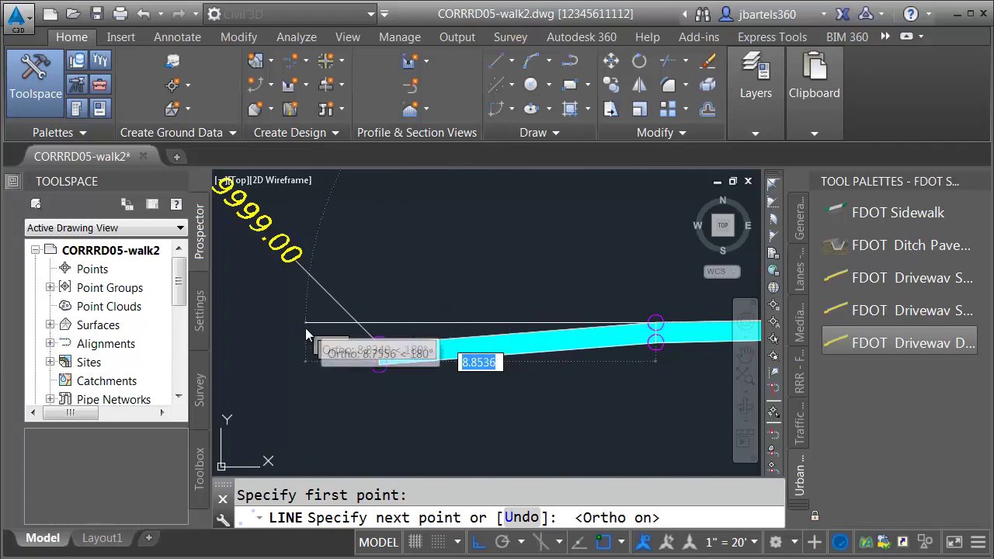
key("Escape")
Step: Measure the vertical distance from the first slab's inner top endpoint perpendicular to the reference line
scroll(388, 344, "up", 4)
type("dist")
key("Return")
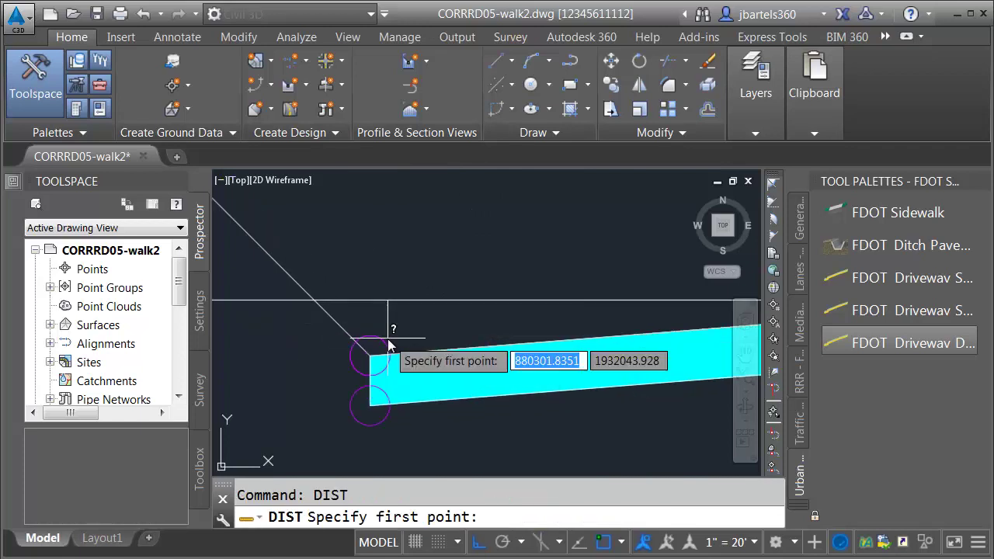
right_click(398, 341, "shift")
left_click(437, 45)
left_click(372, 357)
right_click(388, 334, "shift")
left_click(432, 199)
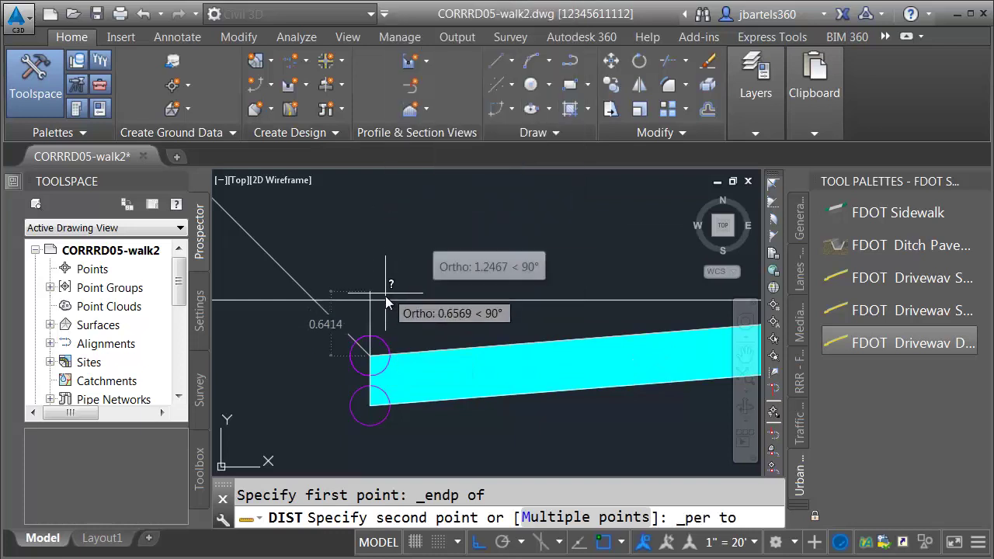
key("Escape")
scroll(408, 322, "down", 5)
scroll(421, 325, "up", 2)
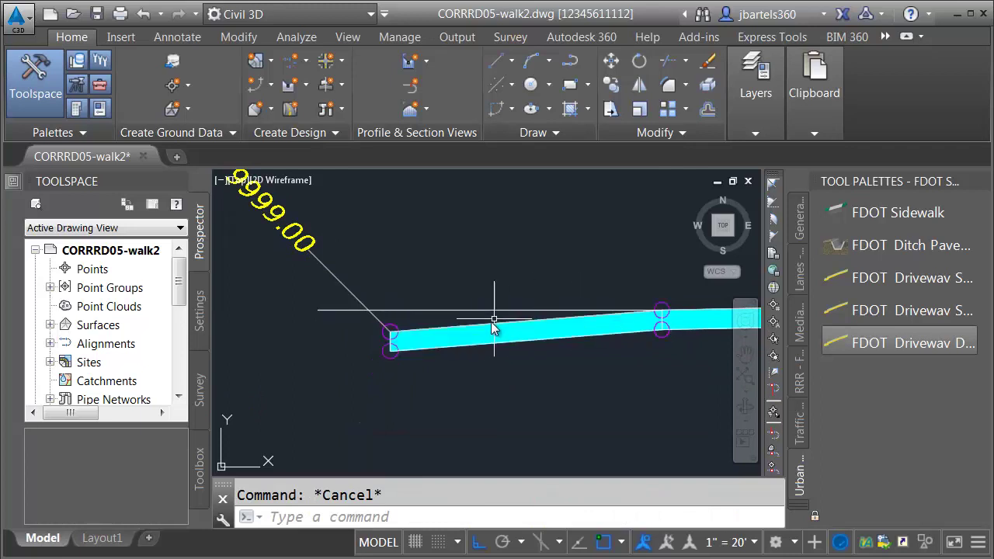
Step: Erase the horizontal reference line above the first driveway slab
left_click(484, 299)
left_click(469, 318)
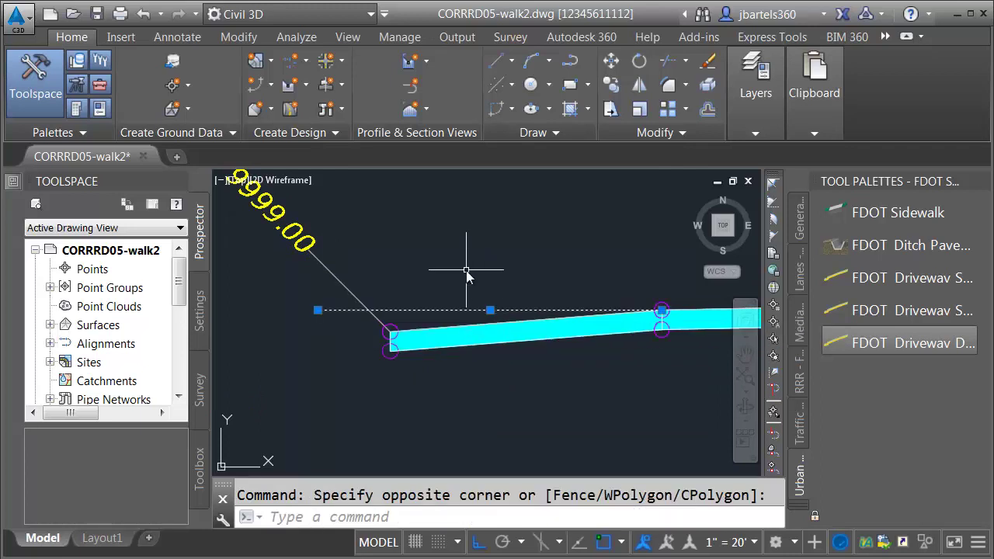
key("Delete")
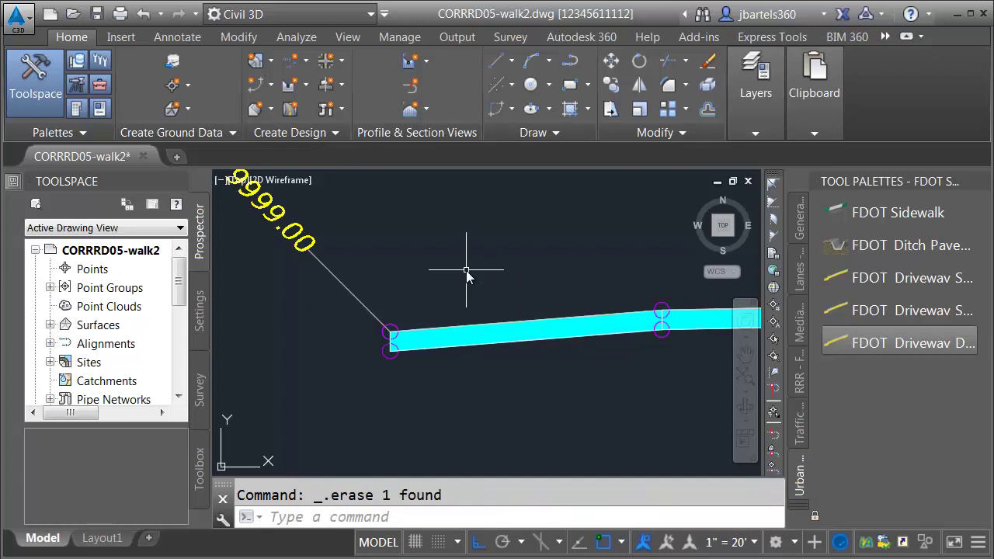
key("Escape")
Step: Attach the first FDOT Driveway Slab subassembly to the end marker of the Target Not Found conditional
scroll(464, 268, "down", 5)
middle_click_drag(467, 260, 389, 327)
scroll(424, 354, "down", 2)
scroll(384, 260, "up", 5)
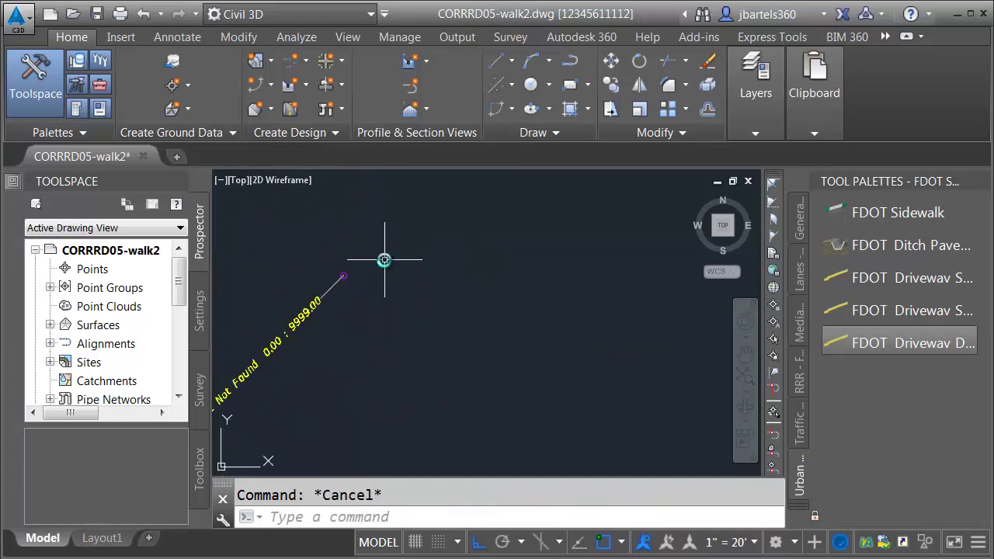
middle_click_drag(357, 272, 420, 304)
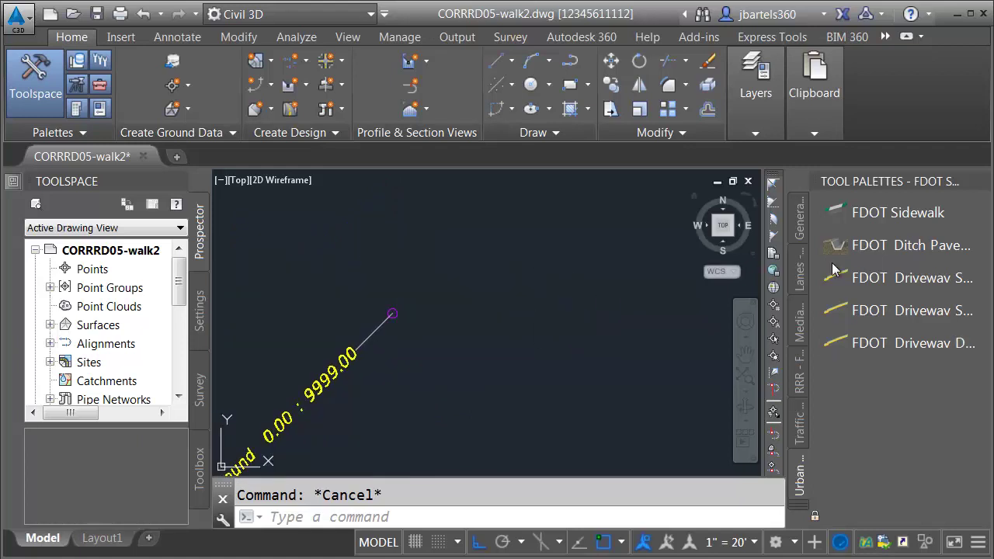
left_click(901, 277)
left_click(393, 311)
key("Escape")
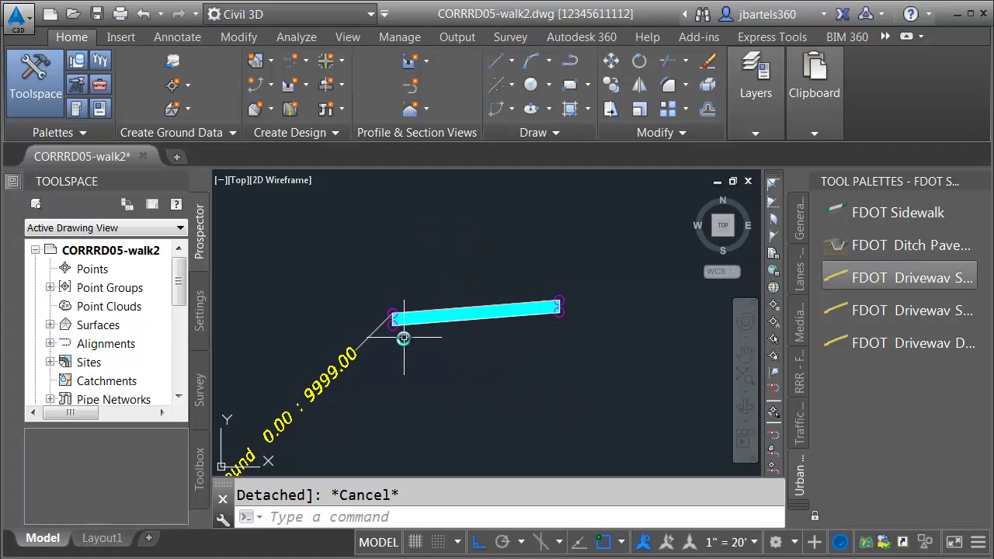
Step: Attach an FDOT Sidewalk subassembly to the outer top marker of the driveway slab on the Target Not Found branch
left_click(833, 207)
scroll(576, 303, "up", 2)
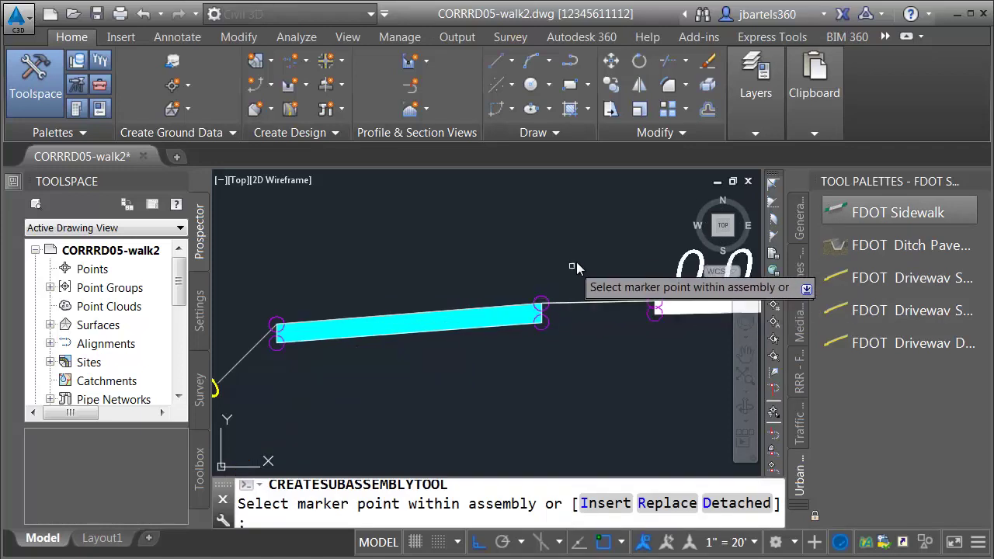
key("Escape")
scroll(544, 264, "down", 5)
middle_click_drag(614, 380, 558, 292)
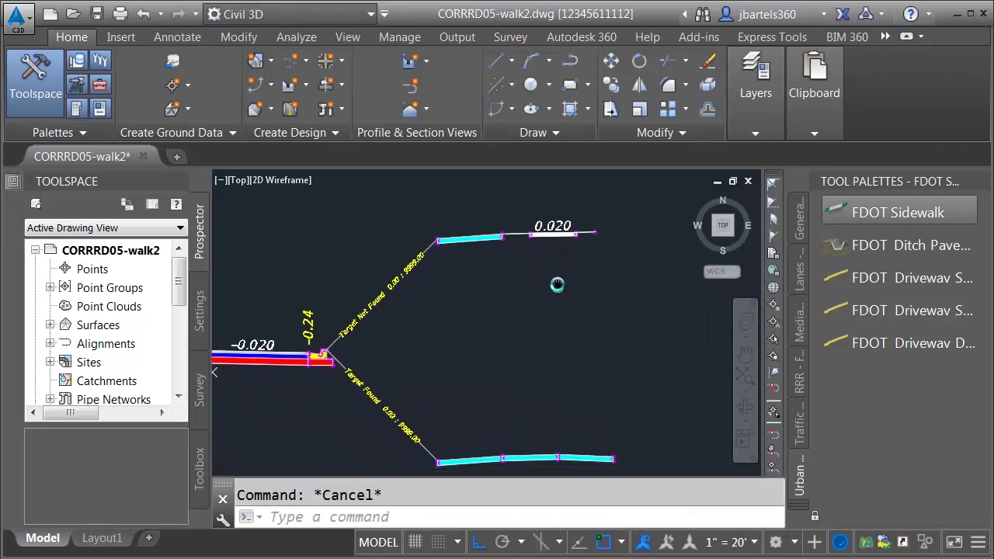
Step: Attach FDOT Simple Daylight subassemblies from the Daylight - FDOT palette to the outer ends of both conditional branches
left_click(802, 501)
left_click(684, 356)
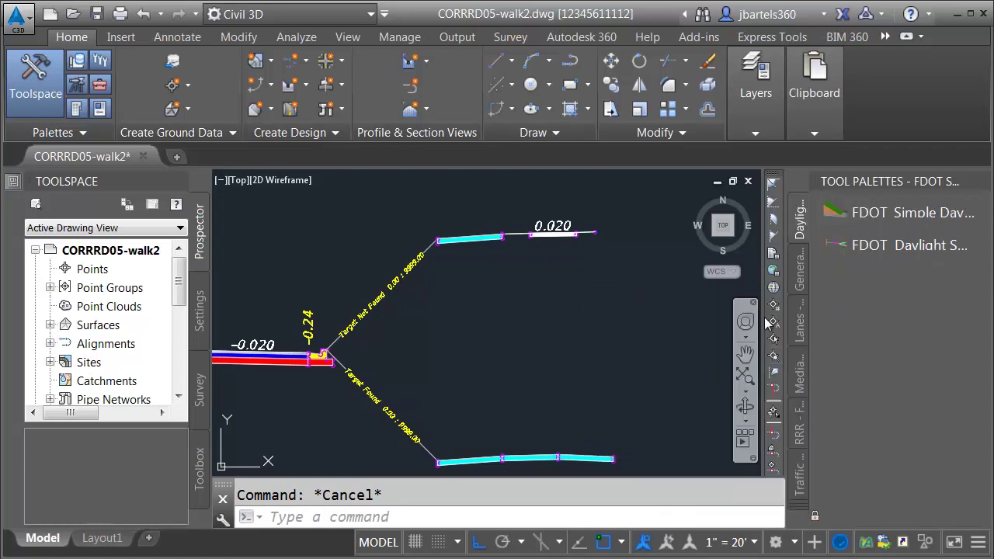
left_click(909, 212)
scroll(590, 233, "up", 5)
scroll(610, 311, "down", 4)
scroll(609, 466, "up", 5)
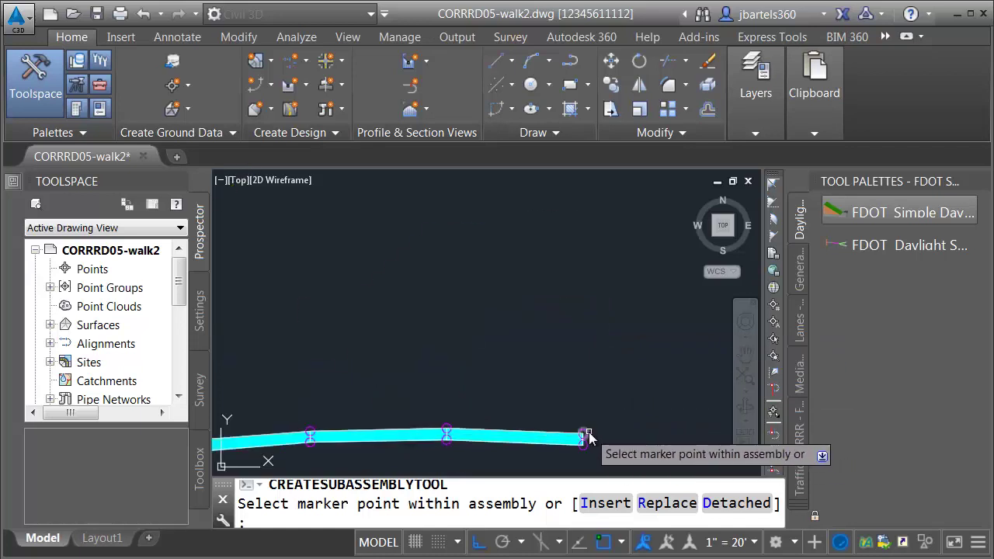
scroll(595, 378, "down", 5)
key("Escape")
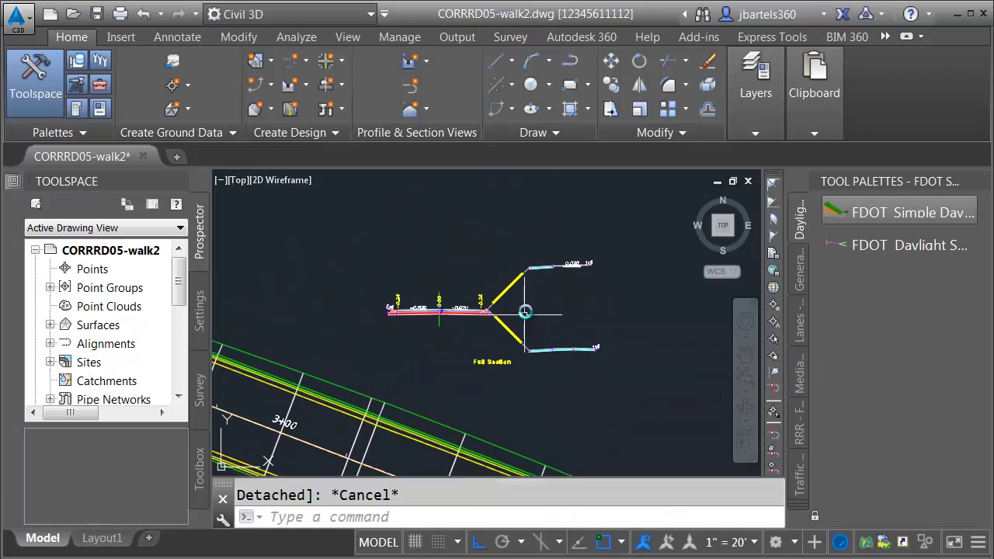
Step: Open the target mapping of the Full Section region in the Main St. corridor's properties
scroll(289, 311, "up", 5)
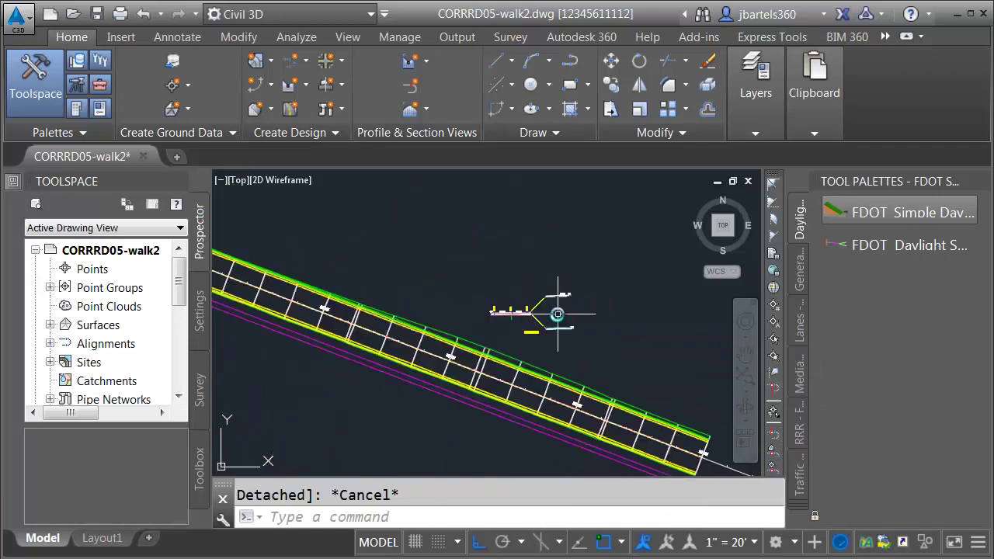
mouse_move(288, 310)
middle_mouse_down()
mouse_move(269, 424)
mouse_move(370, 267)
mouse_move(385, 263)
middle_mouse_up()
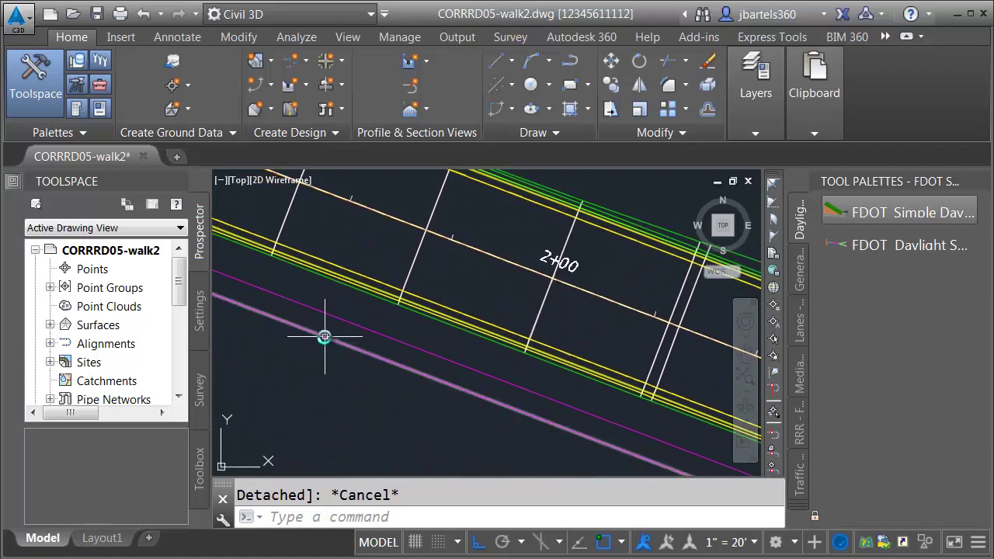
left_click(284, 217)
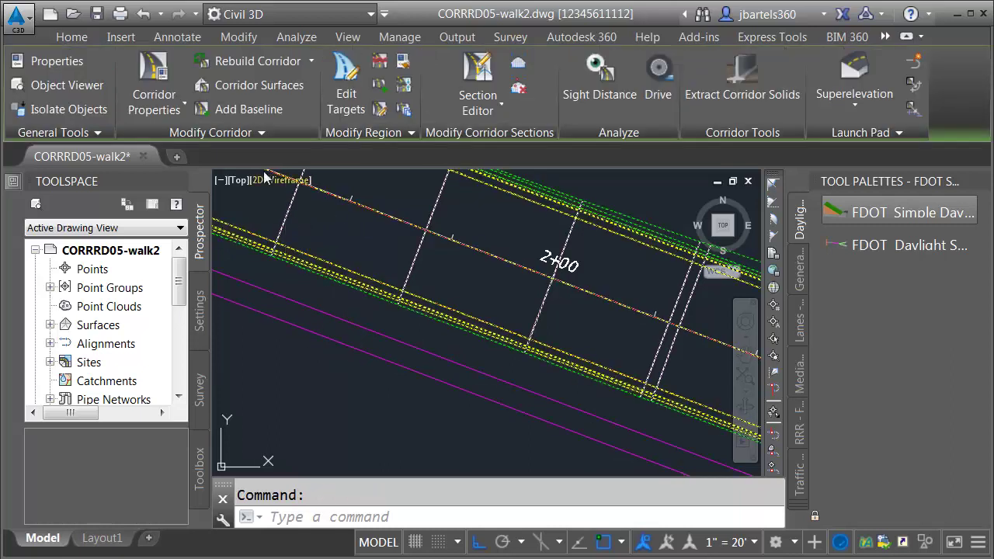
left_click(154, 82)
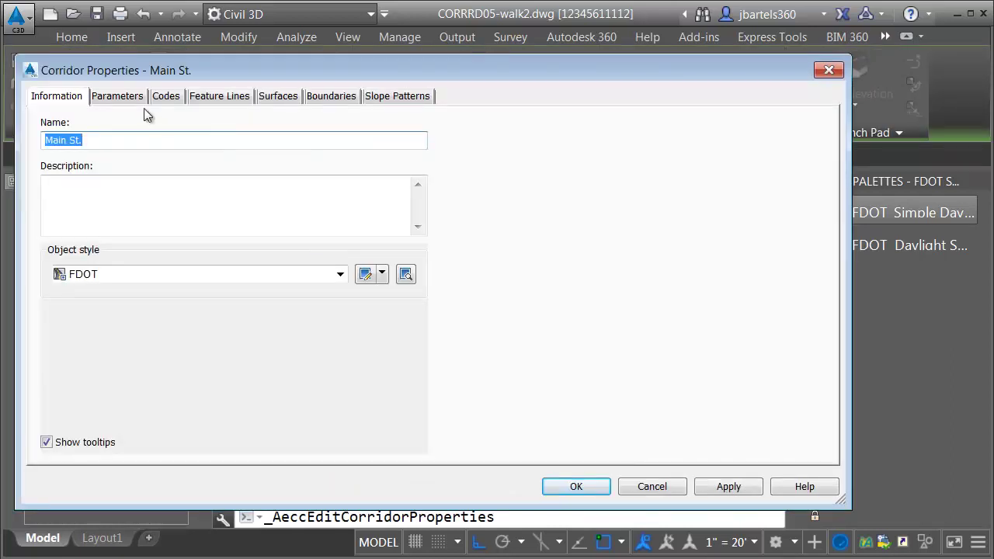
left_click(118, 96)
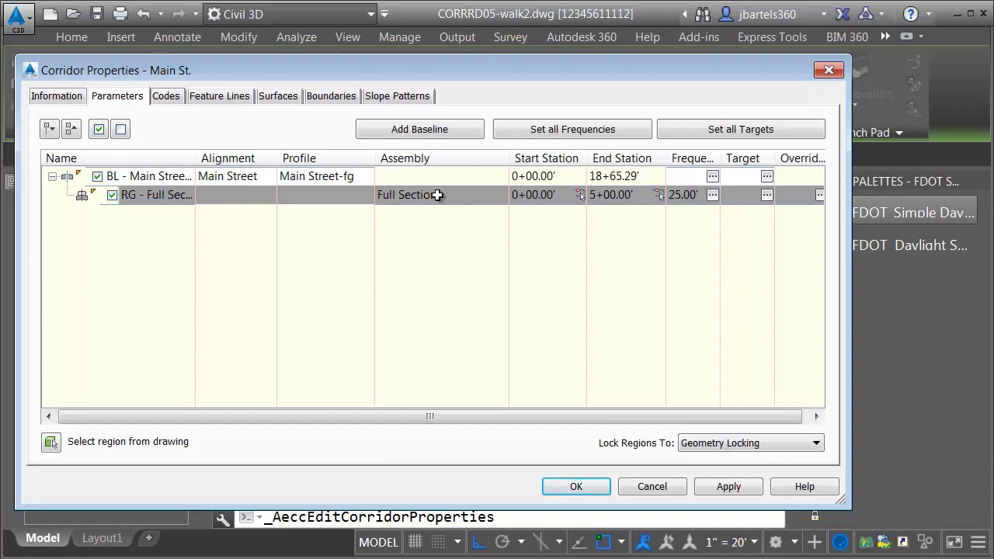
left_click(766, 195)
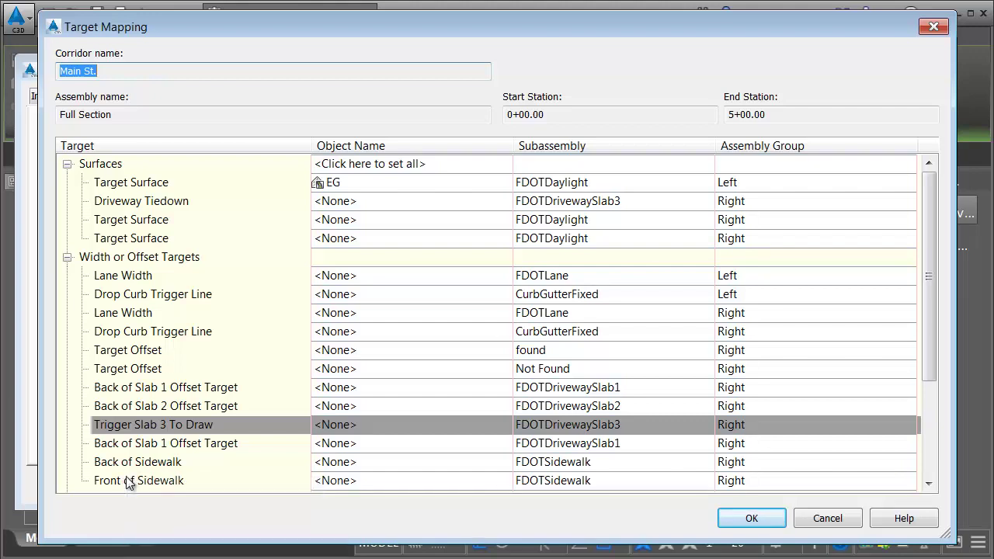
Step: Set the Back of Sidewalk offset target of the FDOTSidewalk subassembly to the outer magenta polyline
left_click(329, 462)
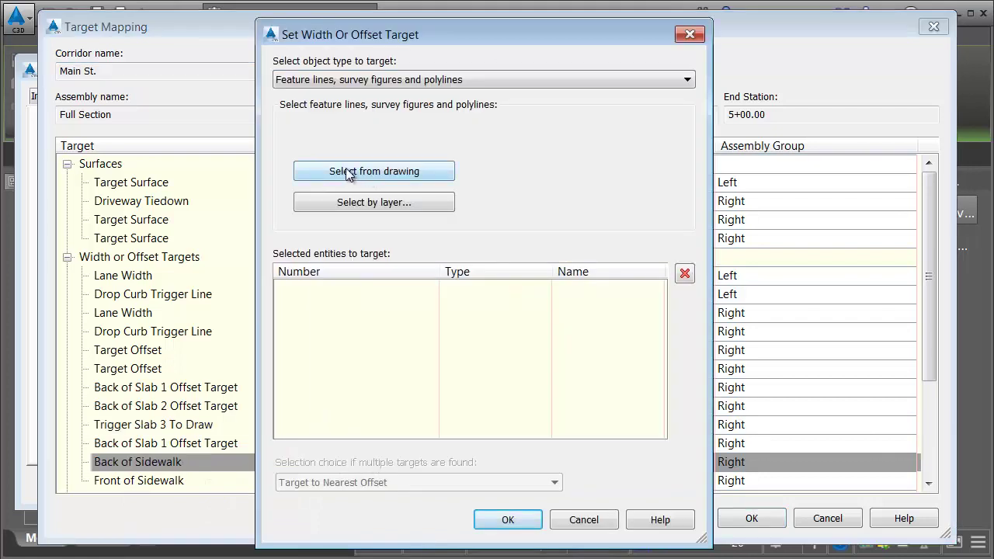
left_click(368, 178)
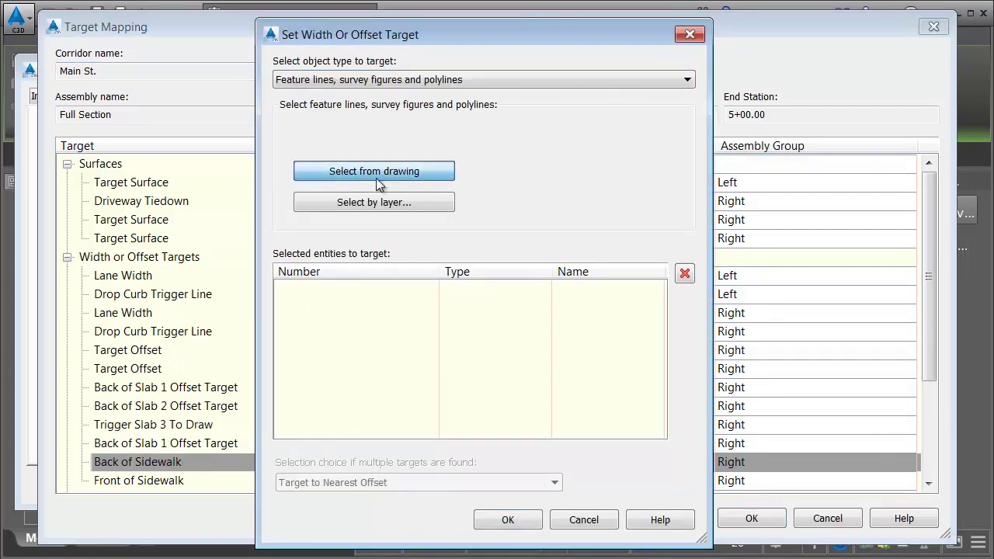
left_click(341, 344)
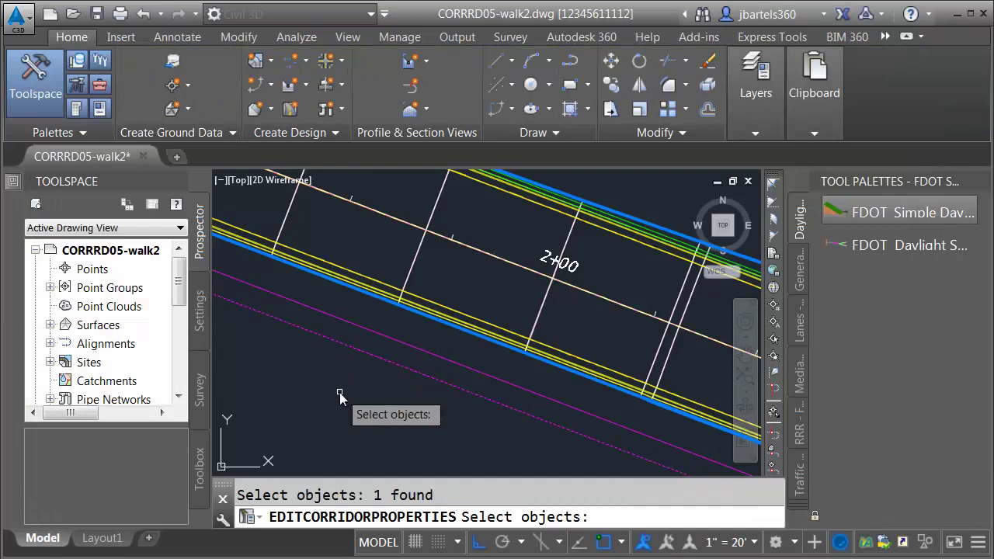
key("Return")
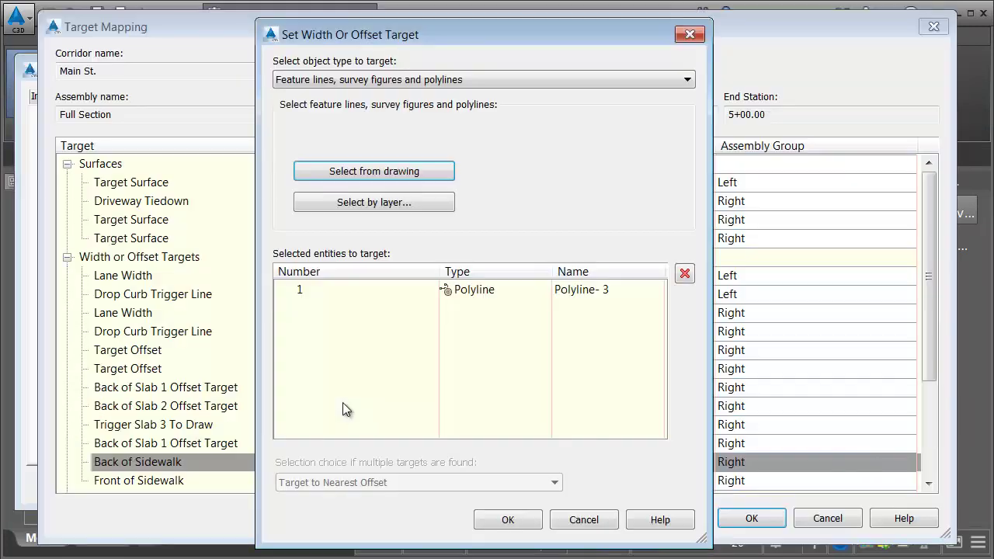
left_click(506, 524)
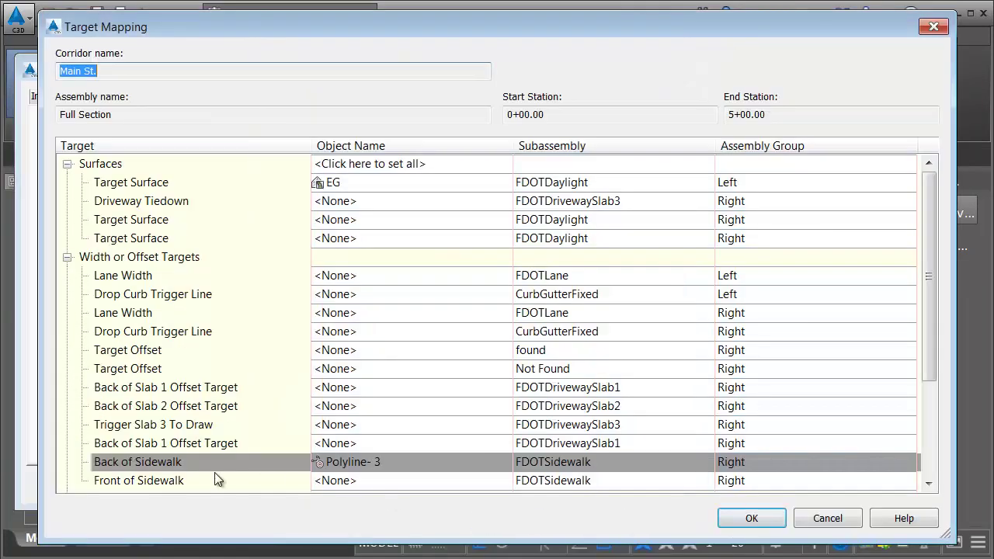
Step: Set the Front of Sidewalk offset target to the inner magenta polyline picked from the drawing
left_click(332, 482)
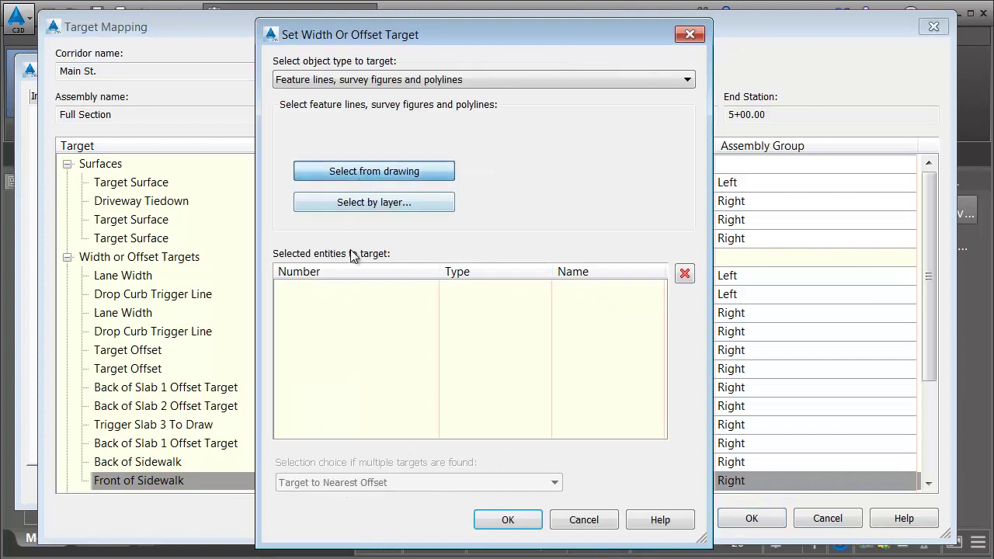
key("Return")
left_click(356, 315)
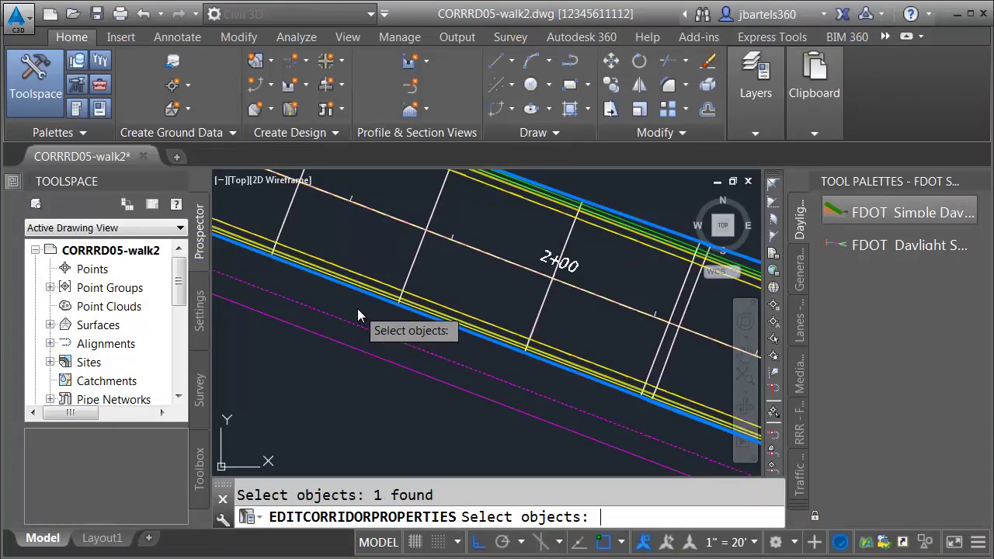
key("Return")
left_click(466, 521)
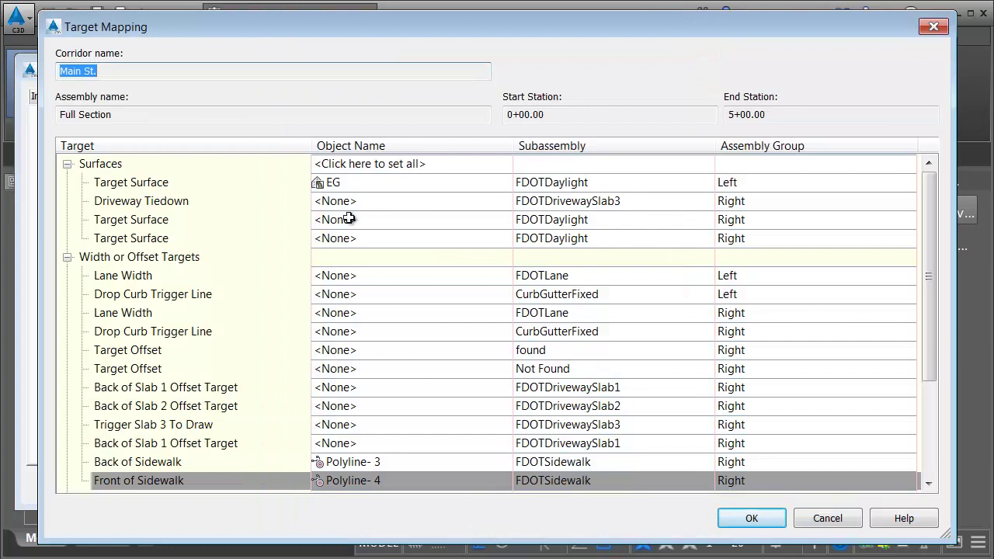
Step: Set all surface targets to EG, accept the target mapping and rebuild the Main St. corridor
left_click(347, 164)
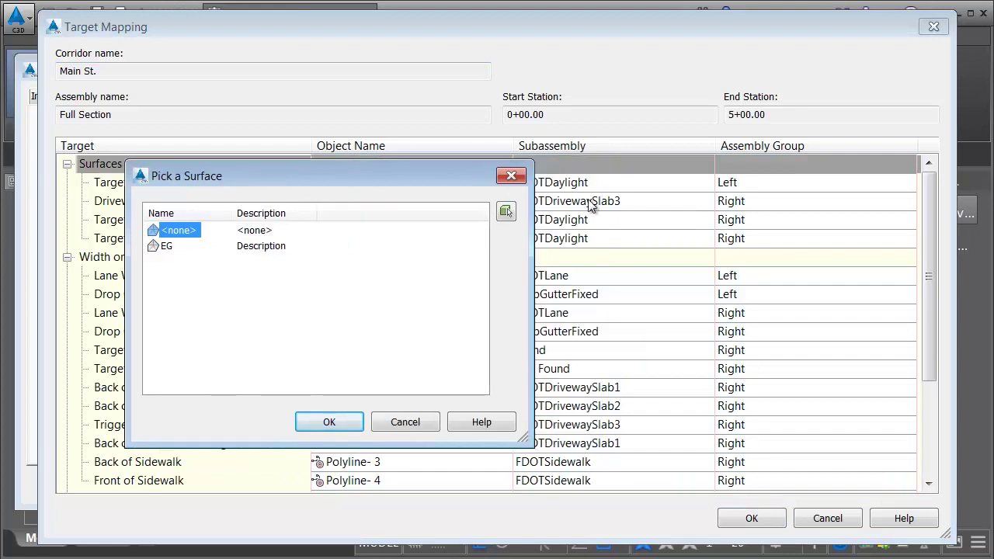
left_click(163, 246)
left_click(314, 424)
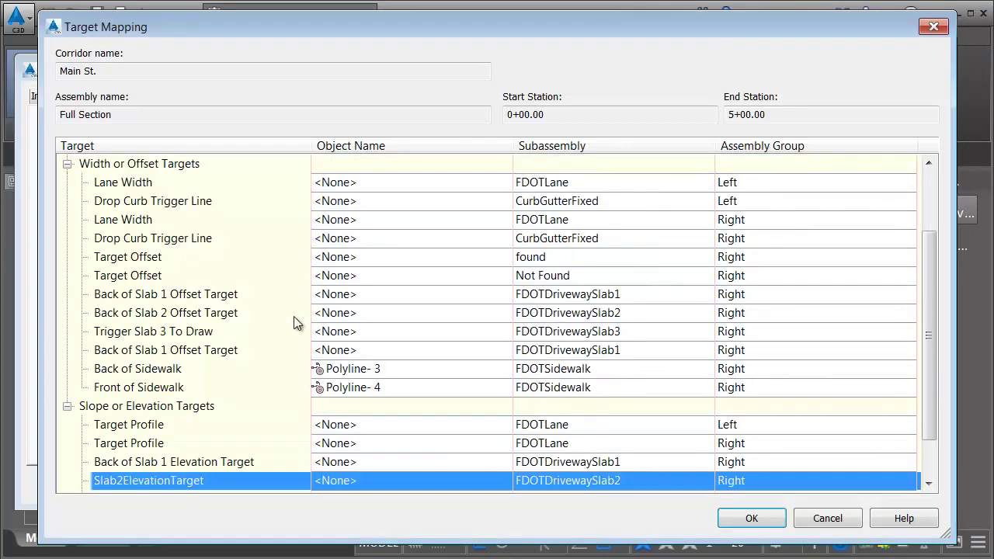
scroll(929, 303, "up", 3)
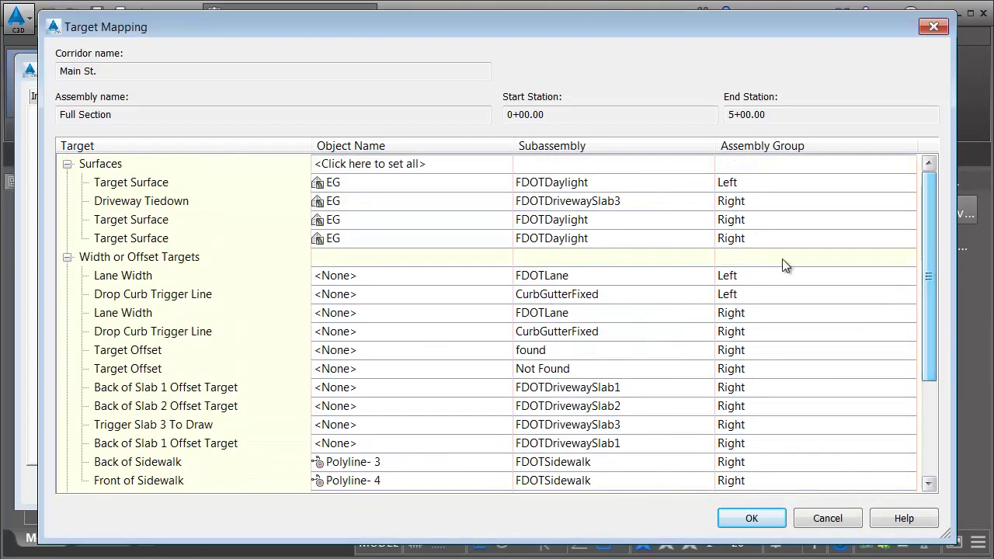
left_click(751, 518)
left_click(553, 485)
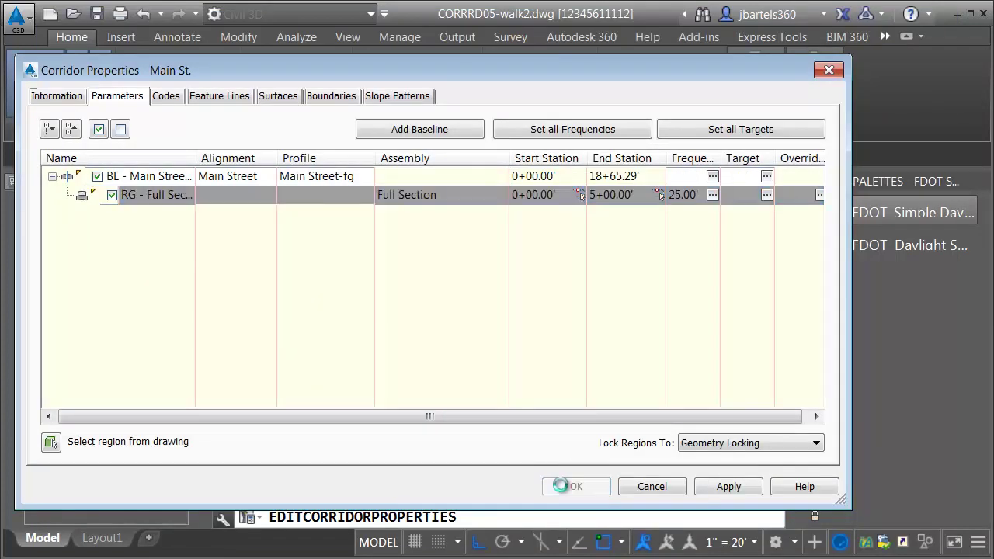
left_click(346, 268)
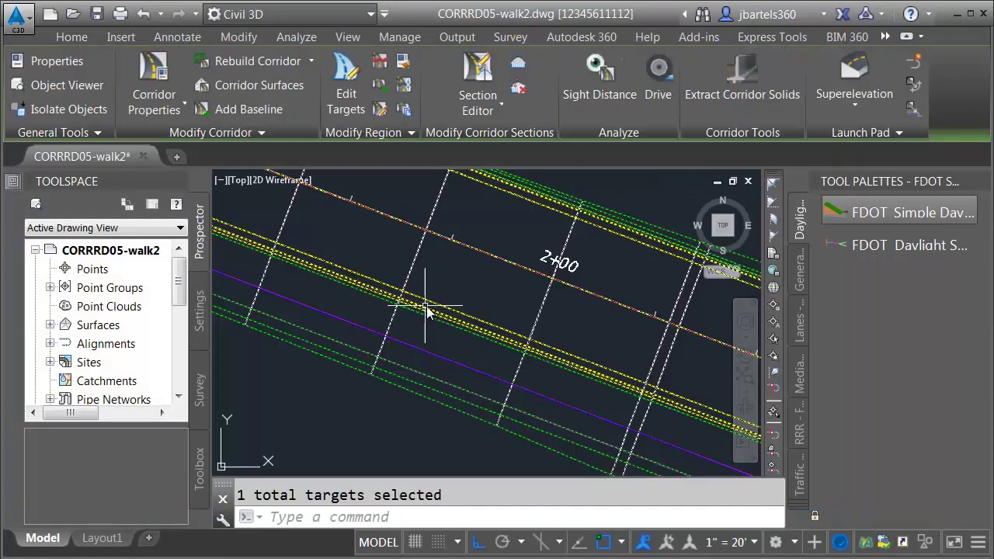
Step: Examine the rebuilt corridor's sidewalk side along the magenta polylines up to its end at station 5+00
key("Escape")
middle_click_drag(541, 365, 278, 261)
middle_click_drag(588, 362, 399, 292)
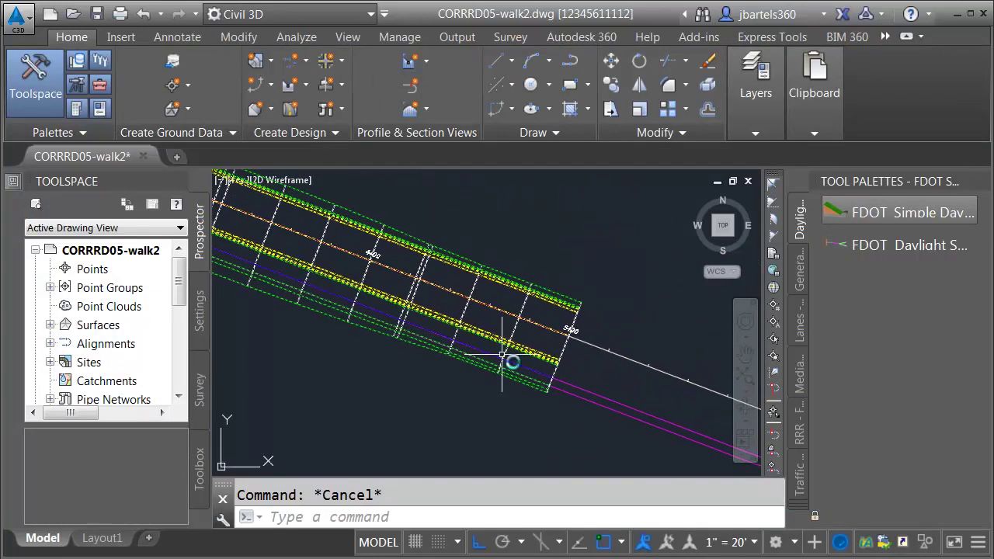
scroll(554, 382, "up", 6)
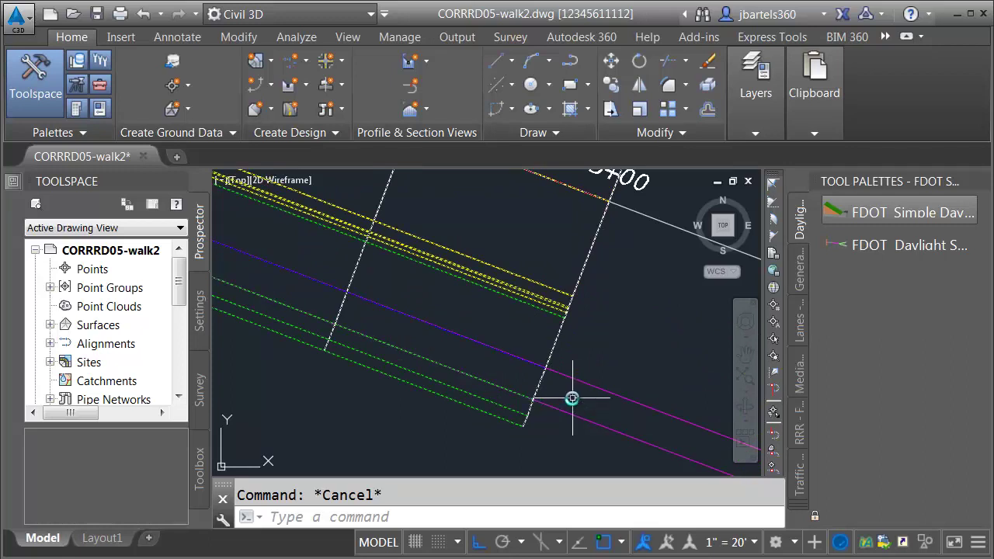
scroll(550, 405, "down", 5)
scroll(516, 374, "up", 4)
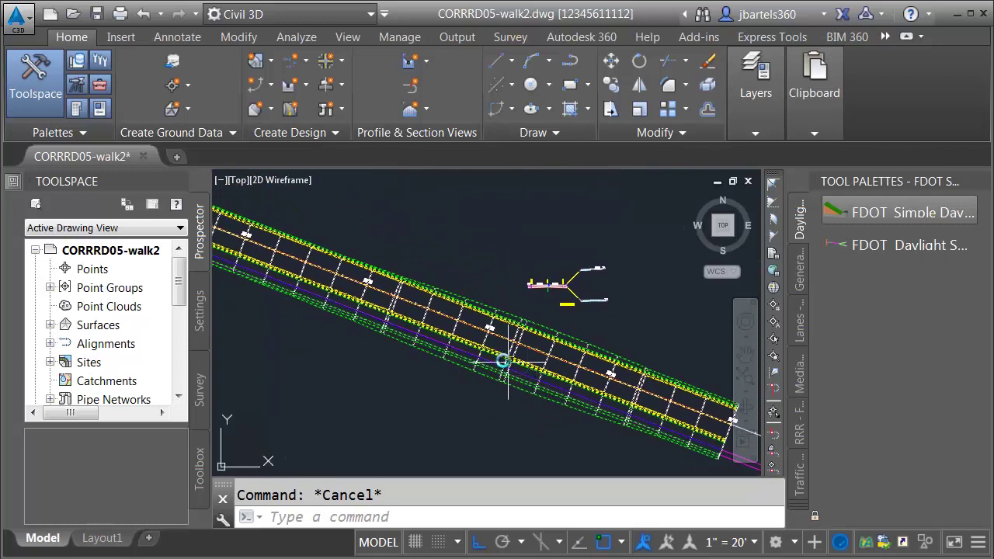
scroll(497, 356, "up", 1)
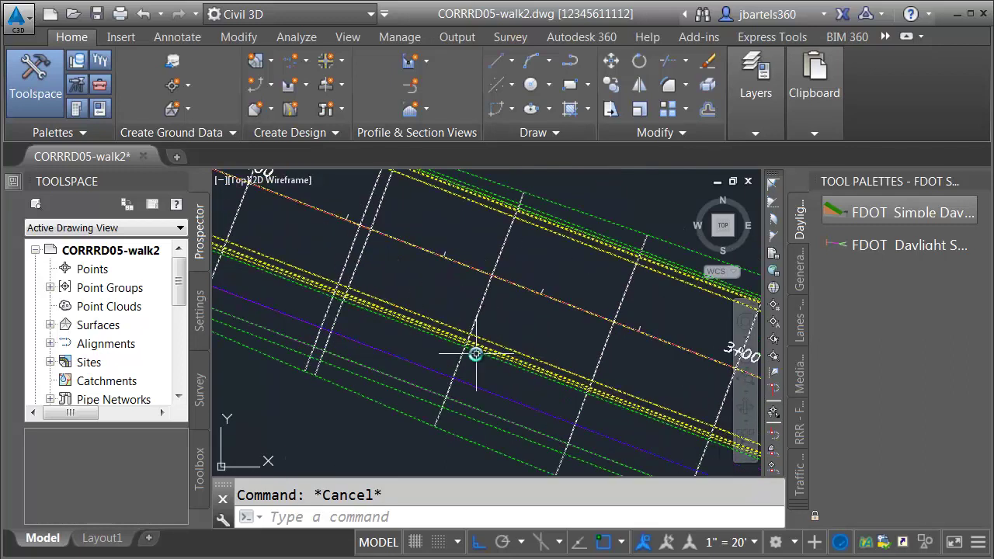
scroll(473, 342, "down", 1)
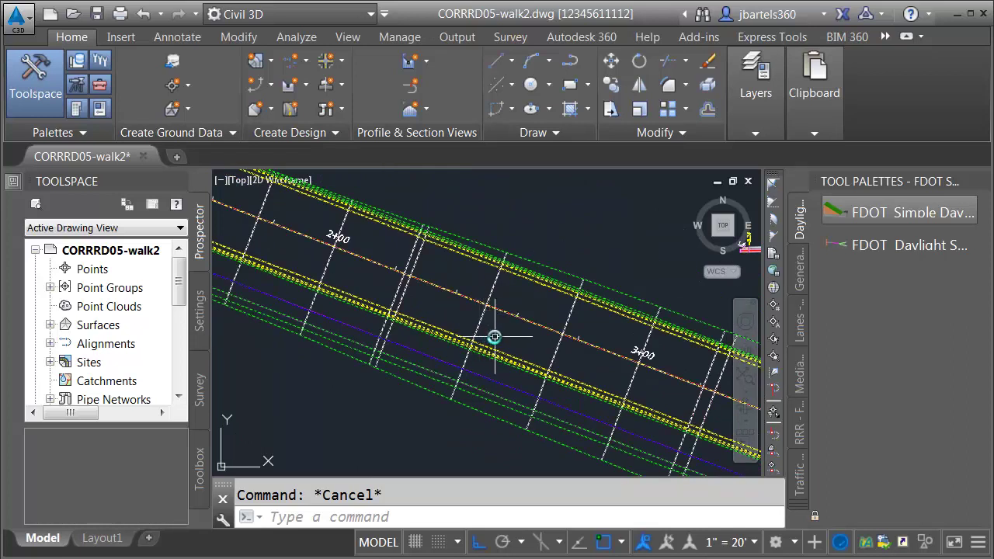
Step: Regenerate the drawing in all viewports and open the block insertion settings
type("rea")
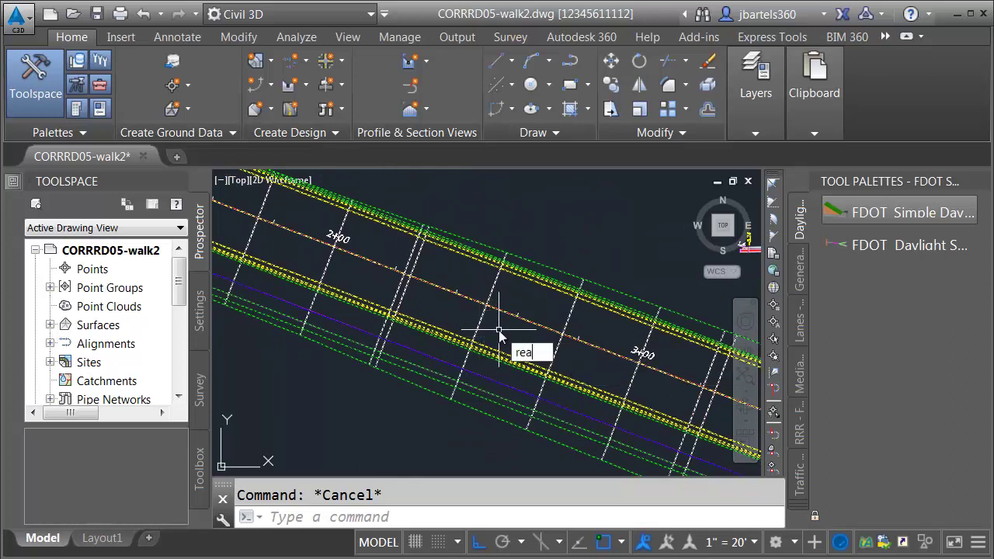
key("Return")
type("insert")
key("Return")
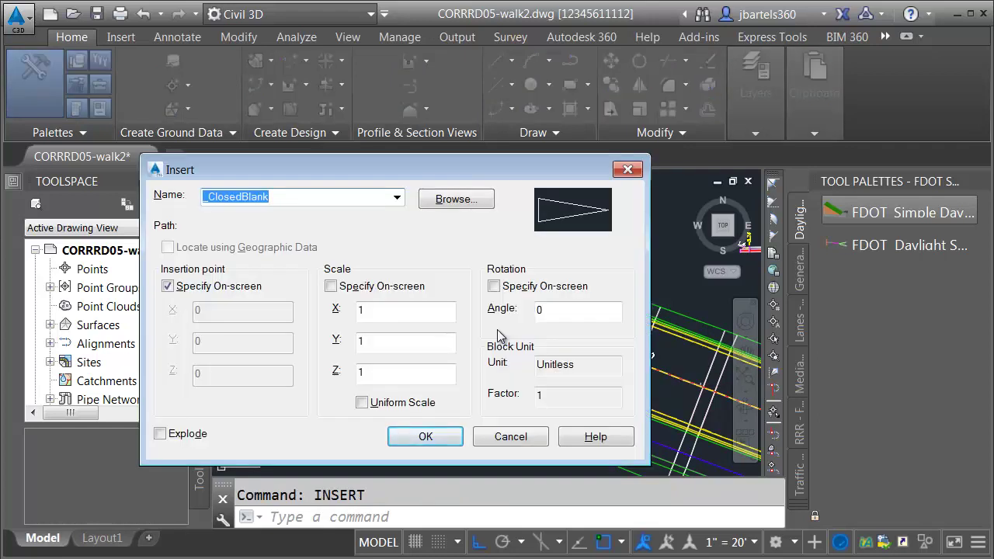
Step: Browse the FDOT2015.C3D Data Blocks folder to locate Driveway.dwg without loading it
left_click(448, 202)
left_click(440, 110)
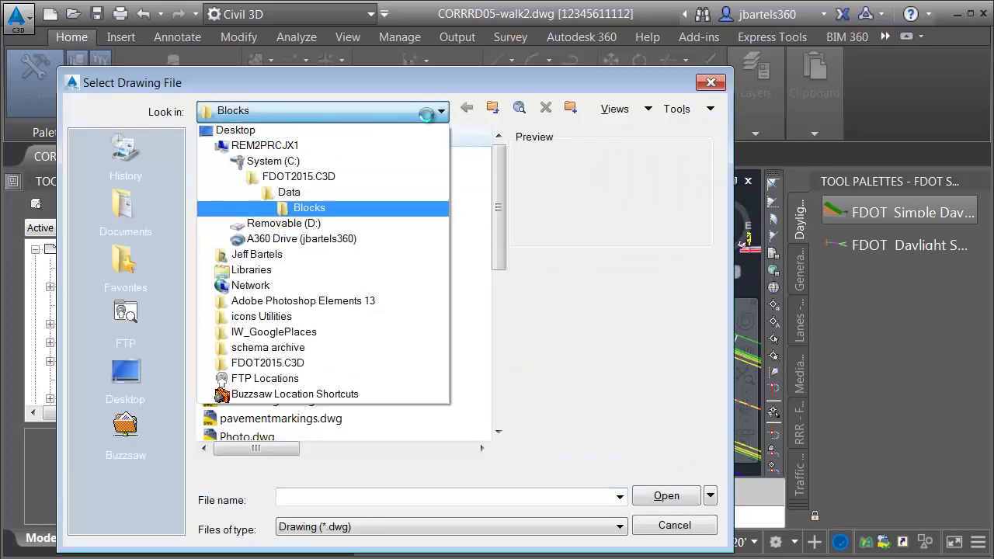
left_click(305, 207)
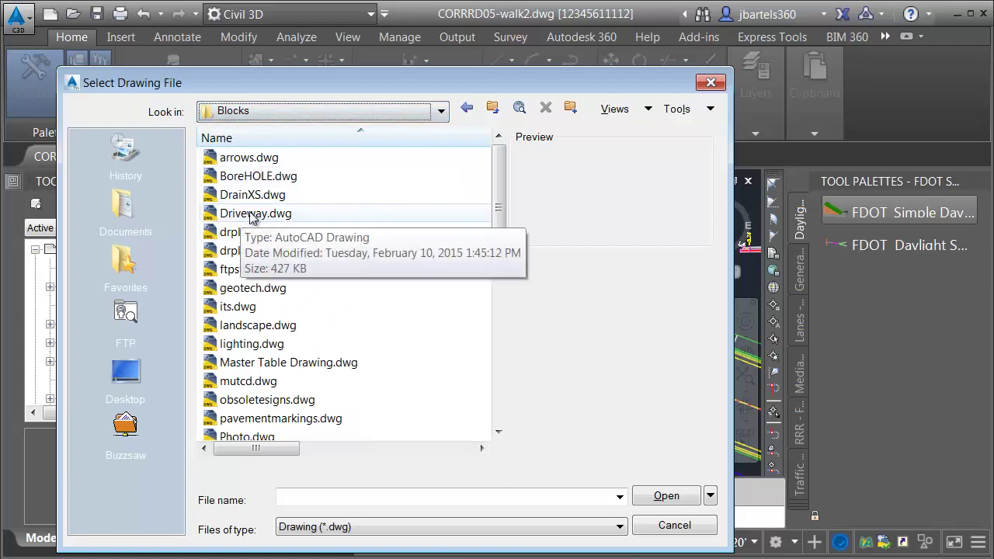
left_click(709, 83)
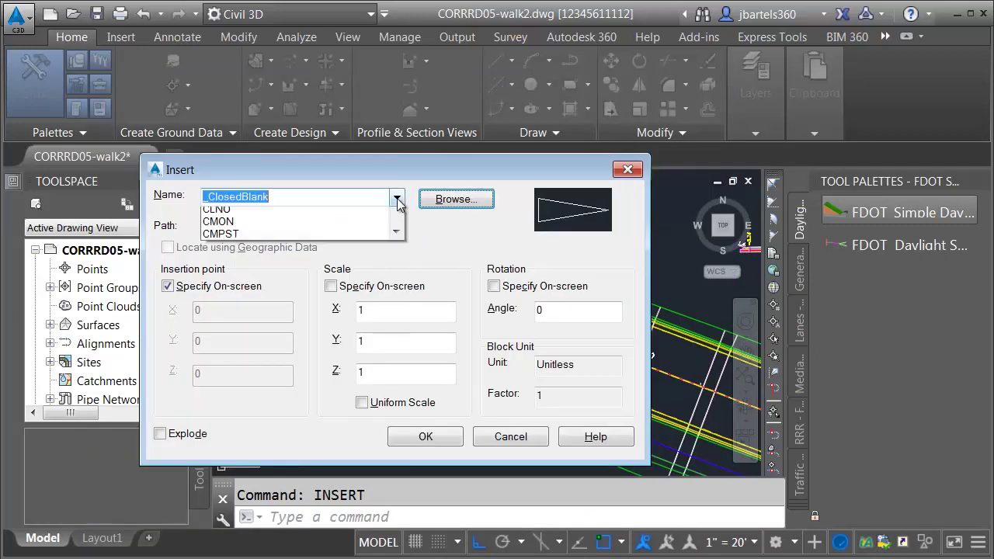
Step: Insert the Driveway block at scale 1 along the sidewalk-side edge of pavement between stations 2+00 and 3+00
left_click(396, 199)
left_click_drag(399, 271, 399, 290)
left_click(284, 472)
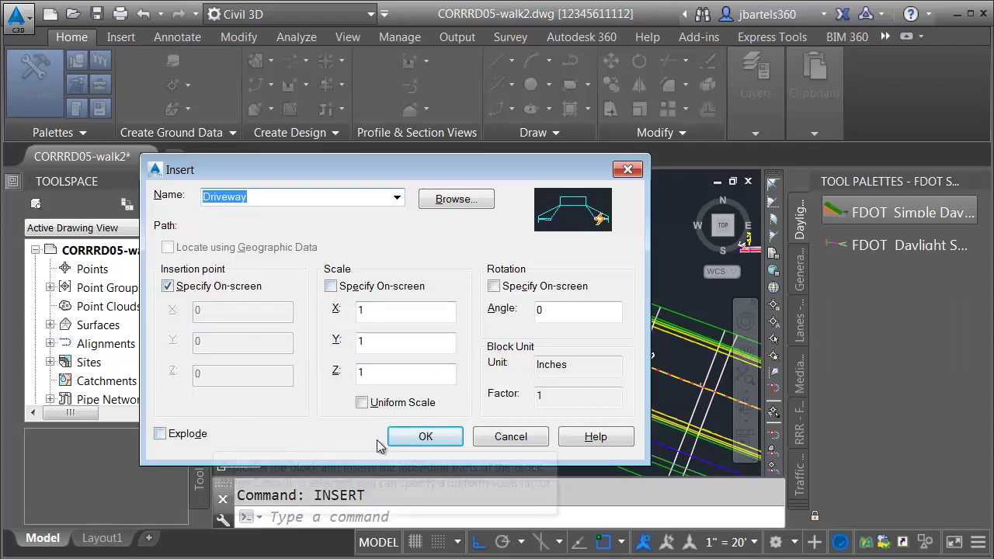
left_click(427, 436)
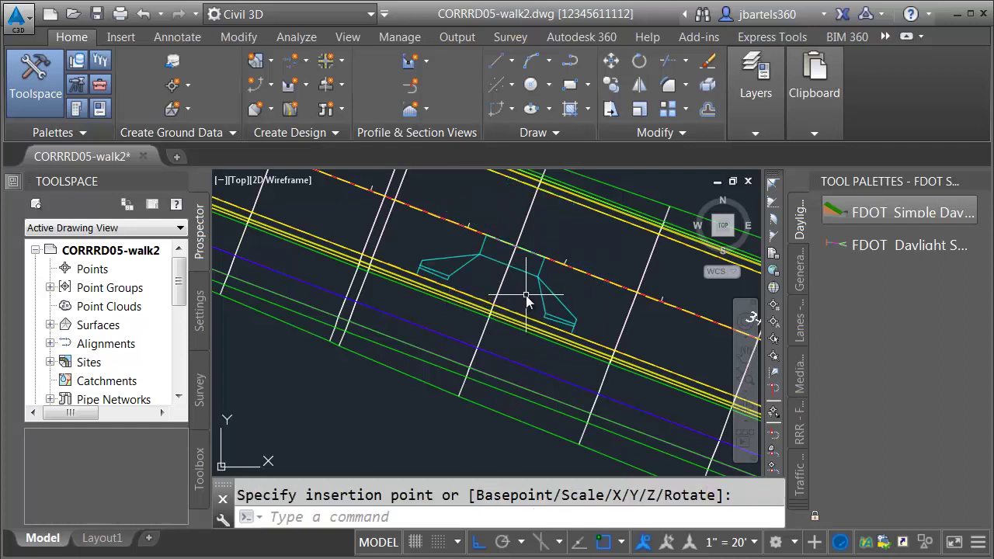
scroll(496, 315, "down", 2)
scroll(498, 335, "up", 2)
key("Escape")
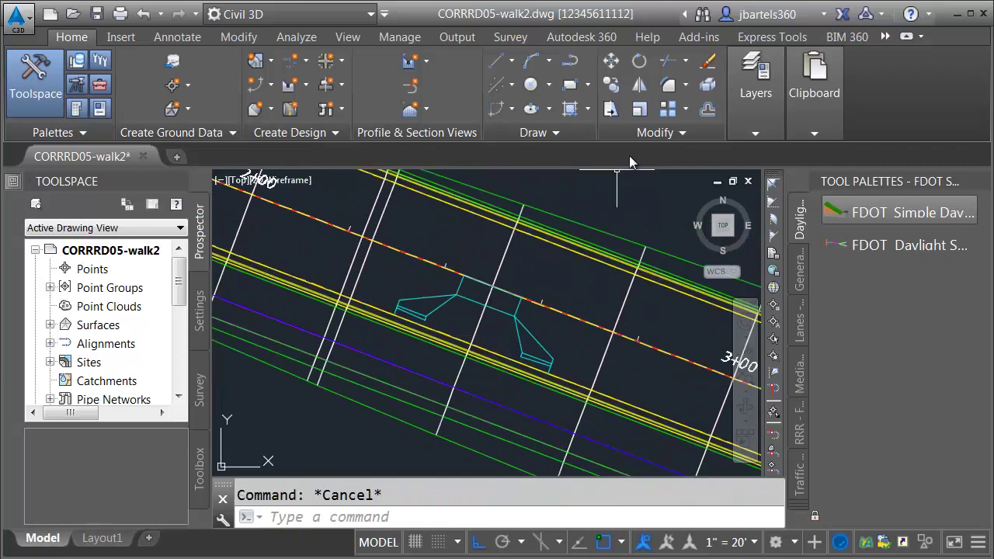
Step: Mirror the driveway block across the yellow edge of pavement line toward the sidewalk, erasing the source object
left_click(639, 84)
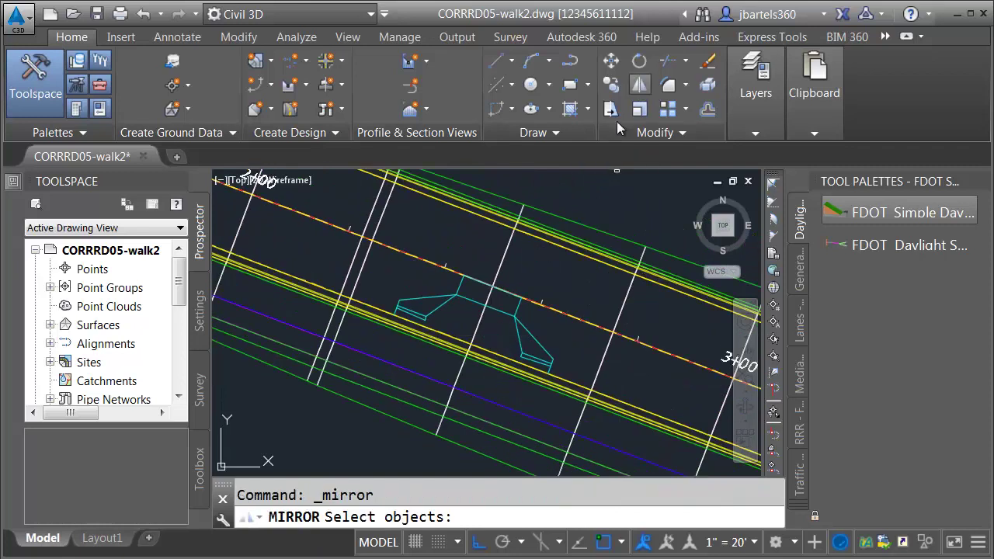
left_click(442, 306)
key("Return")
scroll(397, 321, "up", 2)
left_click(397, 321)
mouse_move(402, 326)
middle_mouse_down()
mouse_move(446, 382)
mouse_move(547, 381)
mouse_move(536, 371)
middle_mouse_up()
left_click(536, 365)
type("y")
key("Return")
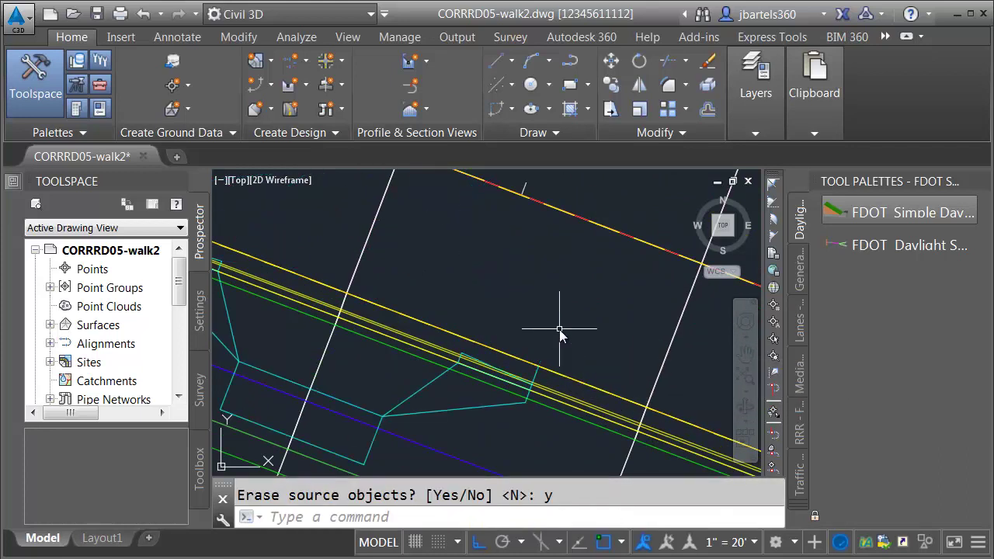
scroll(570, 352, "down", 2)
mouse_move(561, 329)
middle_mouse_down()
mouse_move(523, 304)
mouse_move(500, 312)
middle_mouse_up()
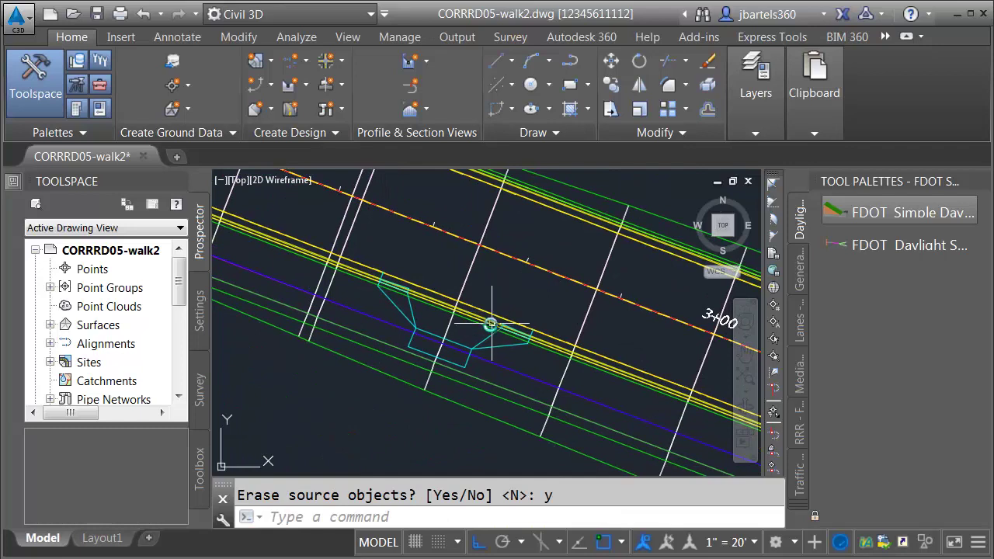
Step: Change the configuration of the mirrored driveway block to G15 and deselect the block
mouse_move(482, 340)
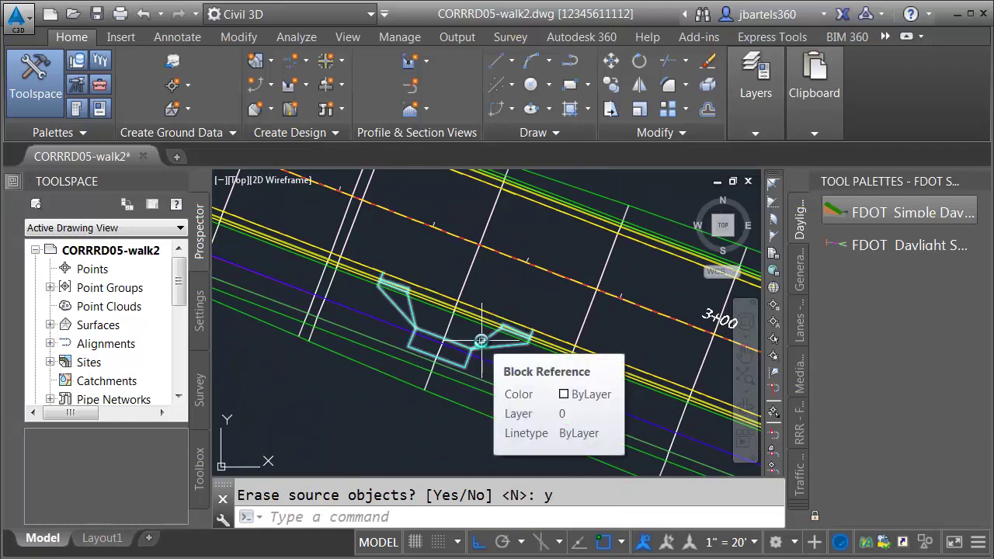
key("Return")
left_click(449, 322)
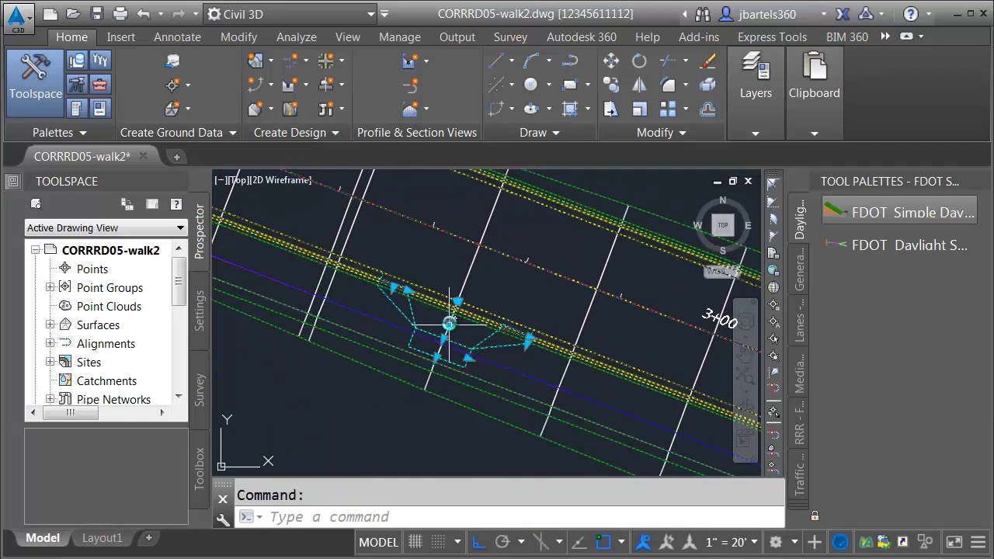
left_click(449, 322)
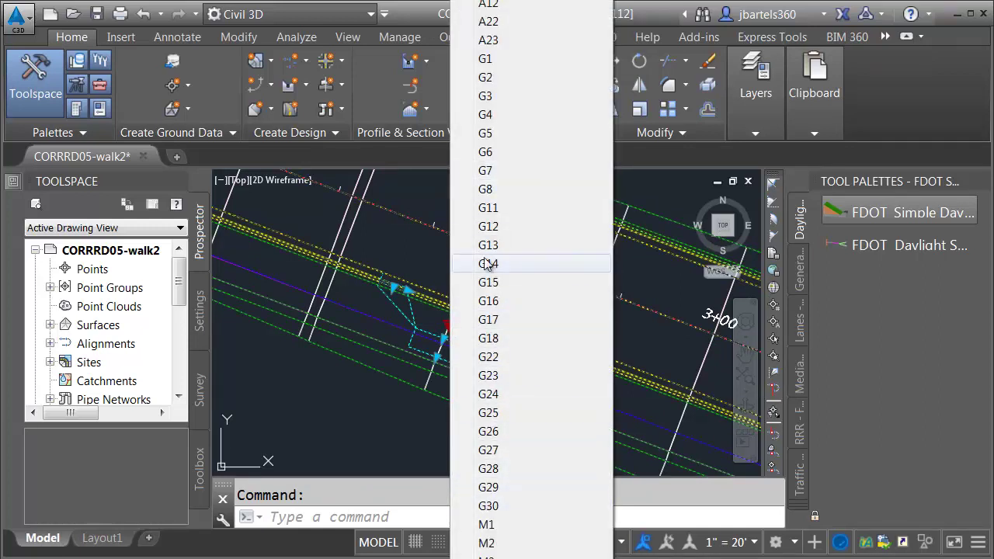
left_click(485, 289)
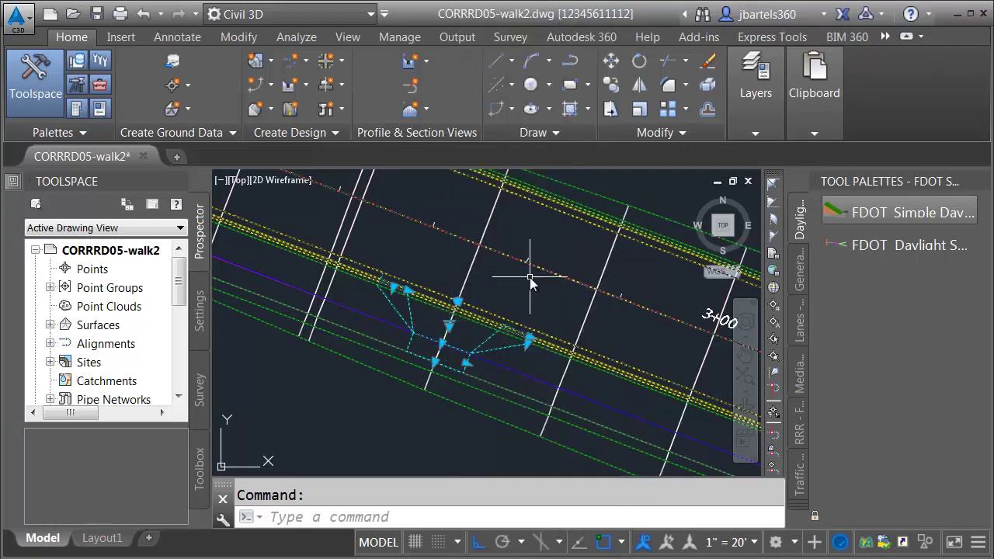
scroll(480, 356, "up", 3)
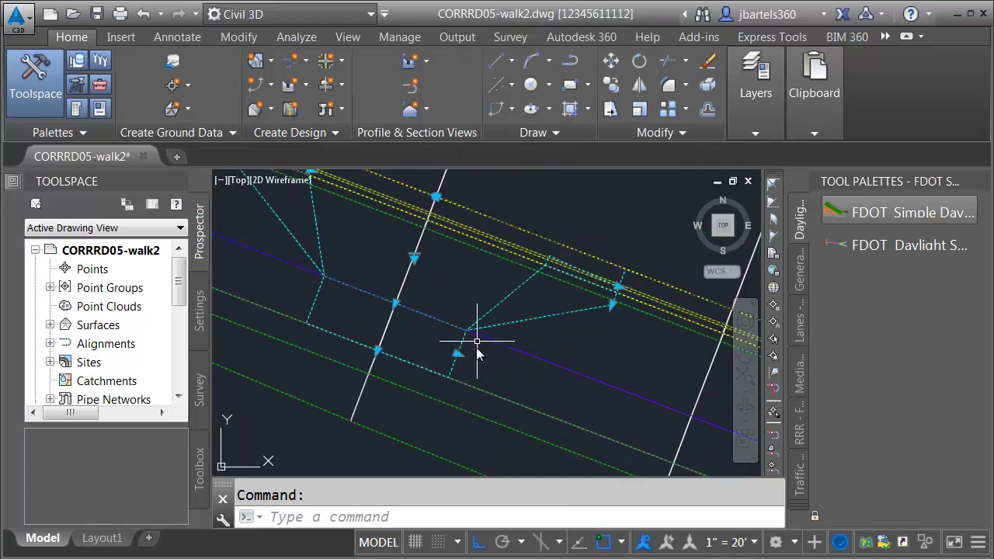
key("Escape")
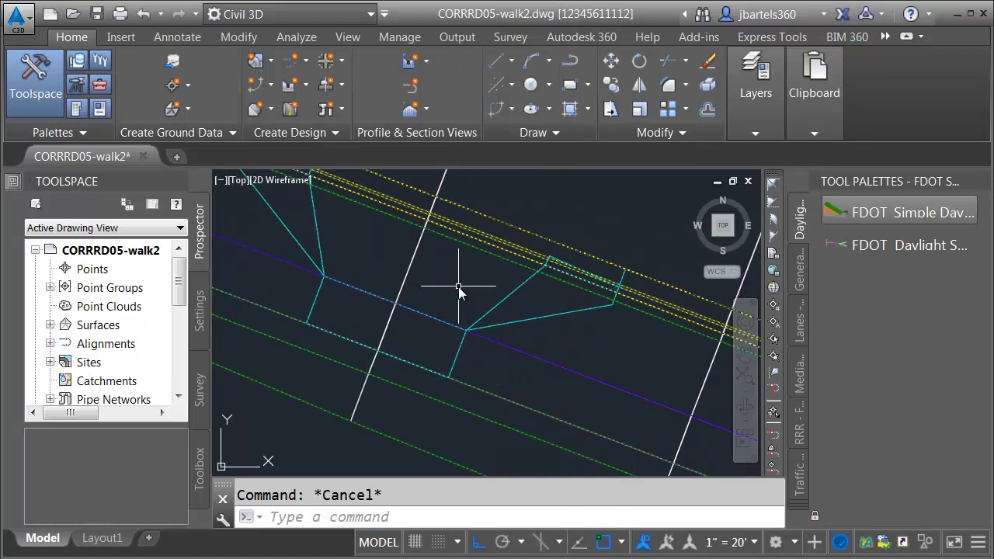
Step: Regenerate the drawing in all viewports
scroll(466, 307, "down", 2)
middle_click_drag(472, 318, 474, 333)
type("re")
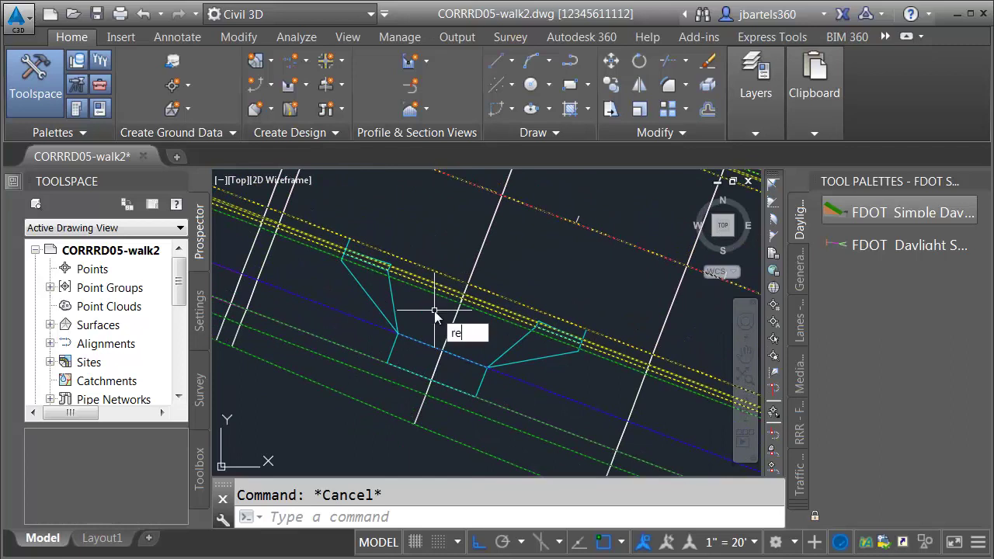
type("a")
key("Return")
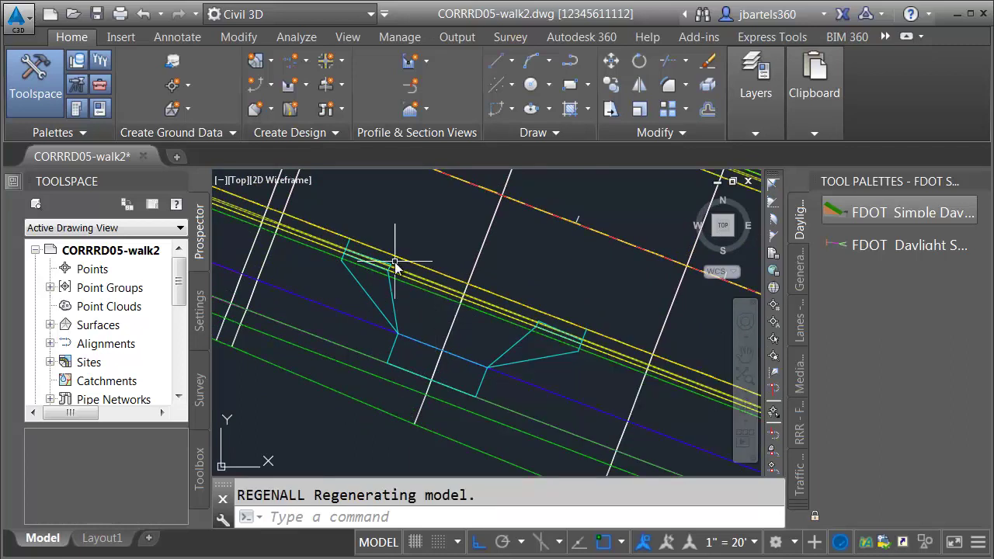
left_click(499, 311)
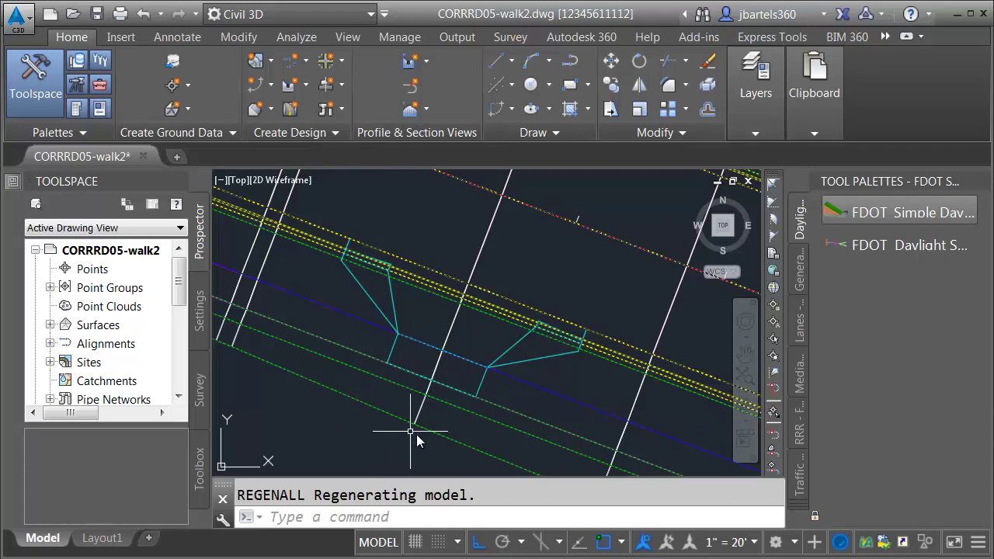
Step: Set up a new feature line named cg-dropzone in Site 1 with the _Generic Feature style
left_click(270, 86)
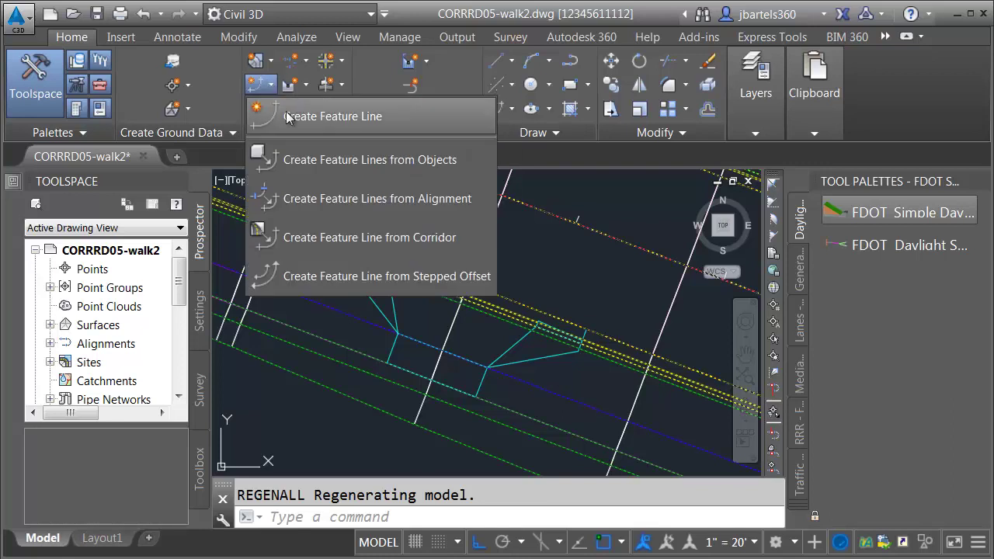
left_click(264, 115)
left_click(246, 107)
left_click_drag(382, 129, 253, 131)
type("cd")
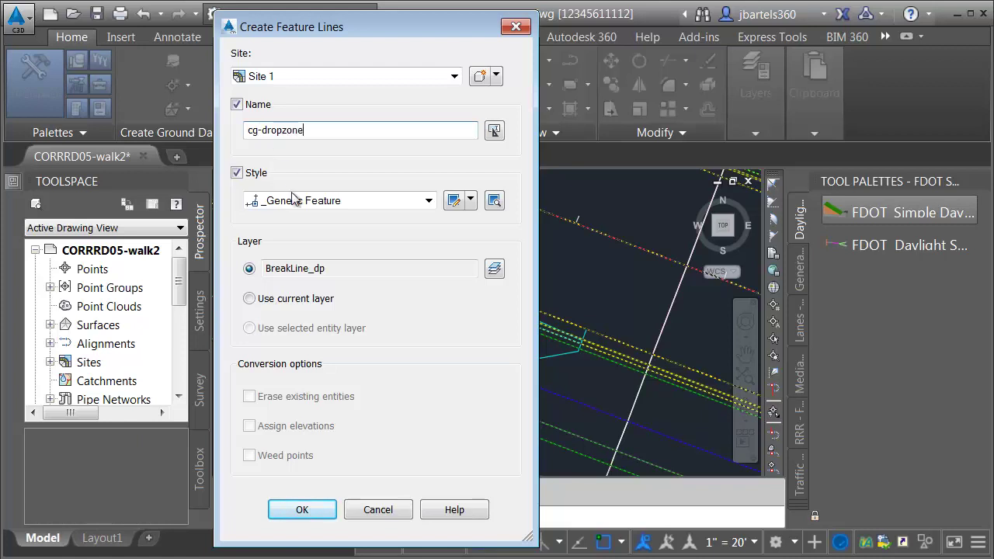
left_click(306, 509)
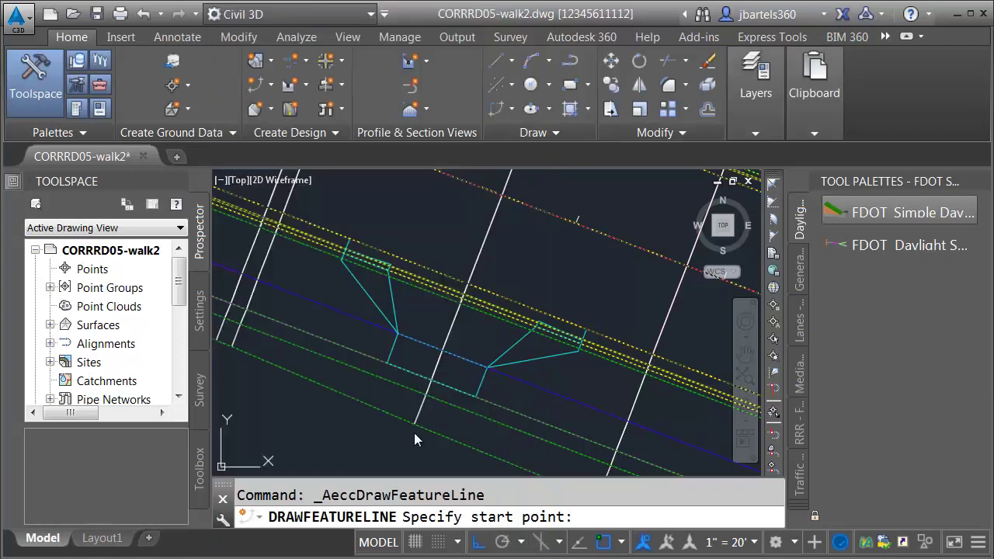
Step: Draw the cg-dropzone feature line with ortho off, 20 ft along the curb between the driveway block's inner flare corners, accepting the default elevations
left_click(368, 270)
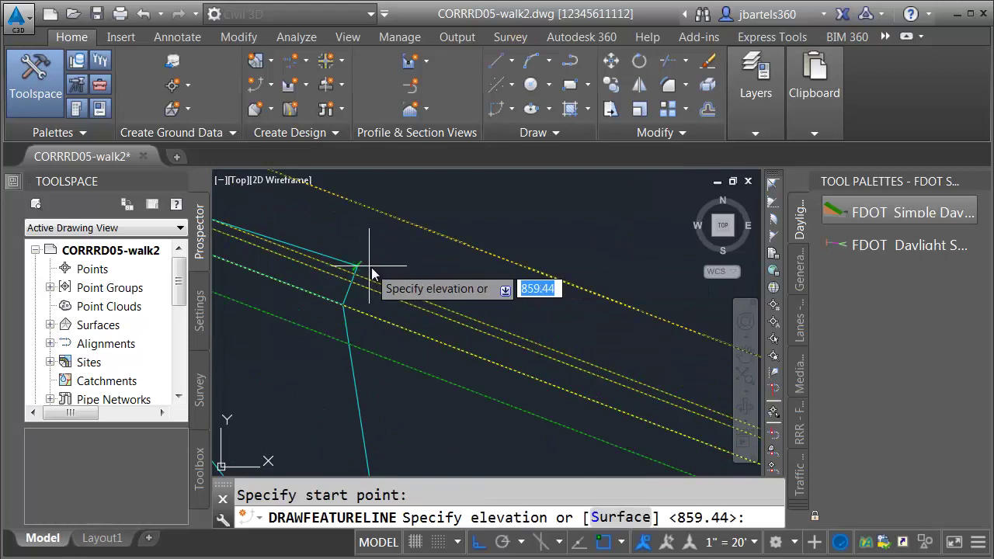
key("Return")
scroll(443, 268, "down", 1)
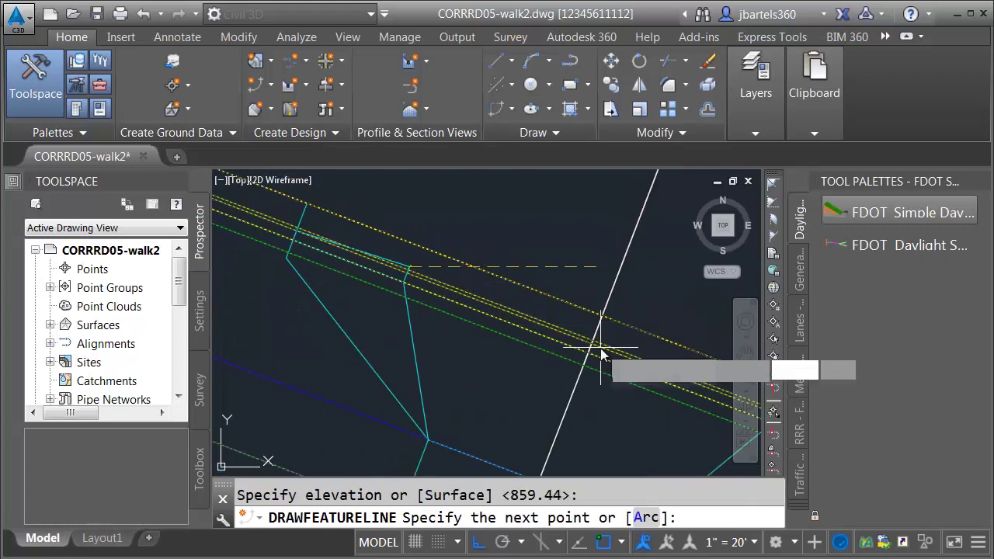
scroll(595, 344, "down", 2)
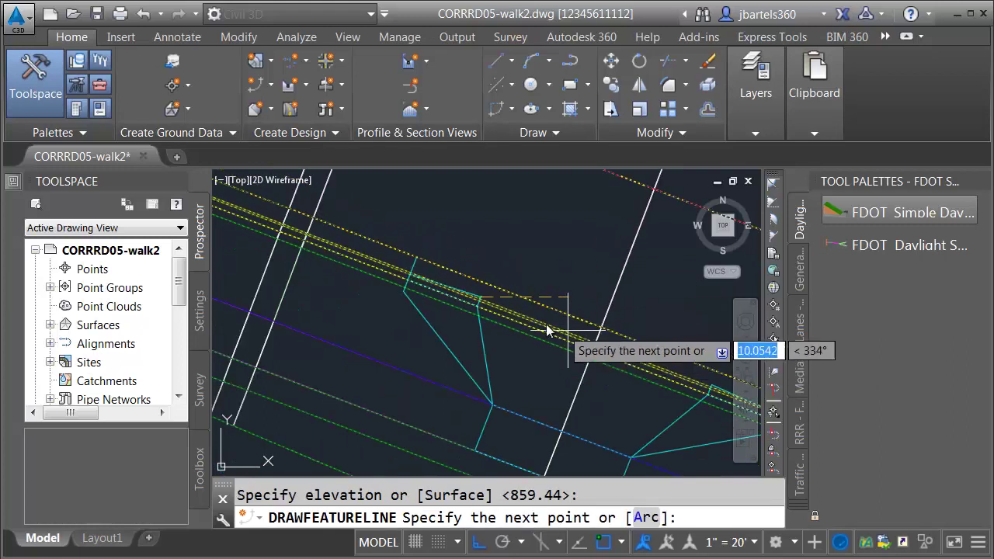
left_click(477, 542)
scroll(554, 315, "up", 3)
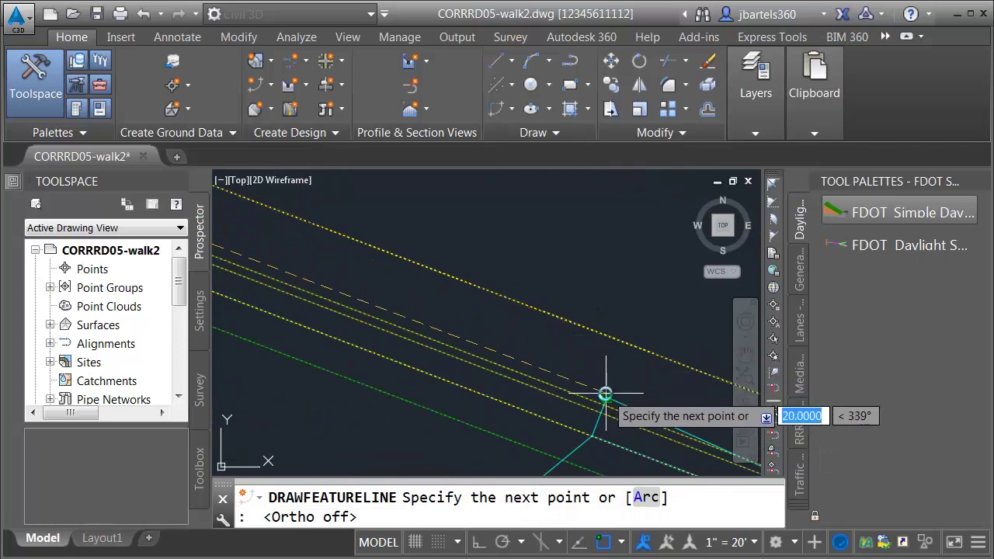
left_click(605, 394)
key("Return")
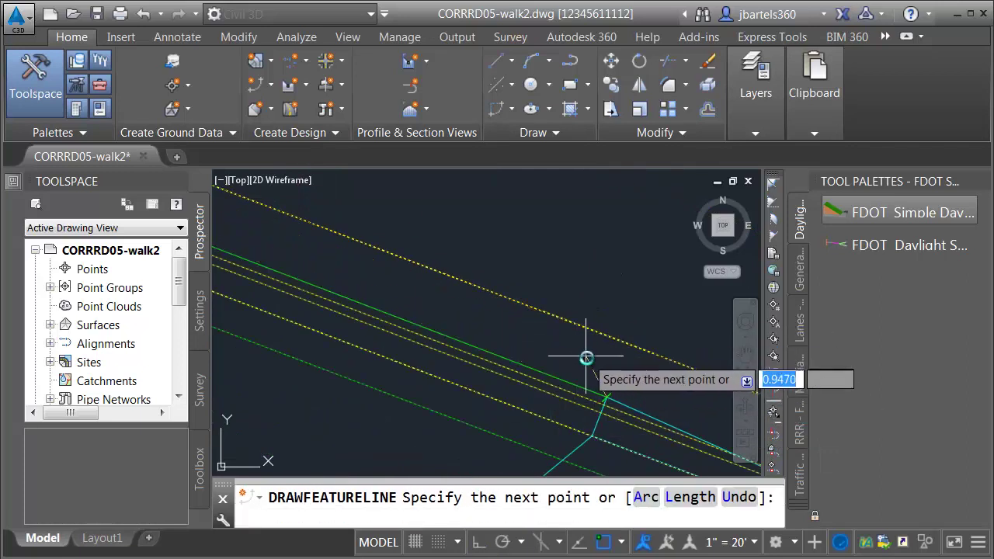
key("Return")
scroll(595, 353, "down", 2)
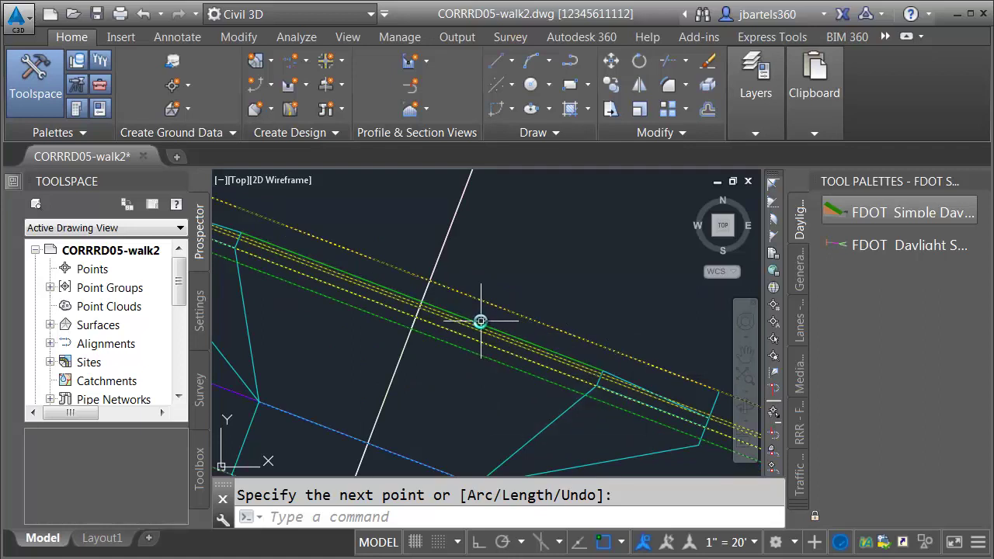
scroll(479, 322, "down", 2)
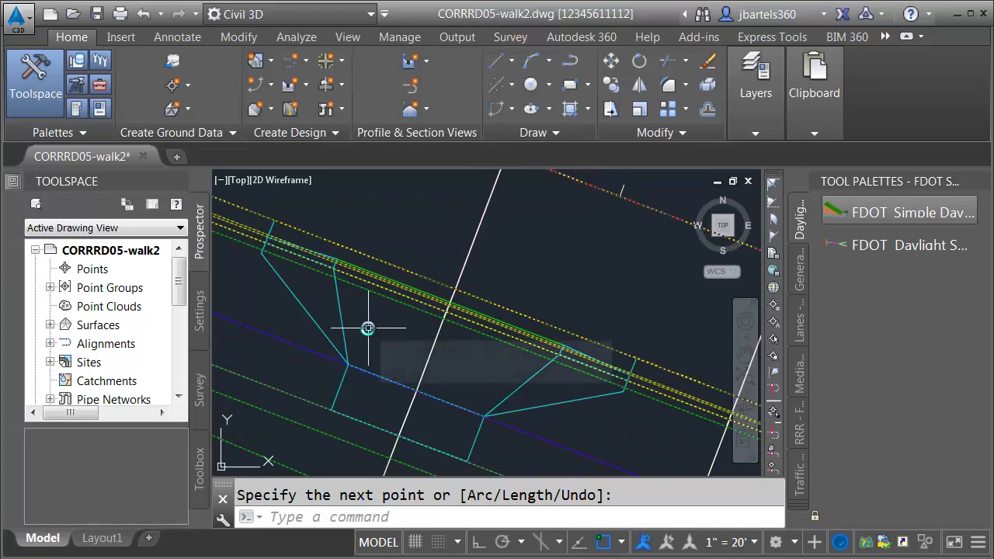
Step: Set up another feature line named slab1 in Site 1, keeping the _Generic Feature style
key("Return")
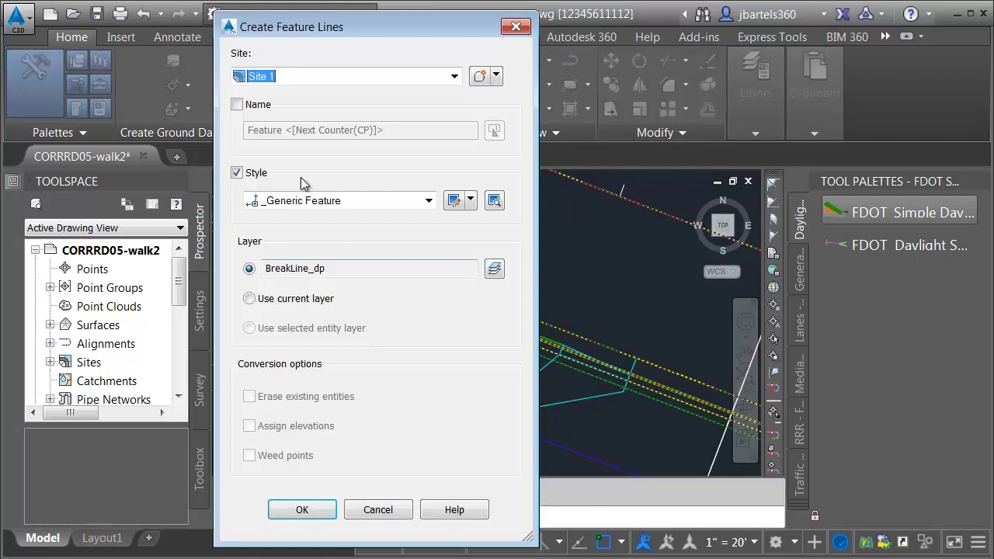
left_click(237, 104)
left_click_drag(384, 131, 246, 130)
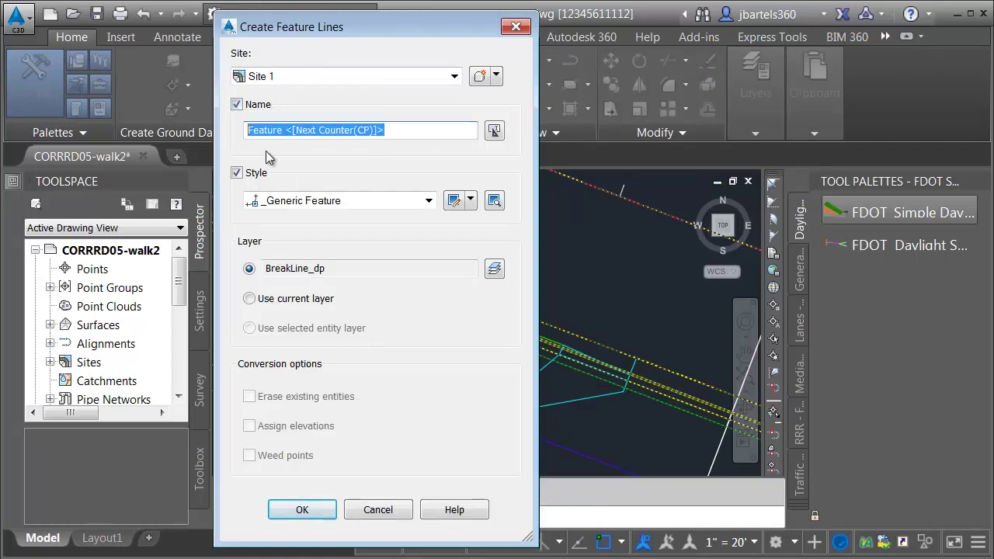
type("slab1")
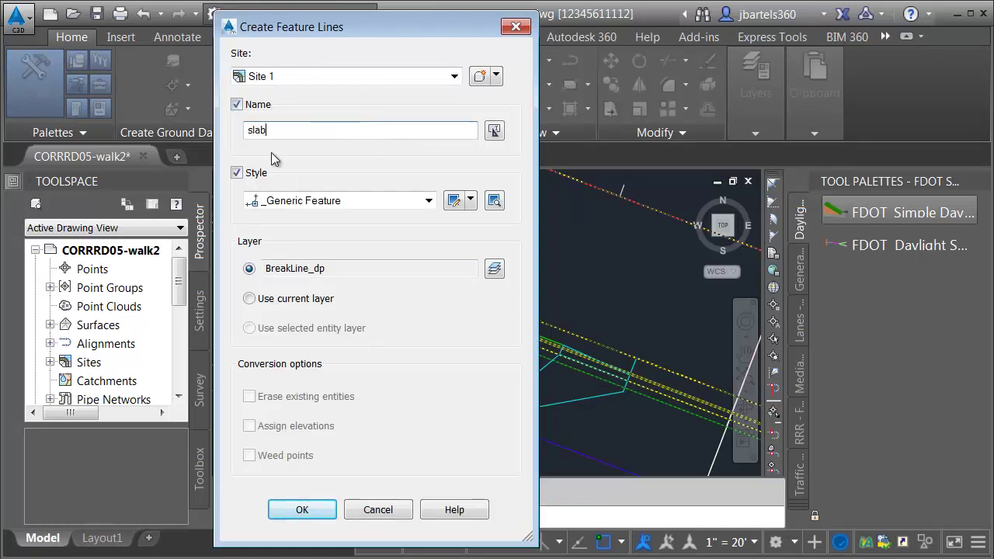
left_click(310, 509)
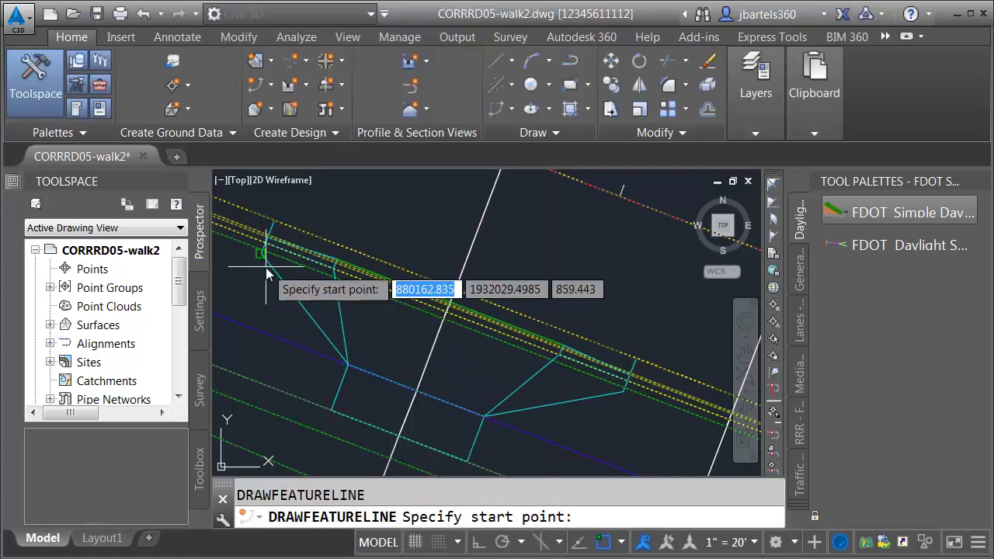
Step: Draw the slab1 feature line from one outer flare corner along the front sidewalk edge to the other outer flare corner, accepting the default elevations
left_click(266, 285)
key("Return")
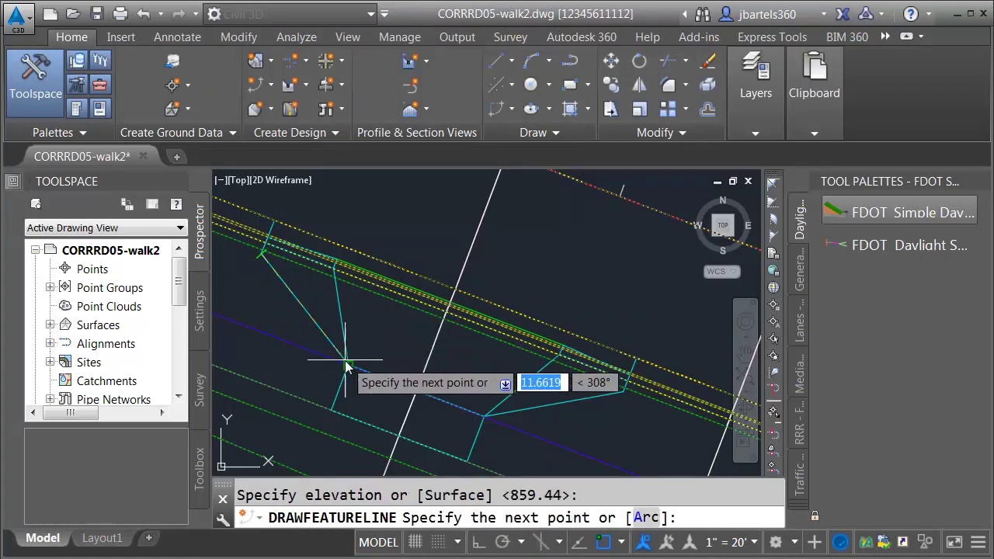
left_click(358, 356)
key("Return")
left_click(612, 420)
key("Return")
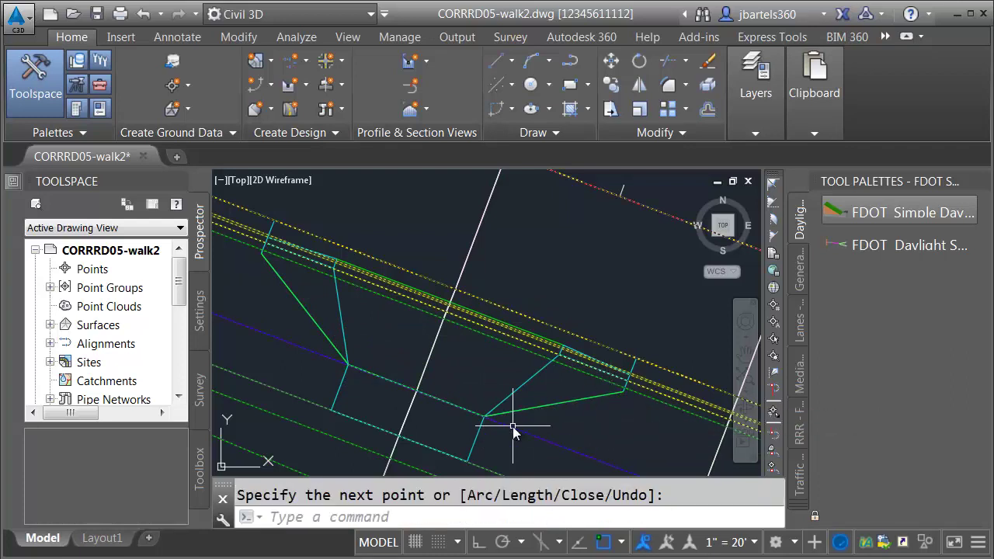
Step: Set up a third feature line named slab2and3 in Site 1, keeping the _Generic Feature style
middle_click_drag(515, 422, 534, 404)
key("Return")
left_click(237, 104)
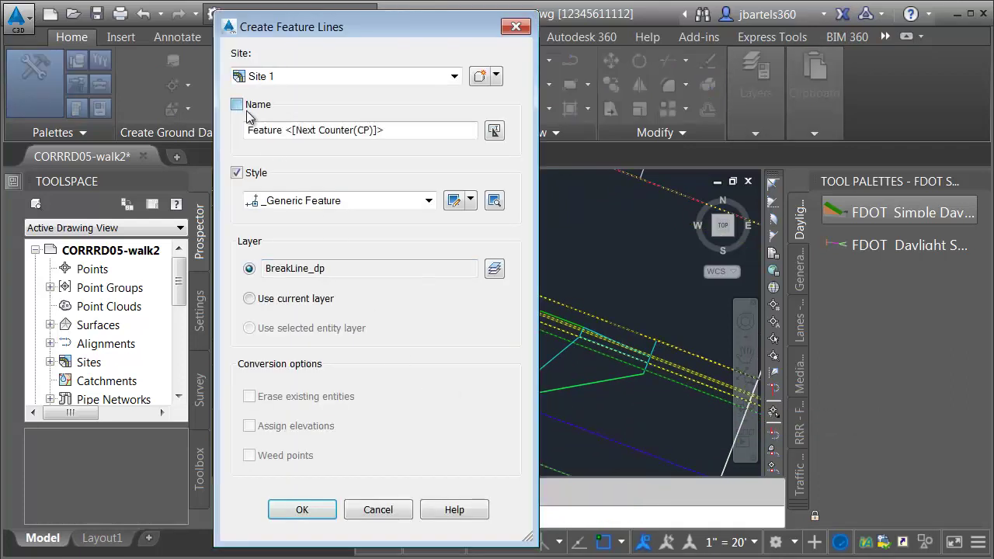
left_click_drag(396, 134, 252, 141)
type("slab2and3")
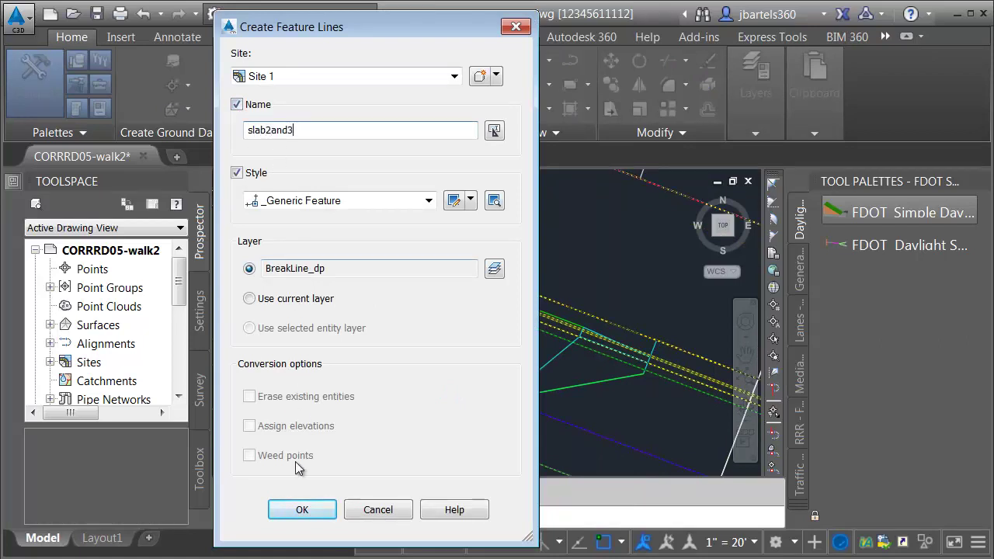
left_click(302, 509)
Step: Draw the slab2and3 feature line between the two back corners of the driveway block, accepting the default elevations
left_click(360, 394)
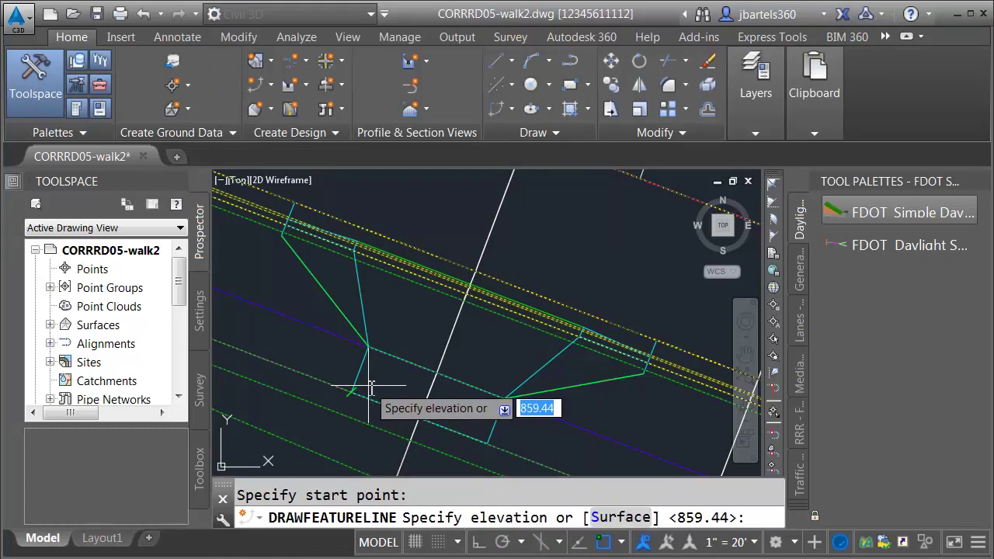
key("Return")
left_click(487, 439)
key("Return")
key("Return")
Step: Delete the driveway block, leaving the traced feature lines in place
left_click(362, 286)
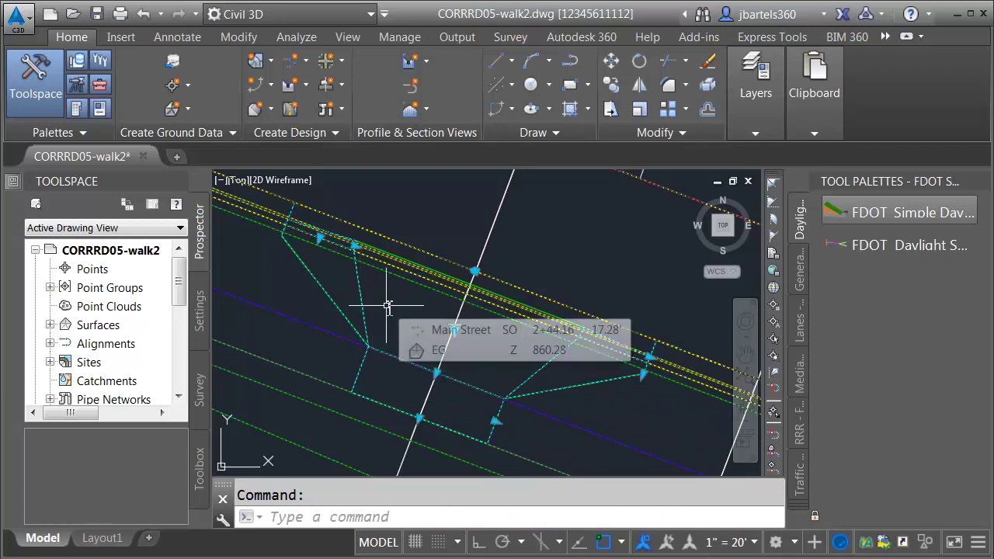
key("Delete")
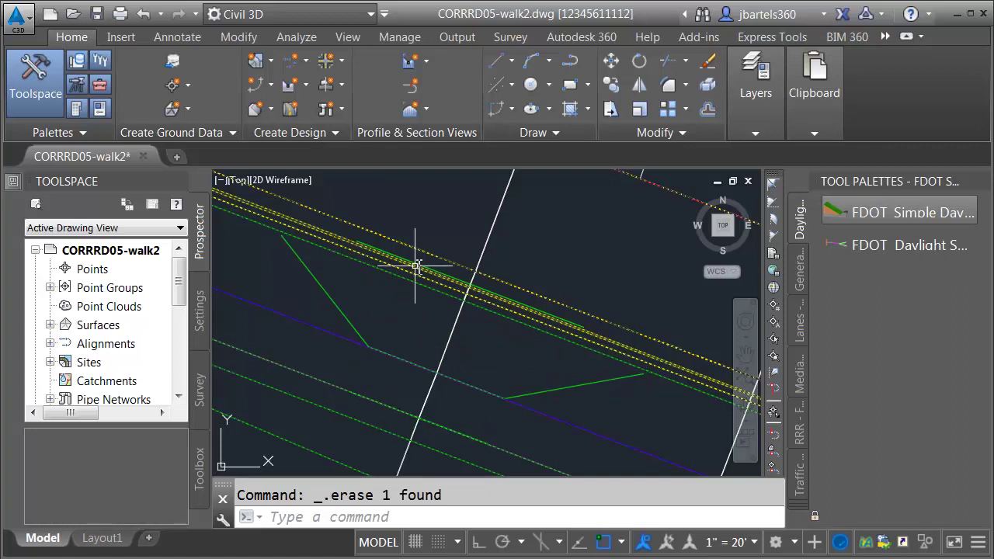
key("Escape")
scroll(373, 240, "down", 2)
middle_click_drag(373, 240, 362, 248)
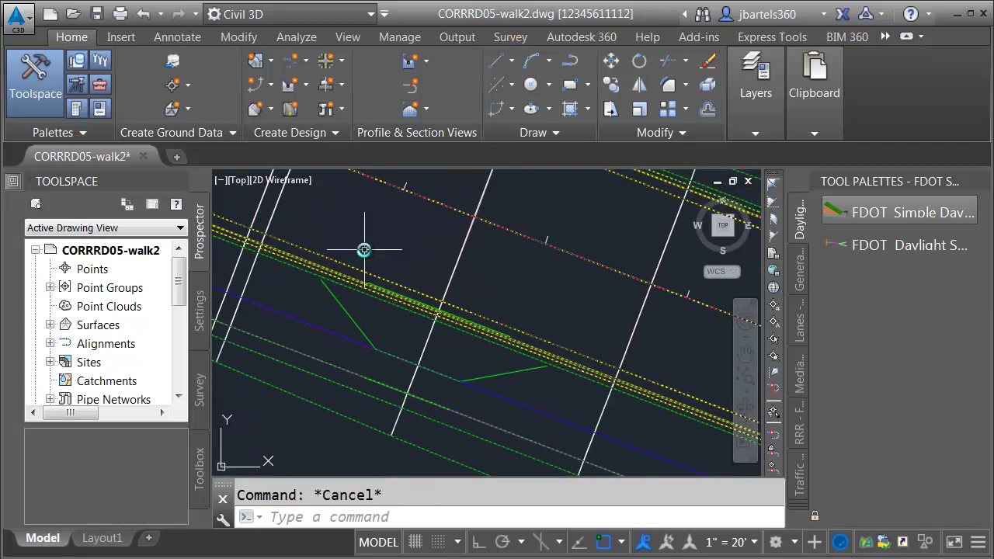
Step: In the Main St. corridor's Full Section target mapping, set the Target Offset of the found subassembly to the slab2and3 feature line
left_click(272, 220)
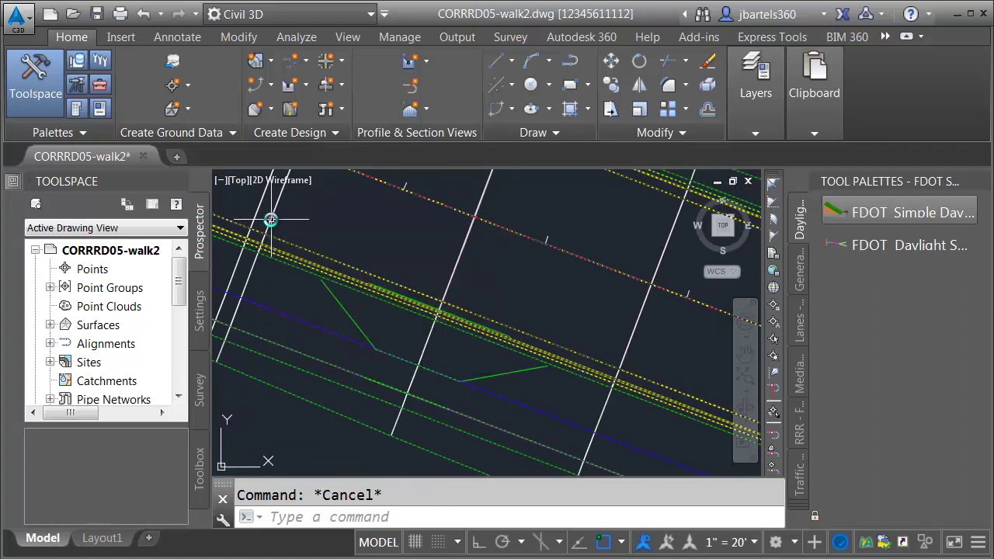
double_click(265, 246)
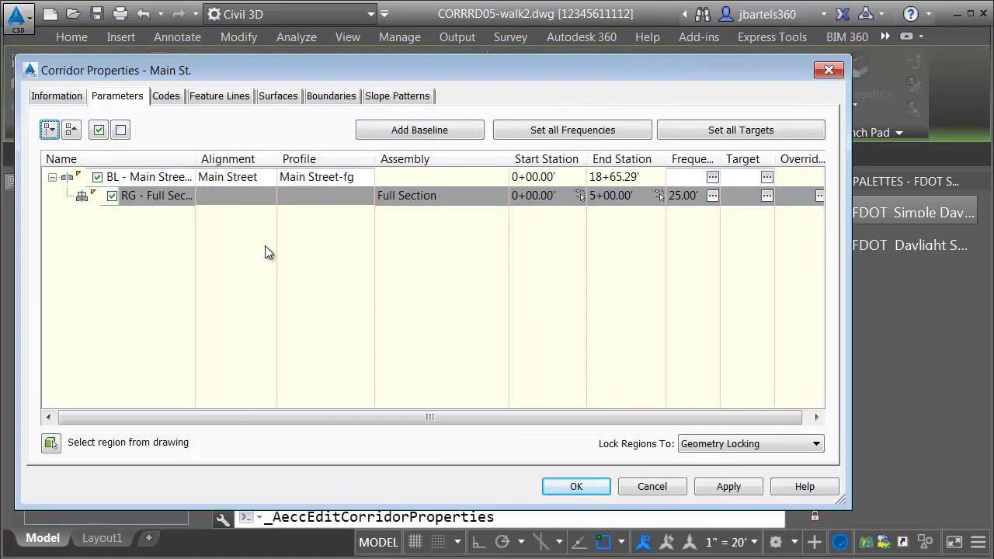
left_click(767, 197)
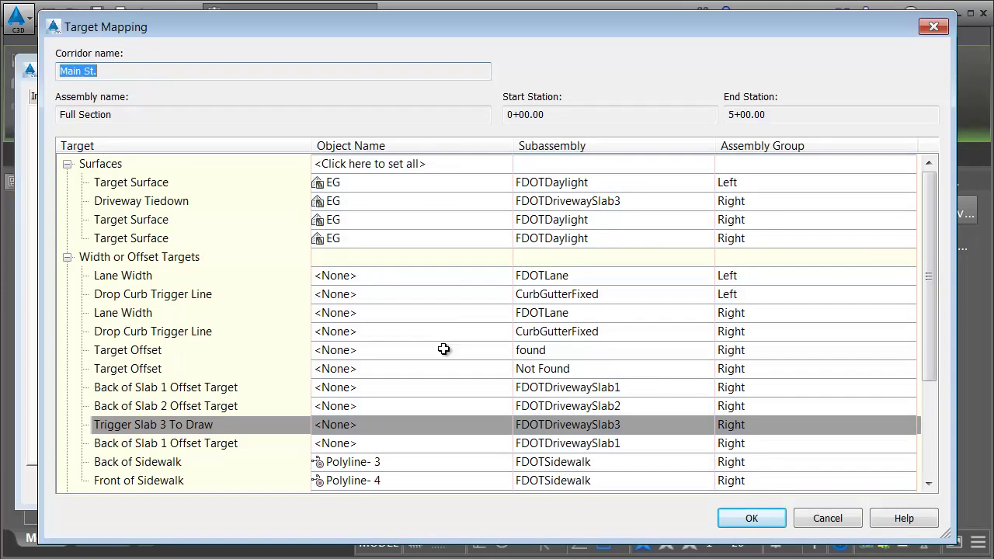
left_click(340, 350)
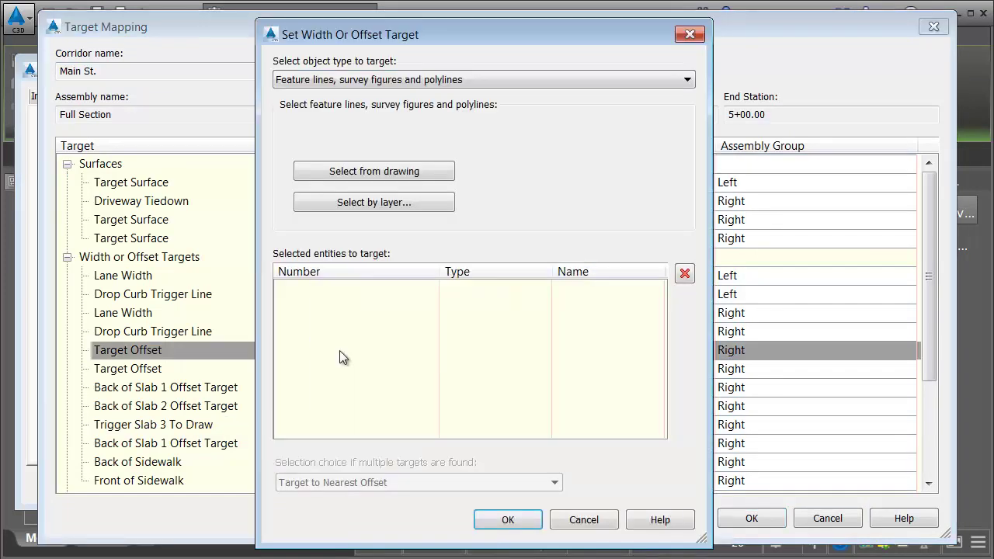
left_click(348, 172)
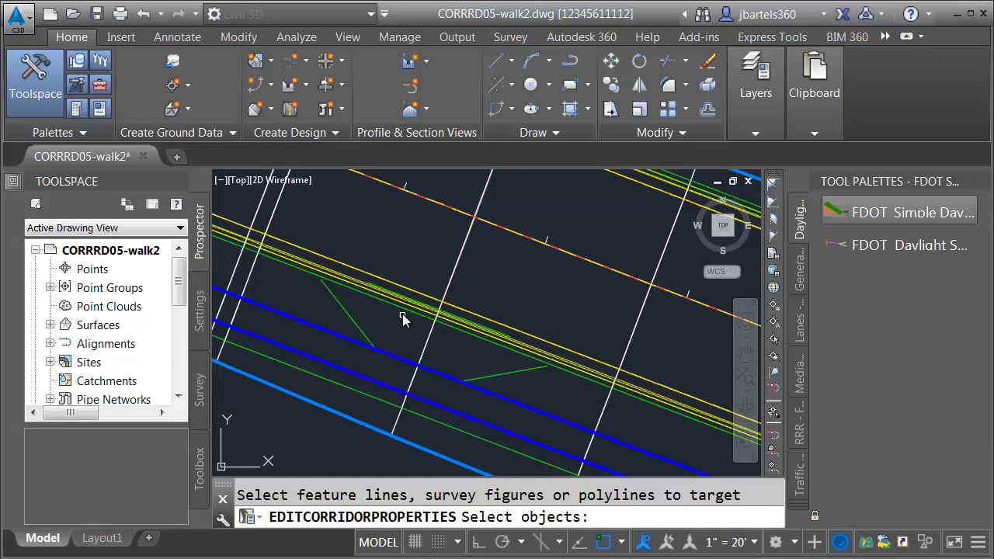
left_click(387, 374)
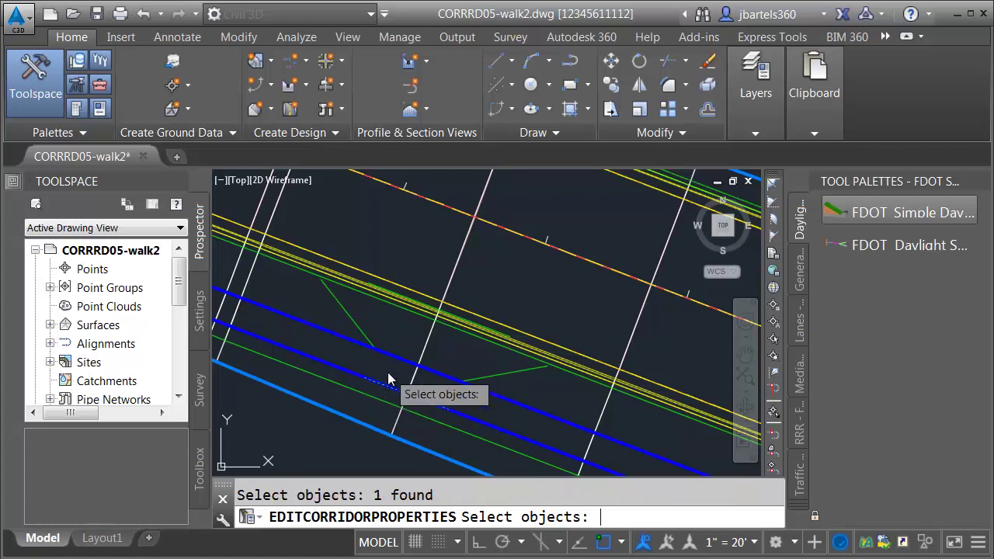
key("Return")
key("Return")
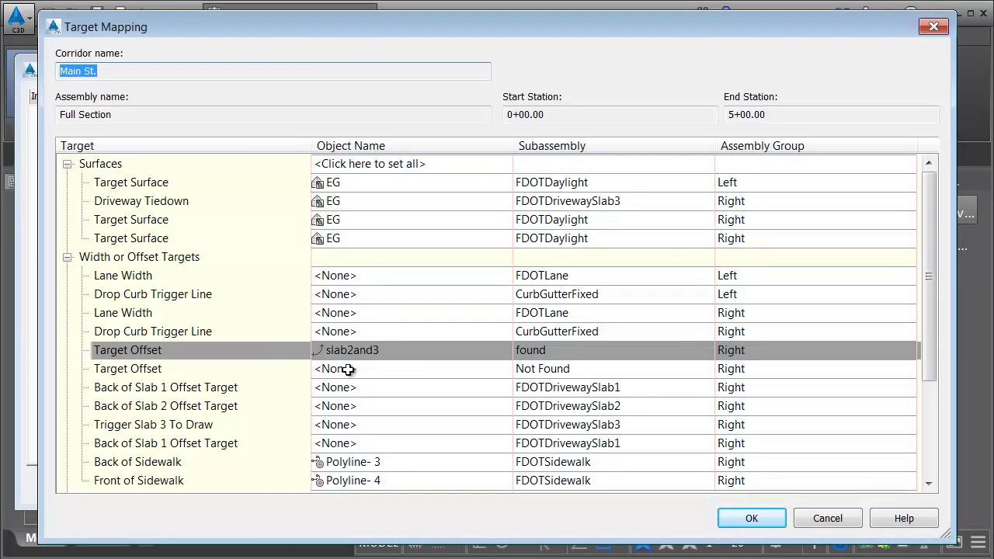
Step: Set the Target Offset of the Not Found subassembly to the slab2and3 feature line
left_click(355, 372)
left_click(356, 174)
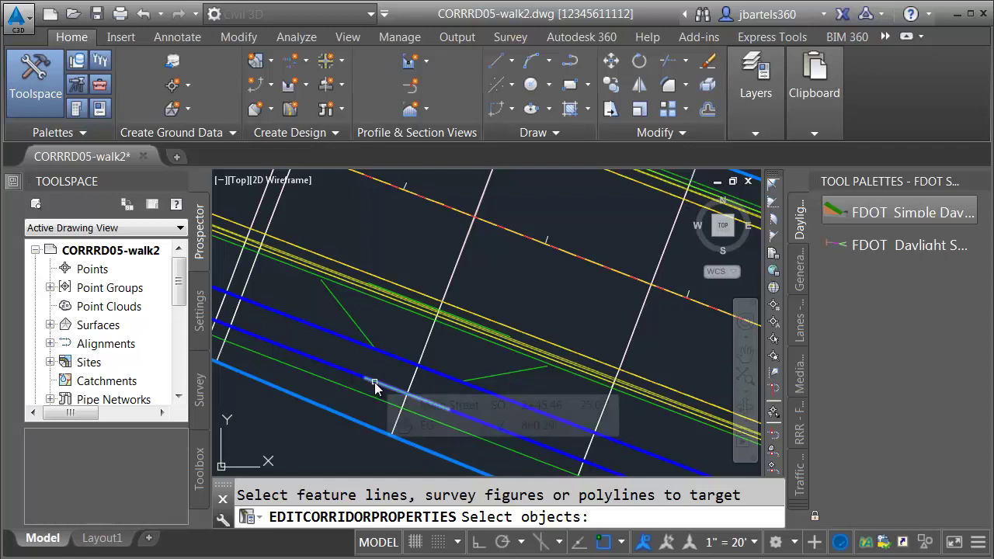
left_click(374, 382)
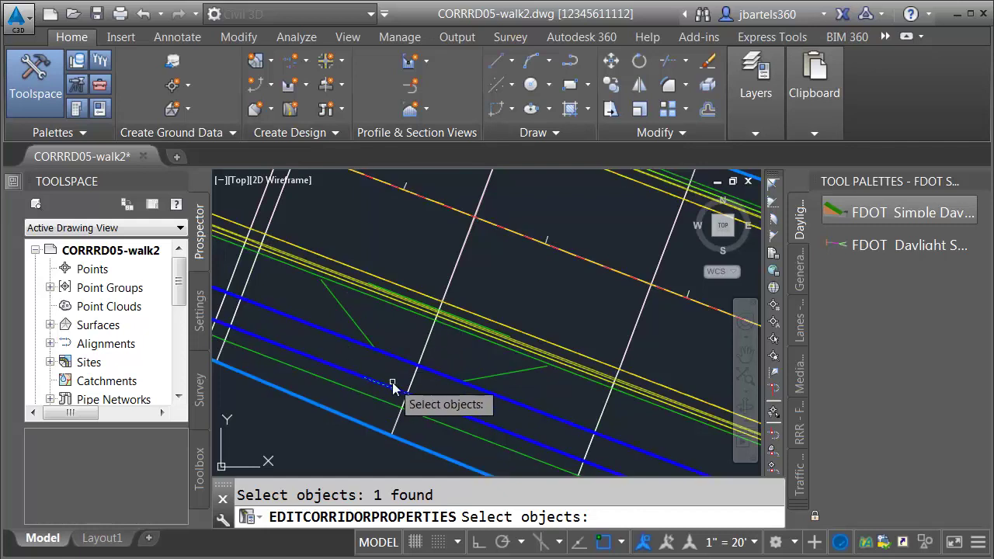
key("Return")
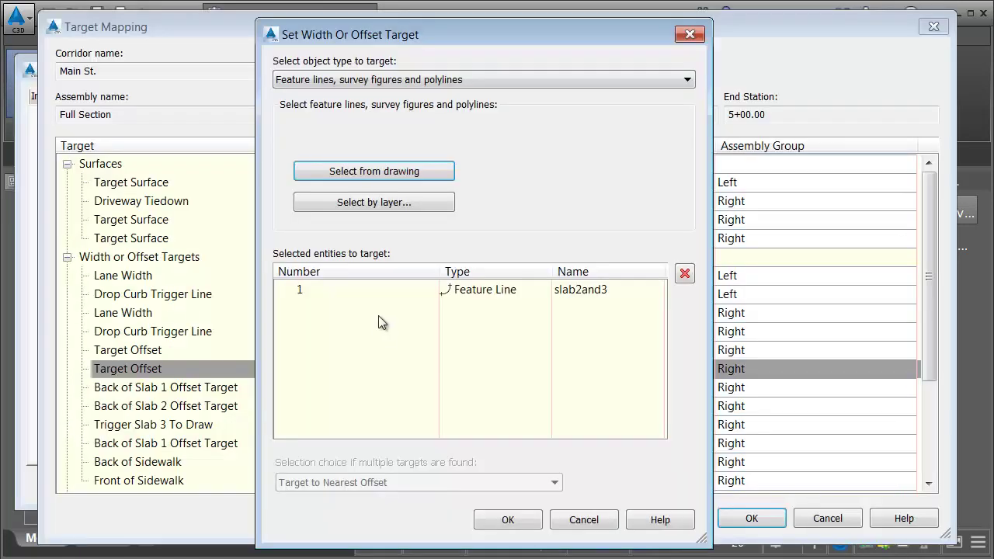
left_click(507, 520)
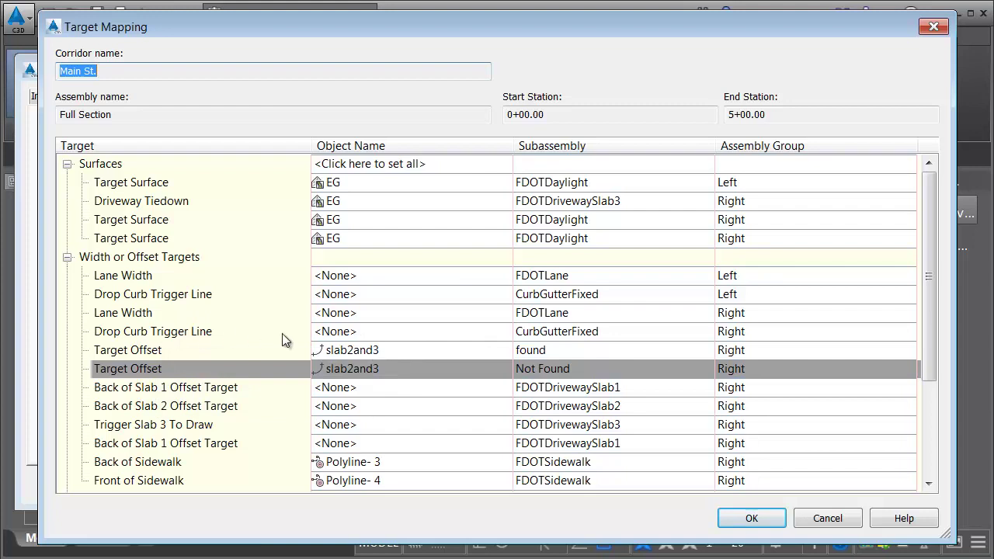
Step: Set the right-group Drop Curb Trigger Line of CurbGutterFixed to the cg-dropzone feature line along the curb
left_click(338, 331)
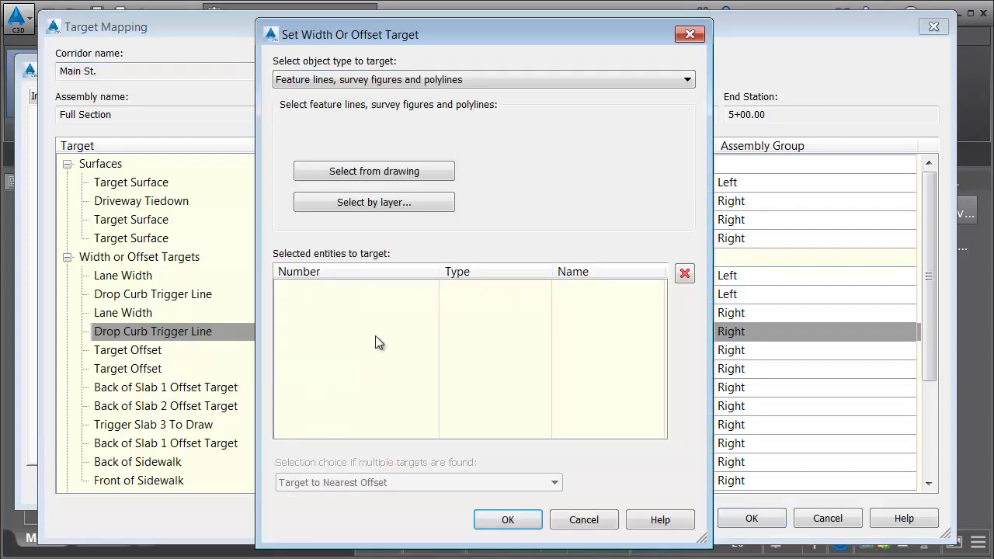
left_click(365, 172)
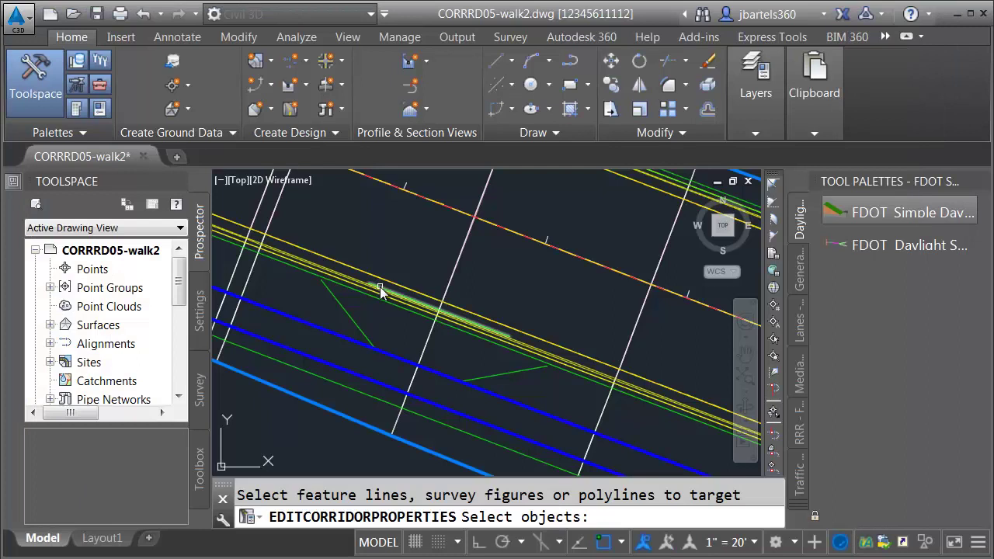
left_click(381, 286)
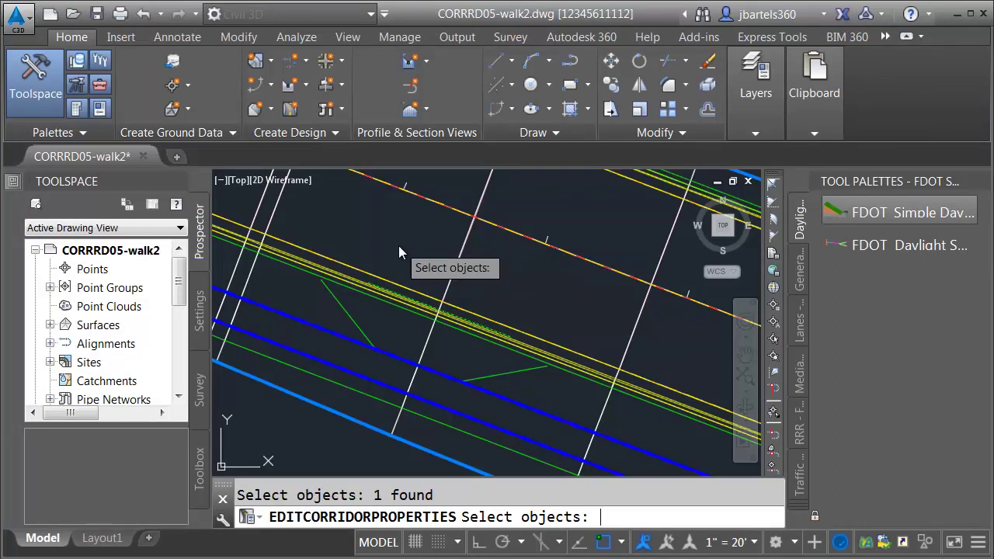
key("Return")
left_click(503, 520)
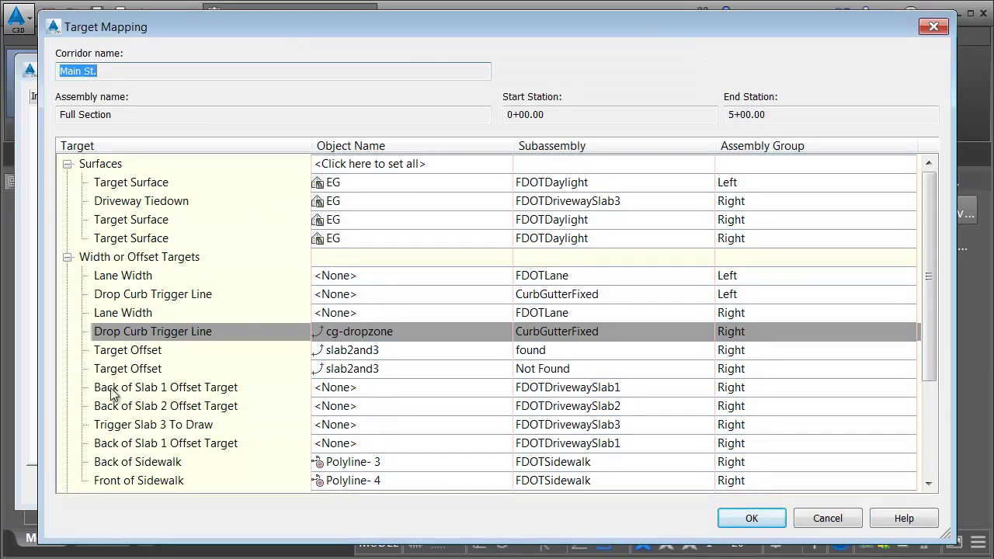
Step: Set the first Back of Slab 1 Offset Target of FDOTDrivewaySlab1 to the slab1 feature line
left_click(332, 387)
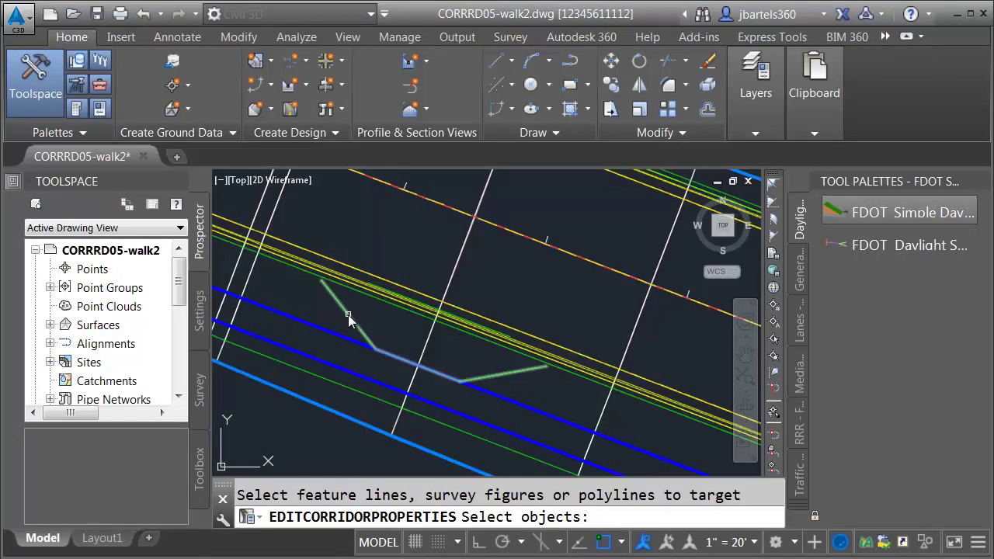
left_click(348, 315)
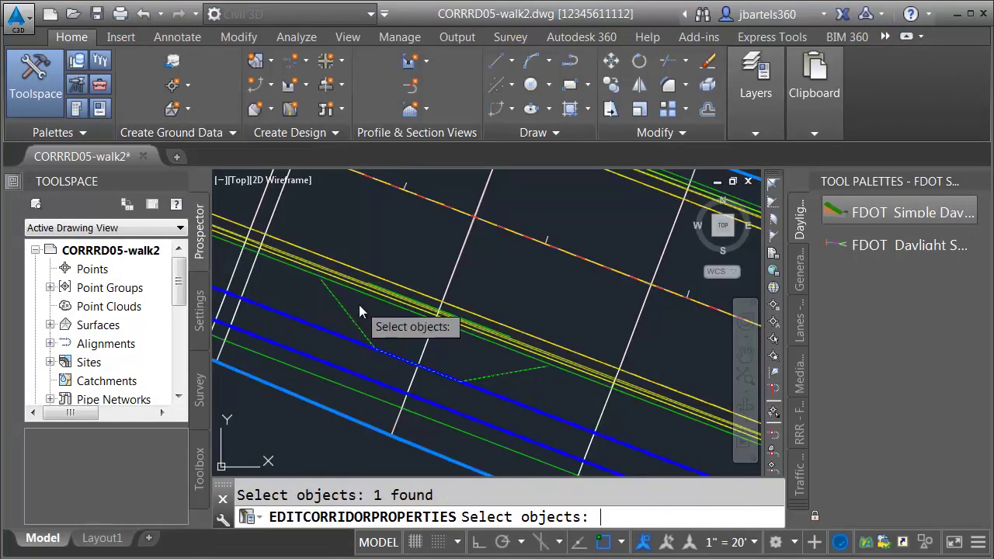
key("Return")
left_click(507, 521)
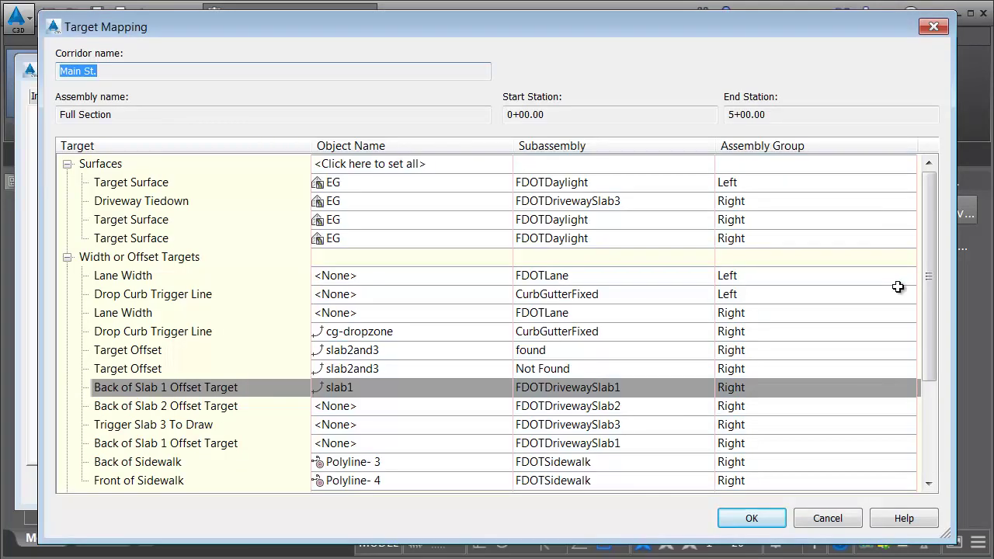
Step: Set the first Back of Slab 1 Elevation Target among the slope or elevation targets to the slab1 feature line
left_click_drag(931, 281, 932, 378)
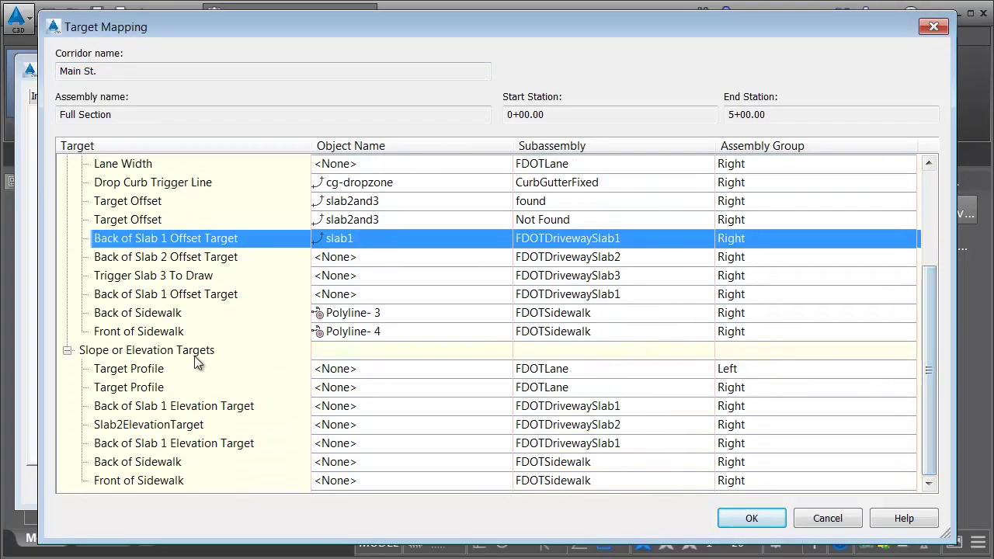
left_click(324, 405)
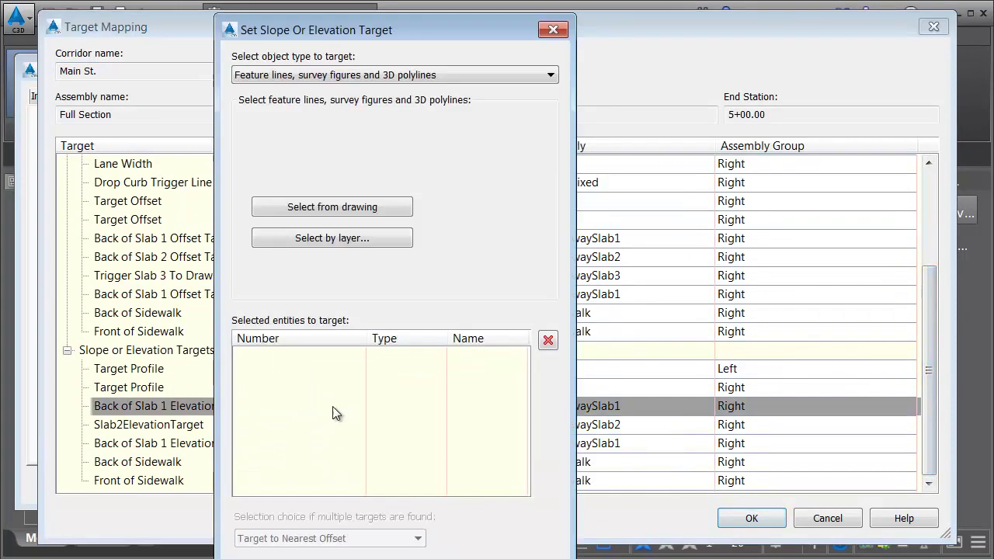
left_click(308, 208)
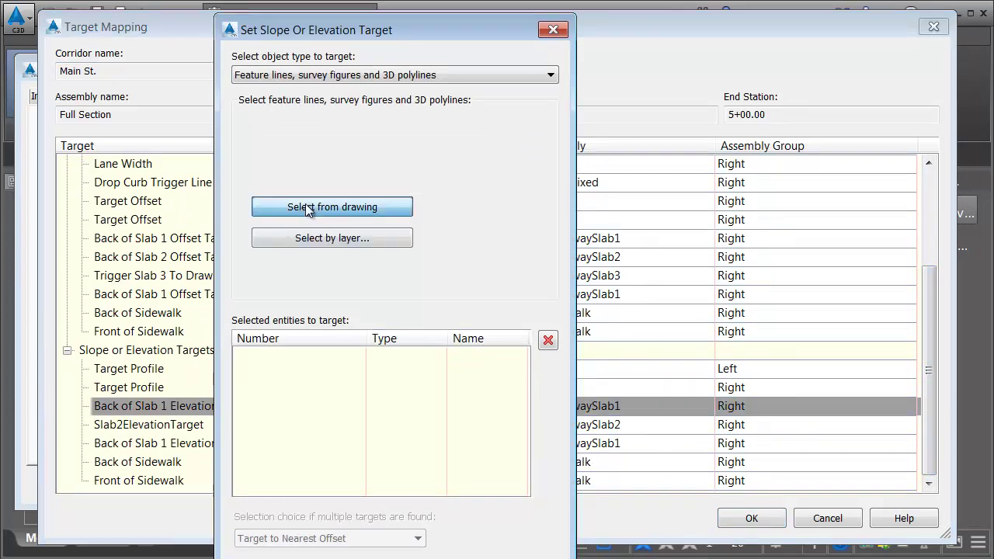
left_click(342, 309)
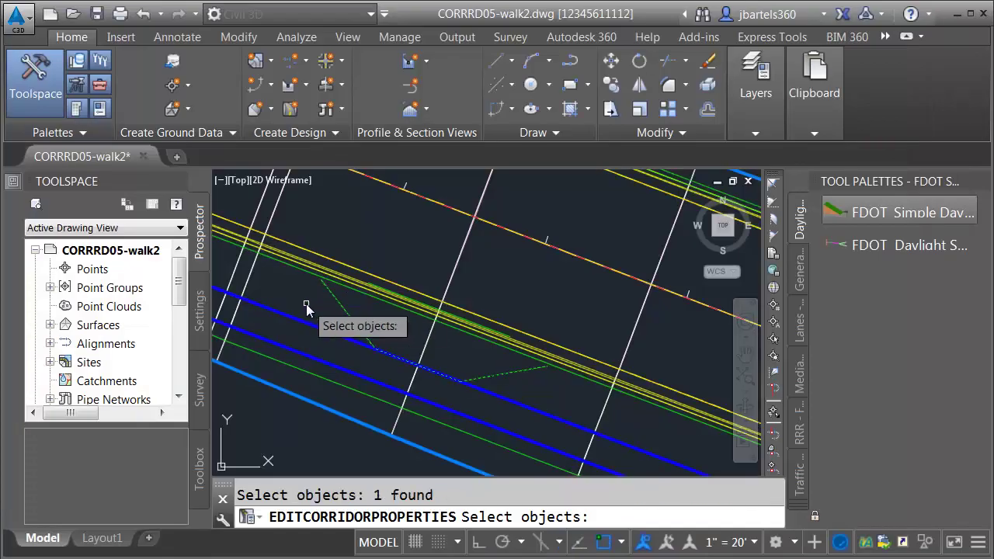
key("Return")
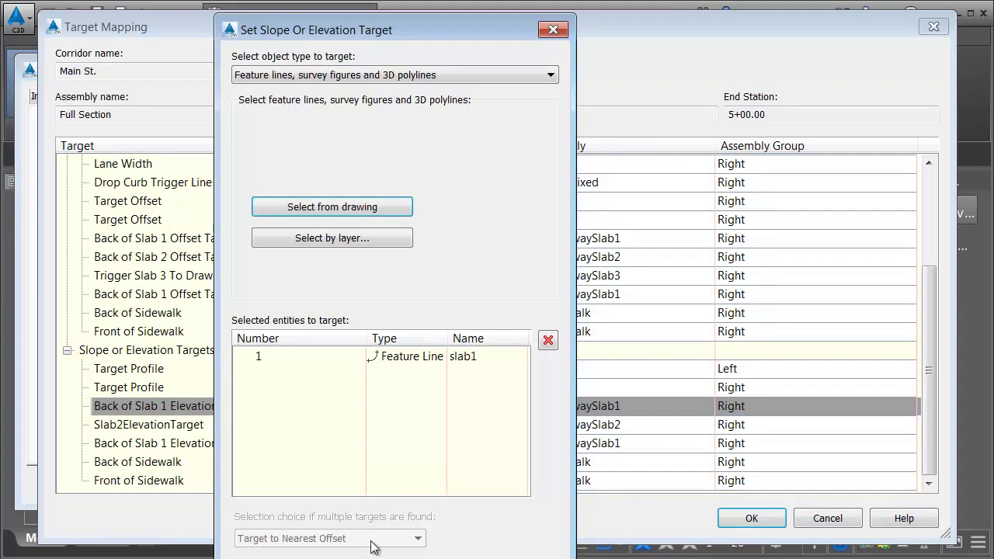
key("Return")
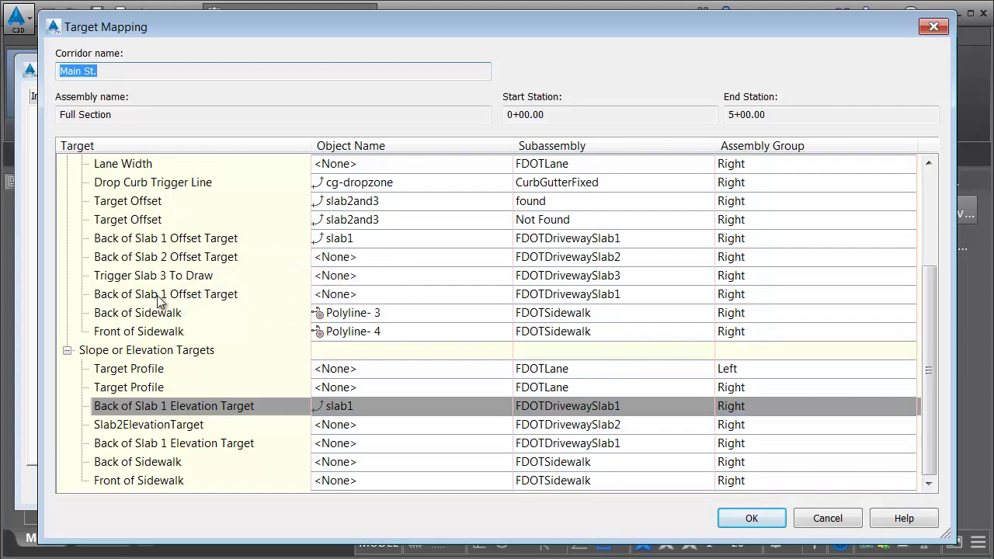
Step: Set the second Back of Slab 1 Offset Target, listed after Trigger Slab 3 To Draw, to the slab1 feature line
left_click(328, 294)
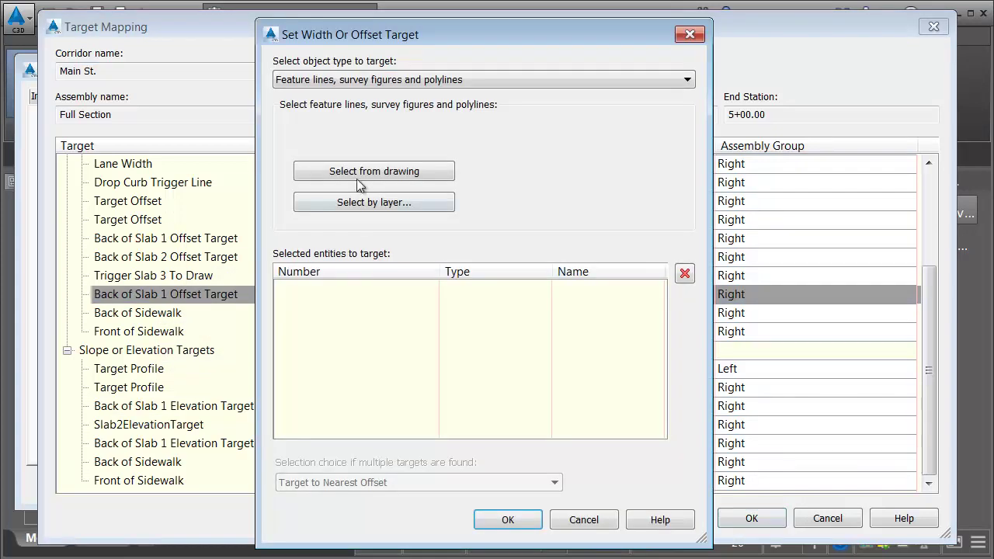
left_click(363, 172)
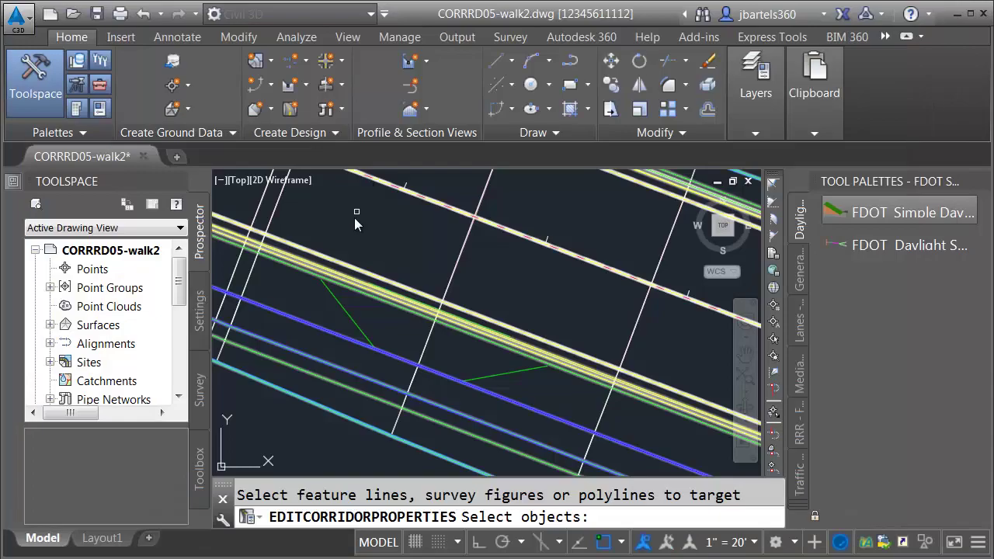
left_click(344, 306)
key("Return")
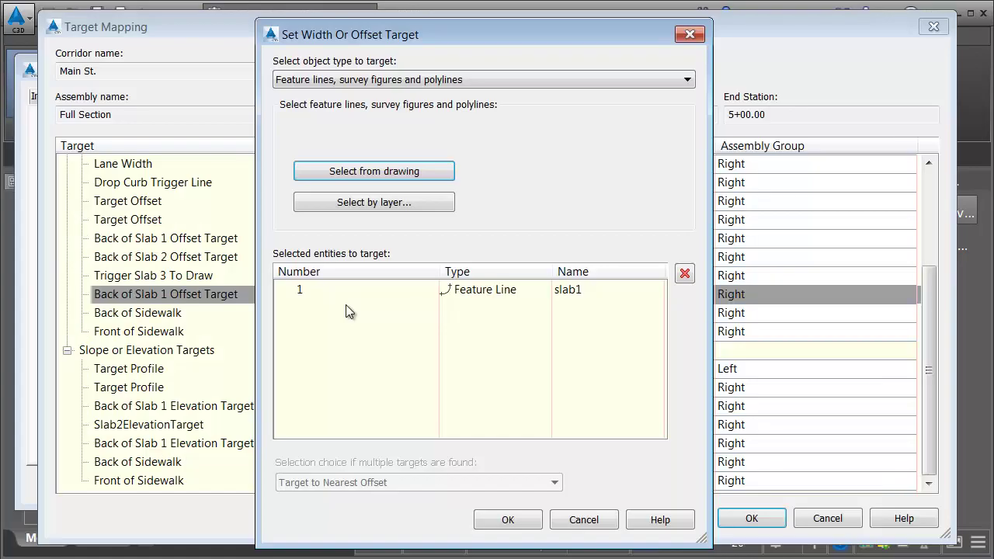
left_click(494, 525)
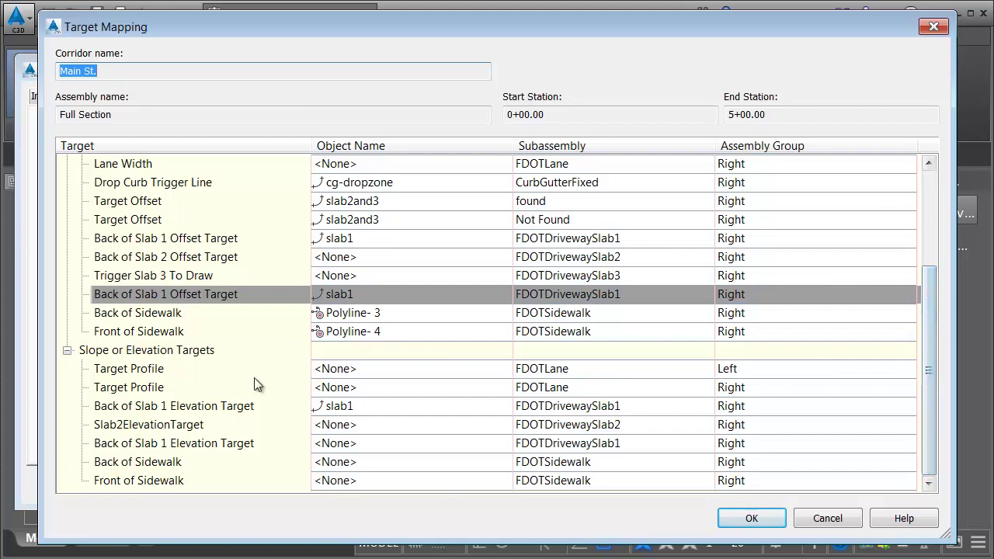
Step: Set the second Back of Slab 1 Elevation Target, listed after Slab2ElevationTarget, to the slab1 feature line
left_click(332, 447)
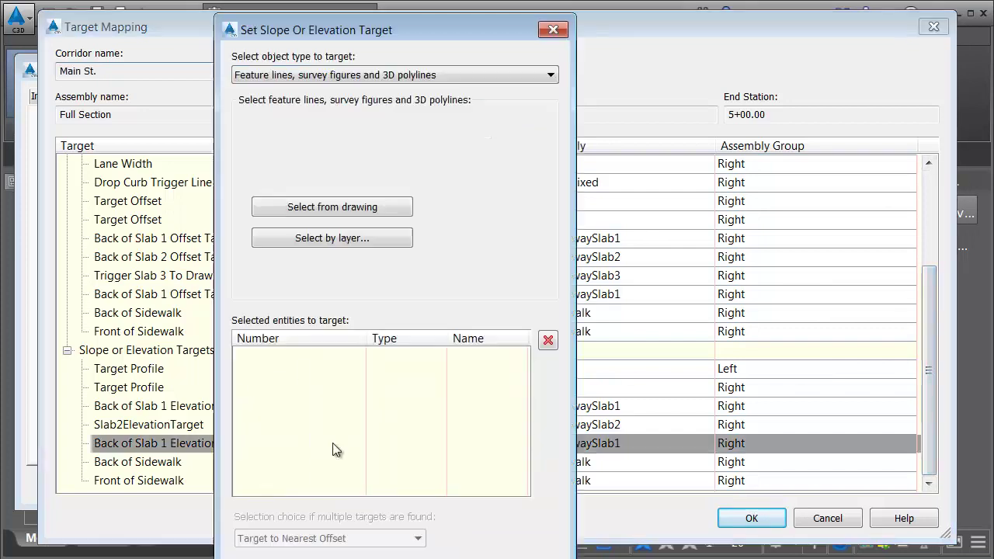
left_click(329, 207)
left_click(335, 302)
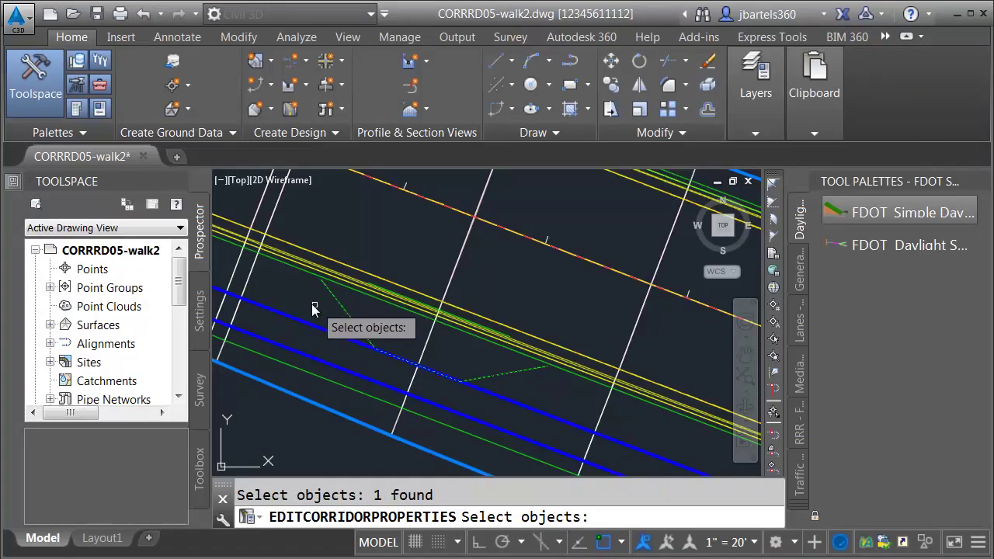
key("Return")
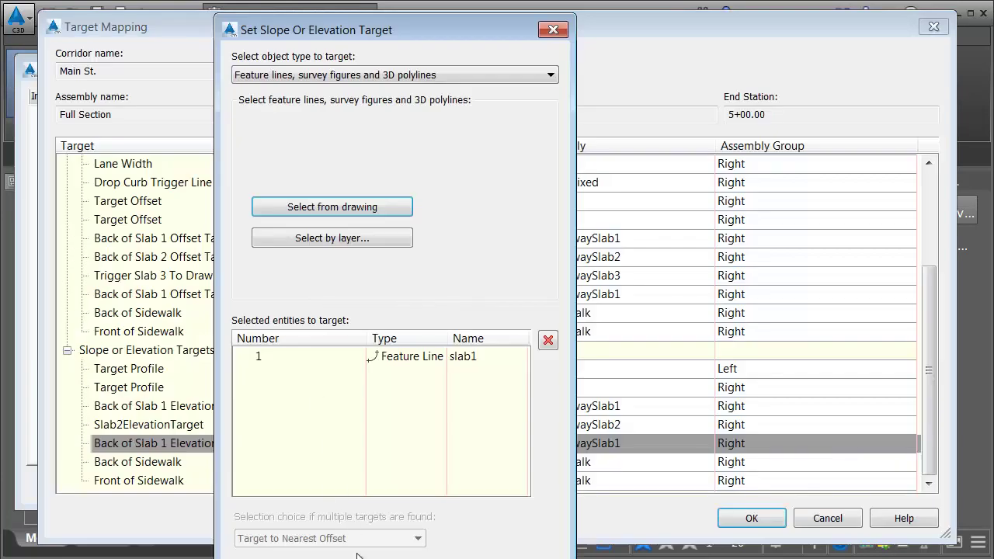
key("Return")
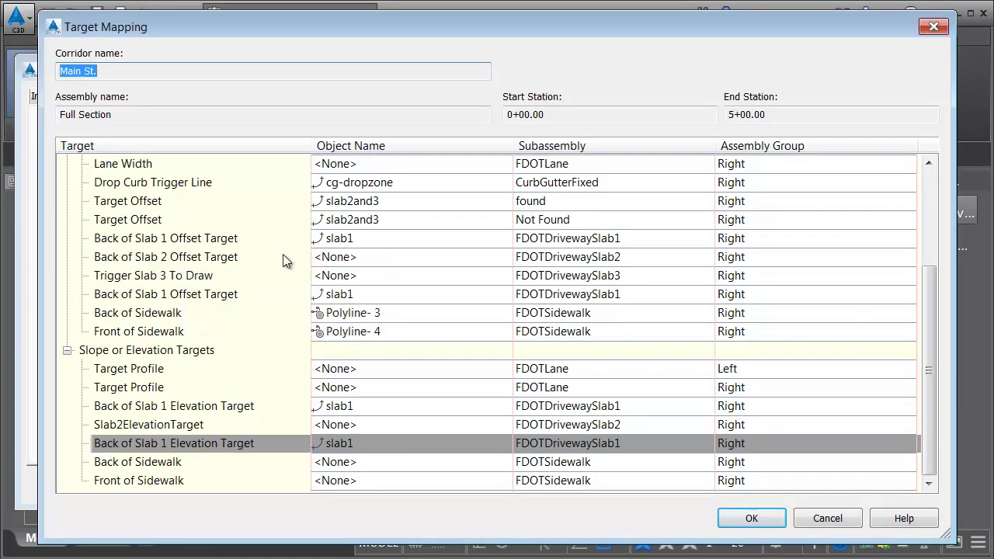
Step: Set the Back of Slab 2 Offset Target of FDOTDrivewaySlab2 to the slab2and3 feature line
left_click(332, 257)
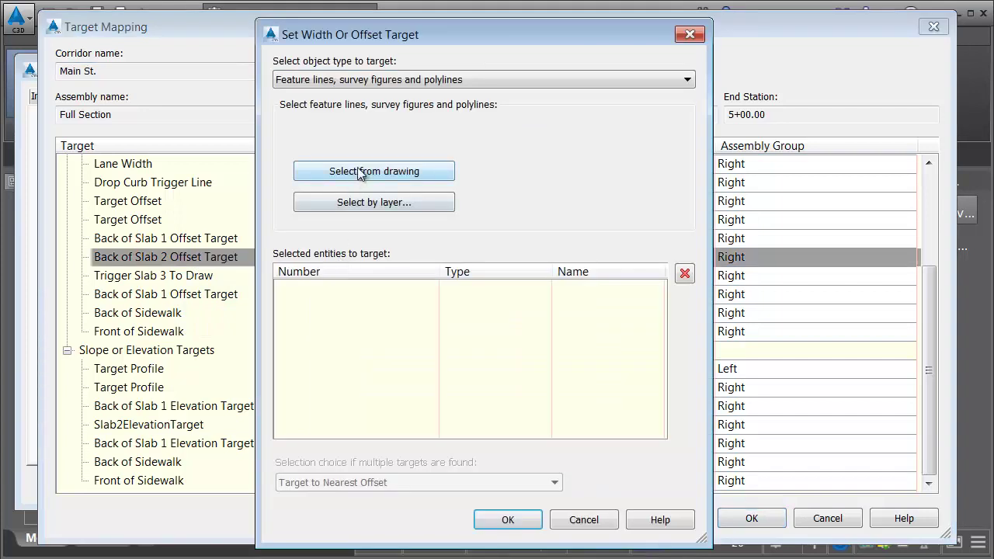
left_click(360, 172)
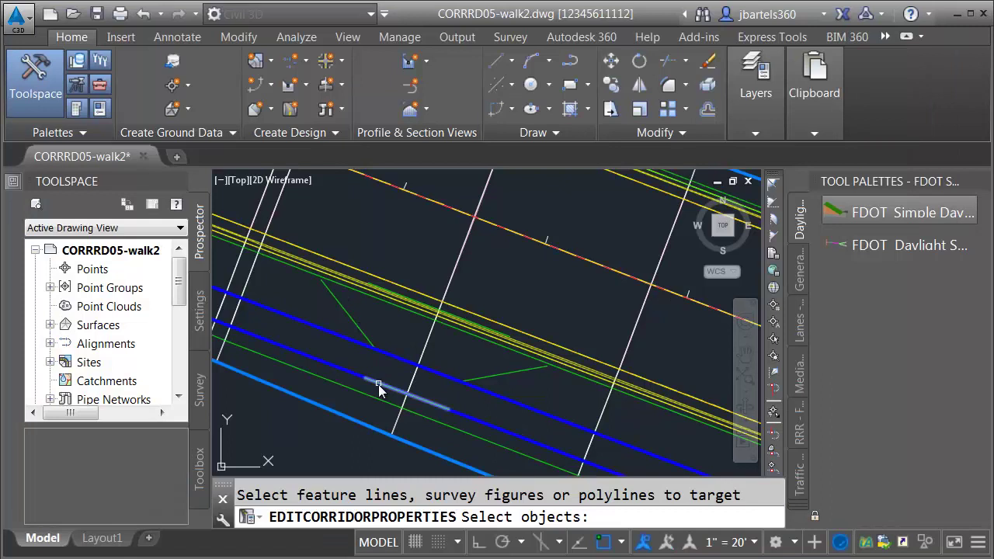
left_click(433, 401)
key("Return")
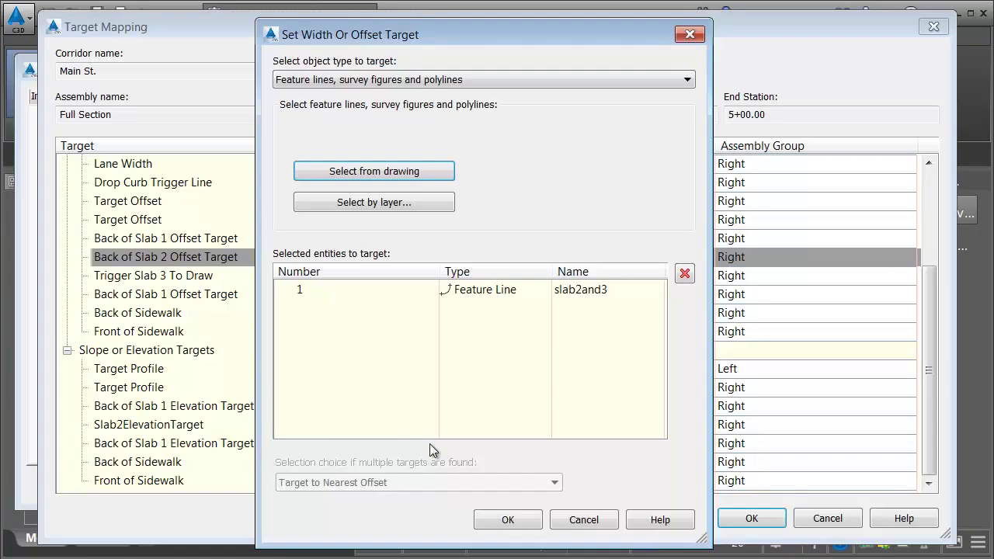
left_click(508, 520)
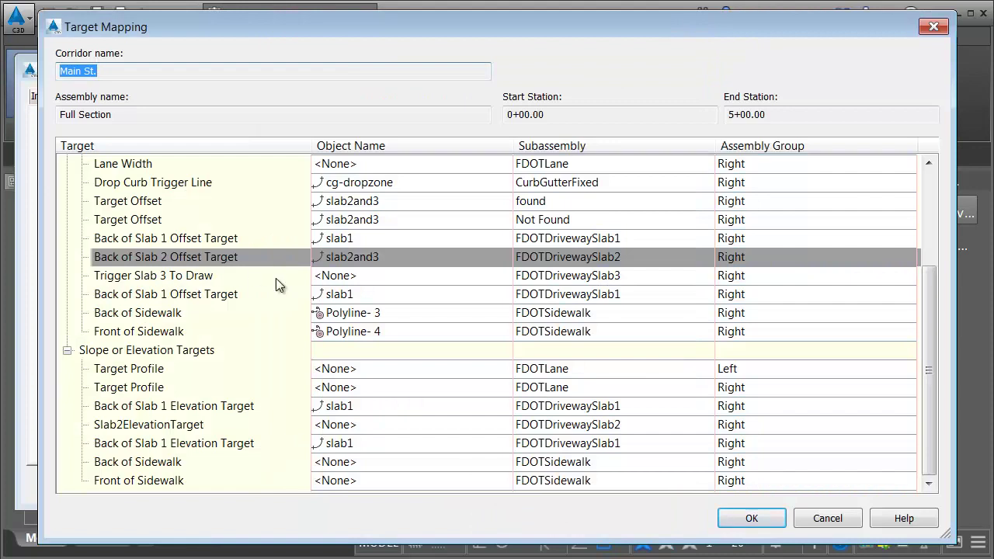
Step: Set the Trigger Slab 3 To Draw target to the slab2and3 feature line and accept the target mapping
left_click(330, 276)
left_click(352, 171)
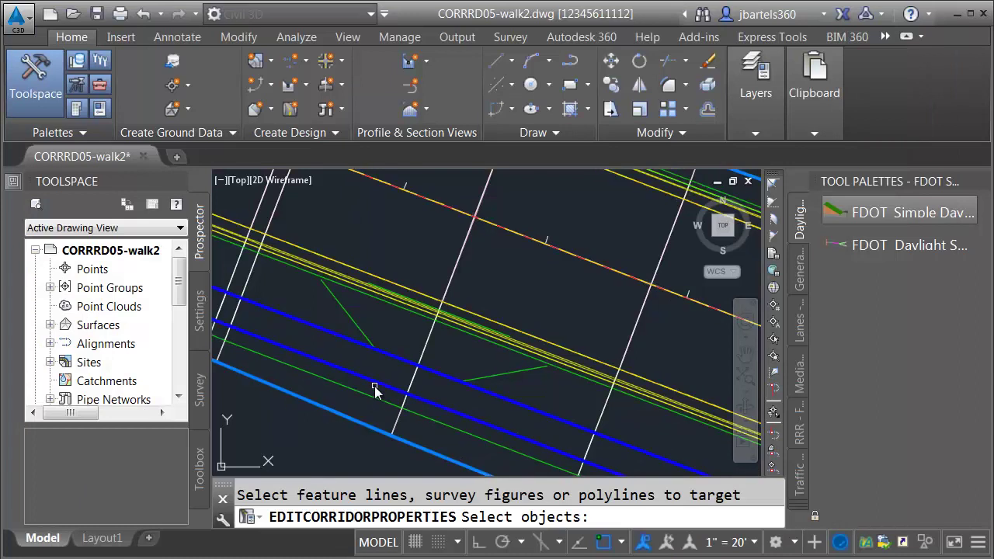
left_click(378, 383)
key("Return")
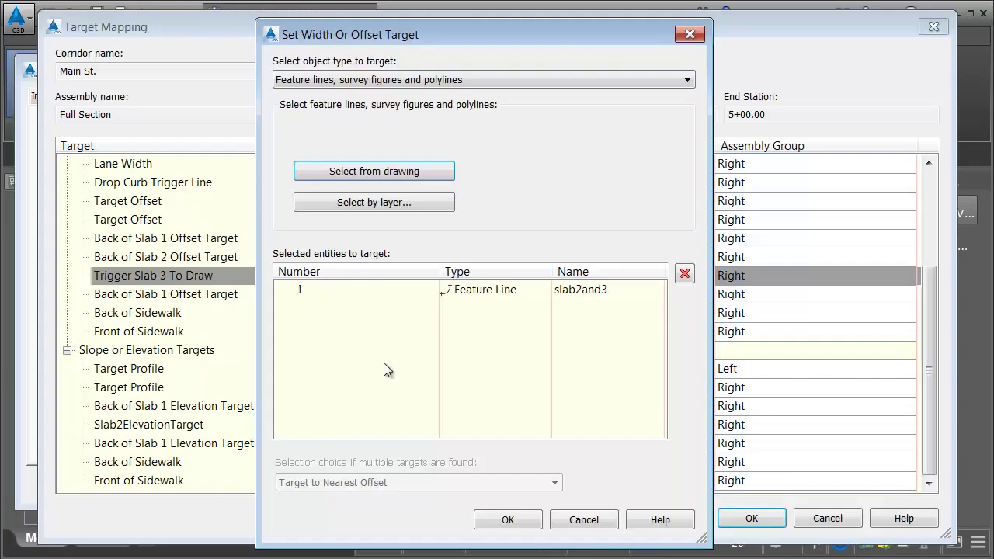
left_click(509, 519)
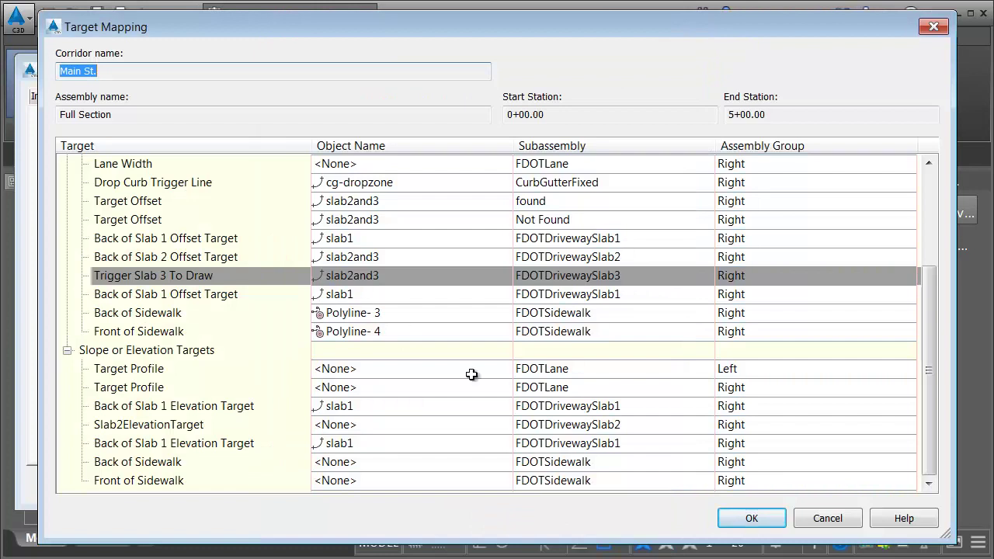
left_click(750, 518)
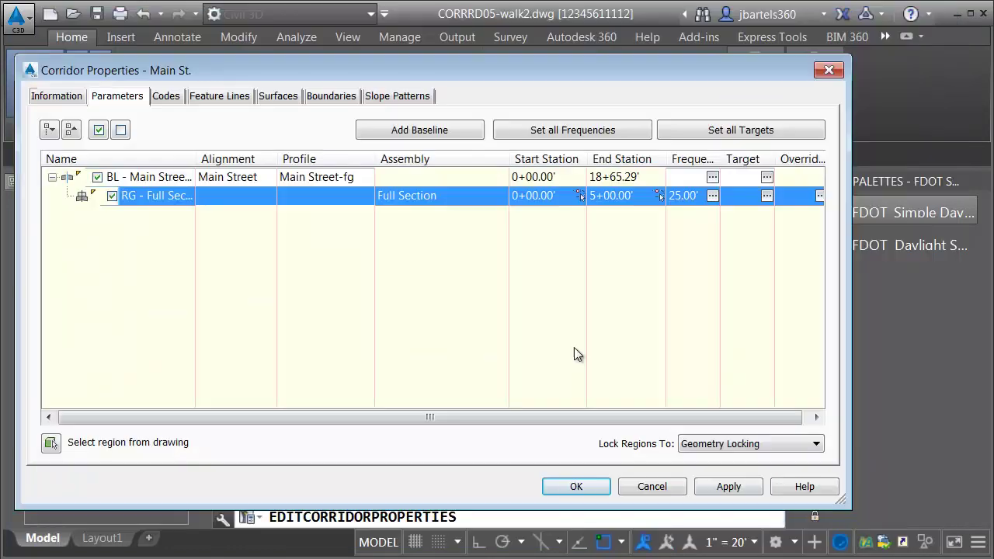
Step: In the Full Section region's frequency settings, set Adjacent to offset target start/end to No
left_click(712, 195)
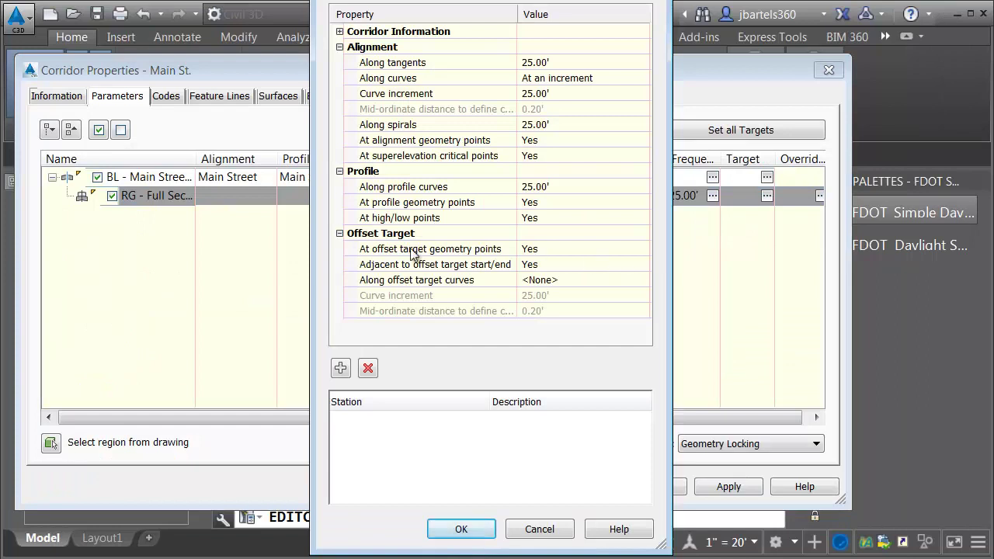
left_click(532, 265)
left_click(533, 288)
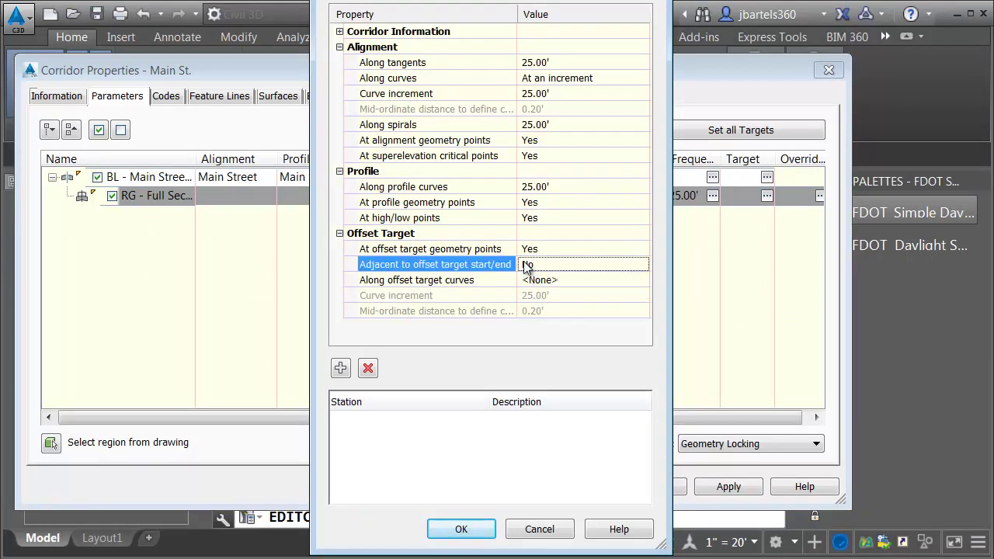
Step: Add two extra region stations at the driveway feature line's inner corners, 2+44.00 and 2+56.00
left_click(340, 369)
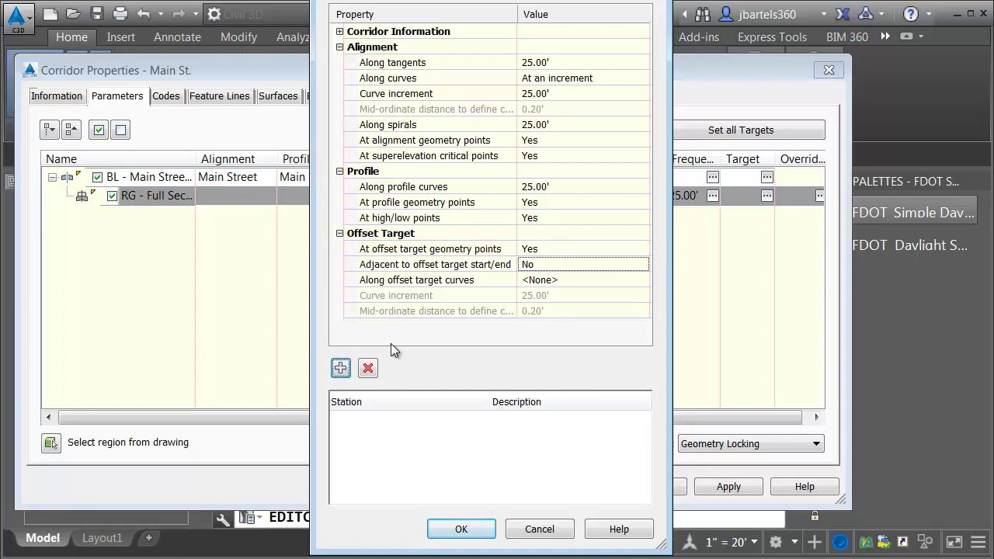
scroll(381, 342, "up", 3)
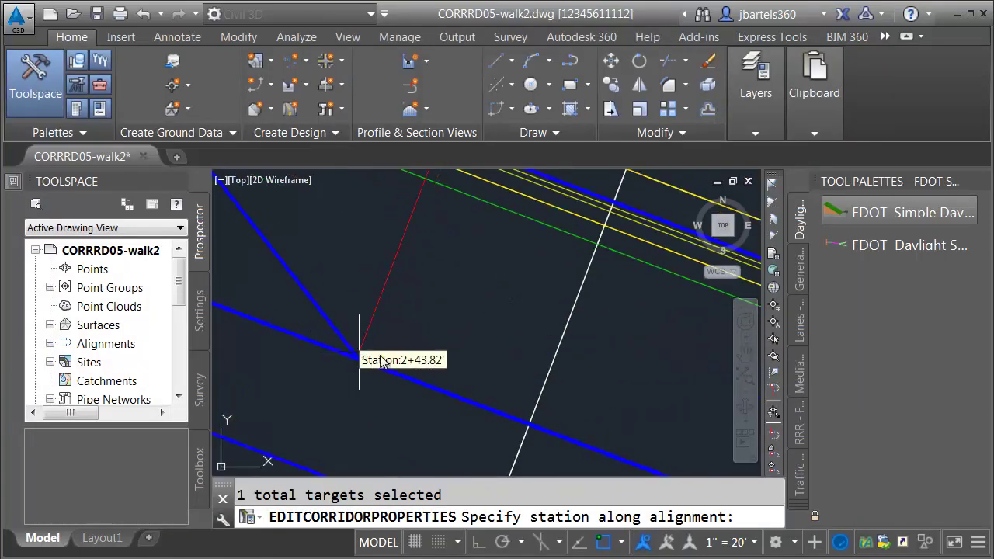
left_click(348, 332)
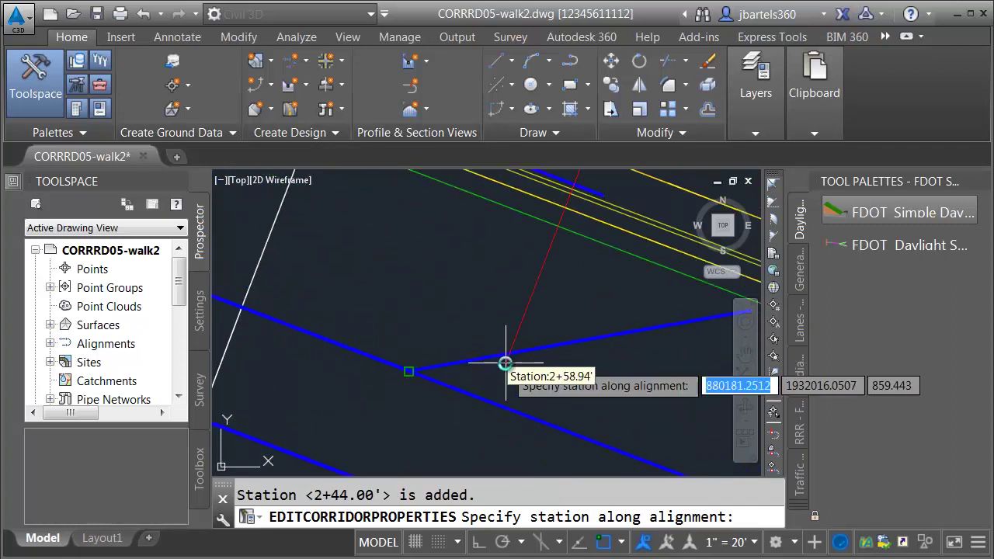
left_click(475, 358)
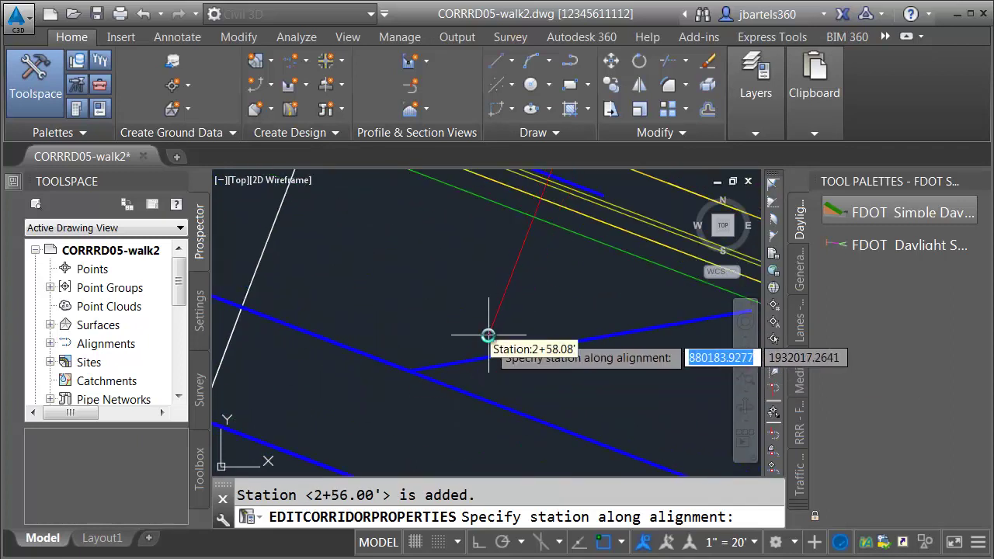
key("Return")
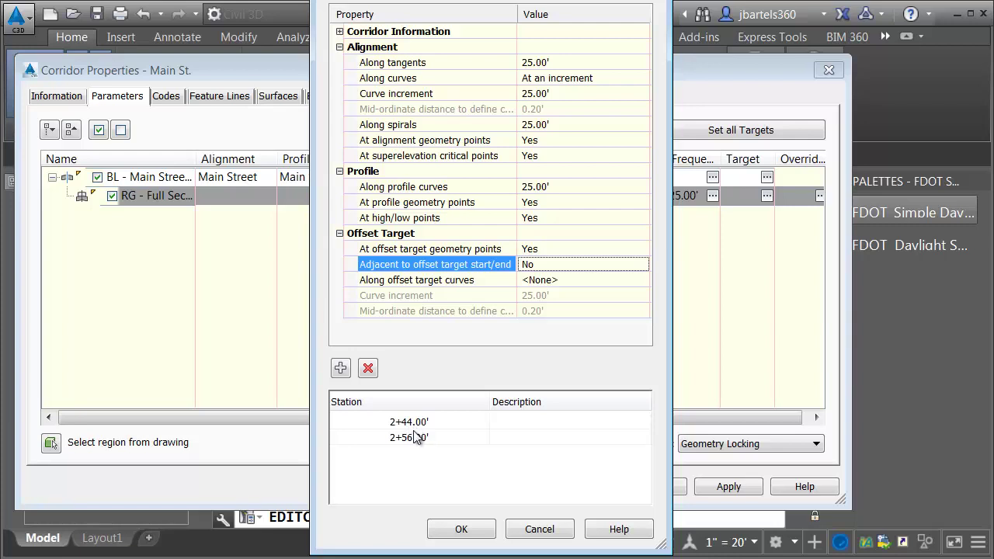
Step: Change the two added stations to 2+43.99 and 2+56.01, then accept the corridor properties and rebuild the corridor
double_click(418, 423)
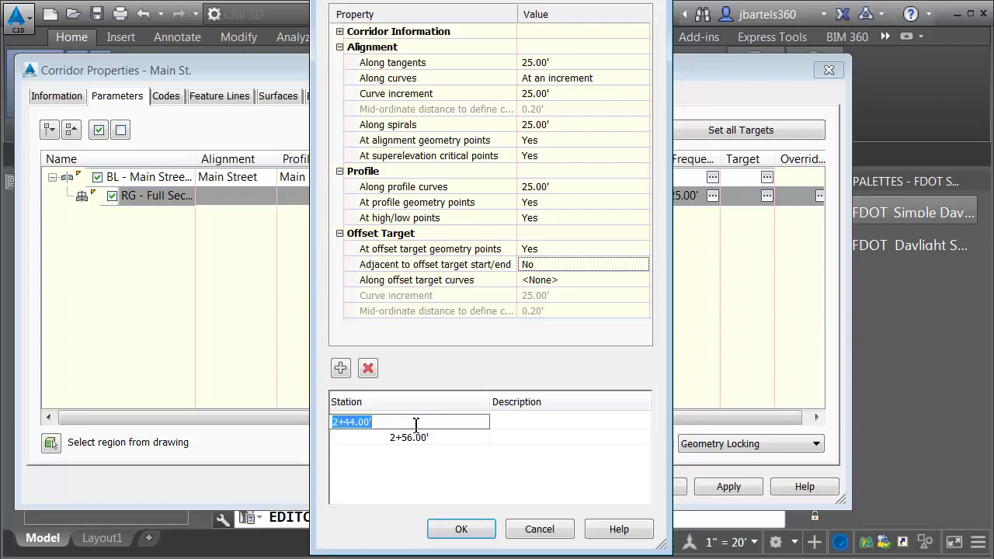
left_click_drag(350, 424, 357, 424)
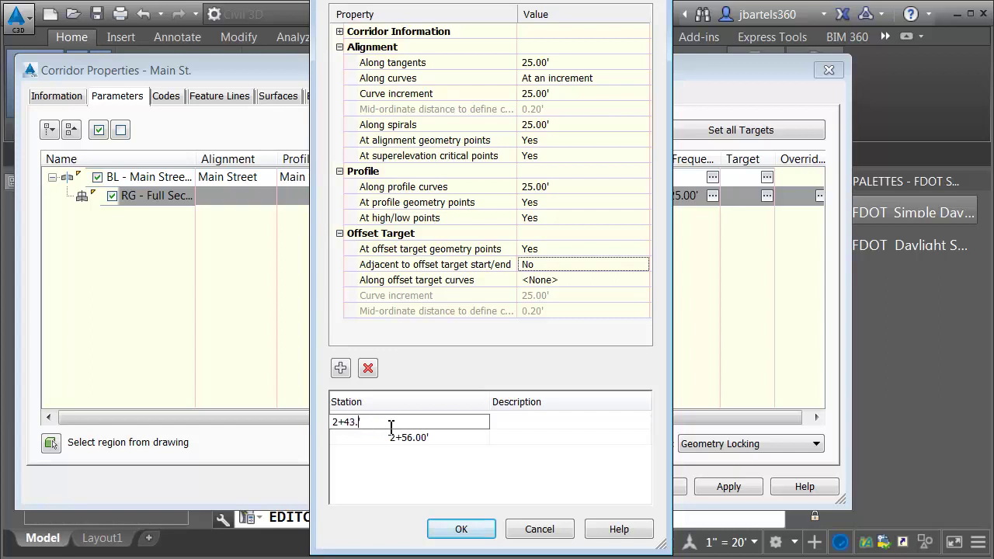
left_click(422, 439)
left_click(423, 439)
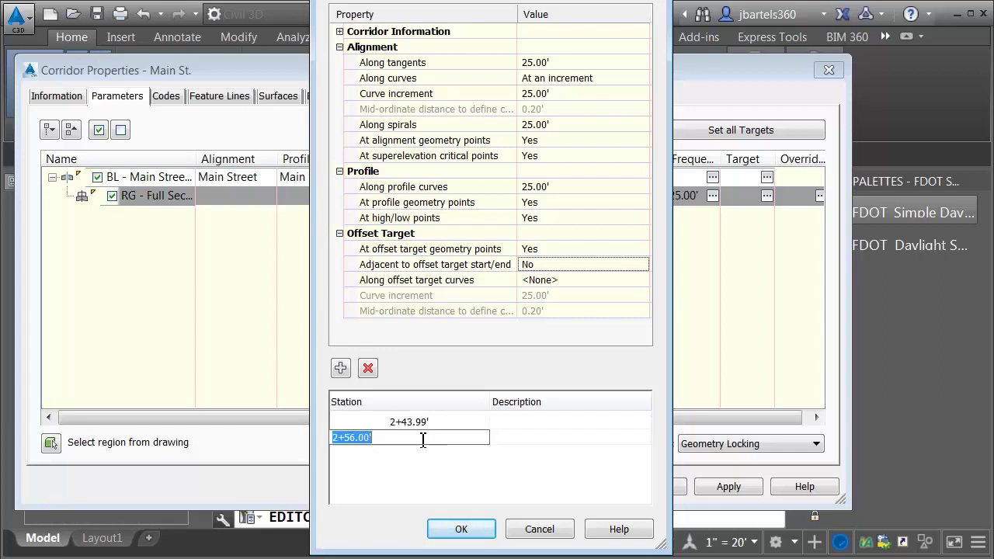
left_click_drag(366, 438, 372, 439)
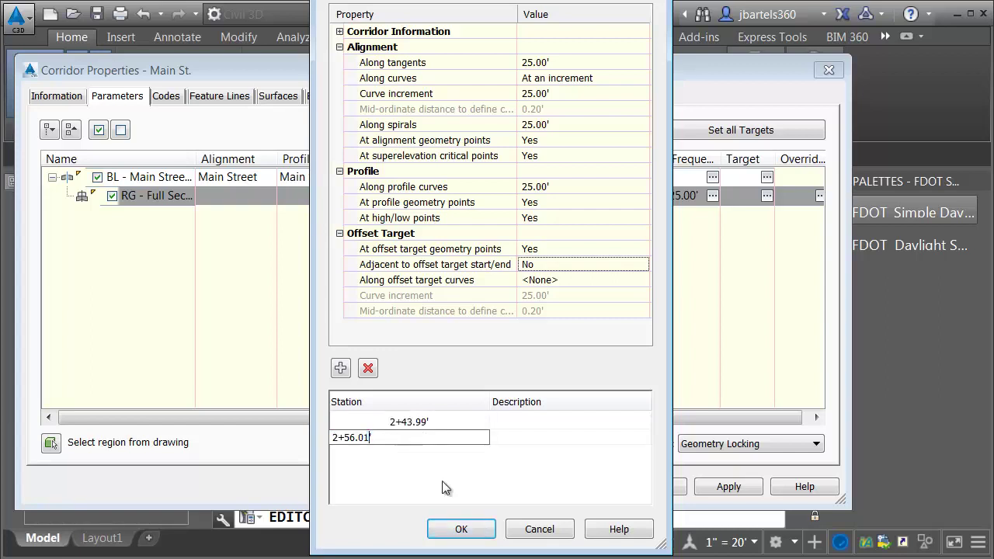
left_click(456, 528)
left_click(573, 486)
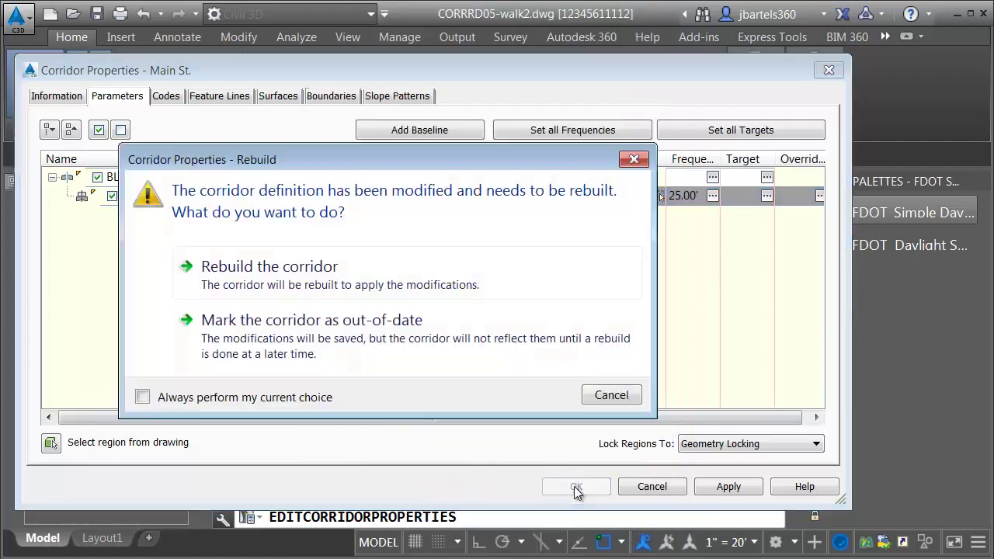
left_click(398, 345)
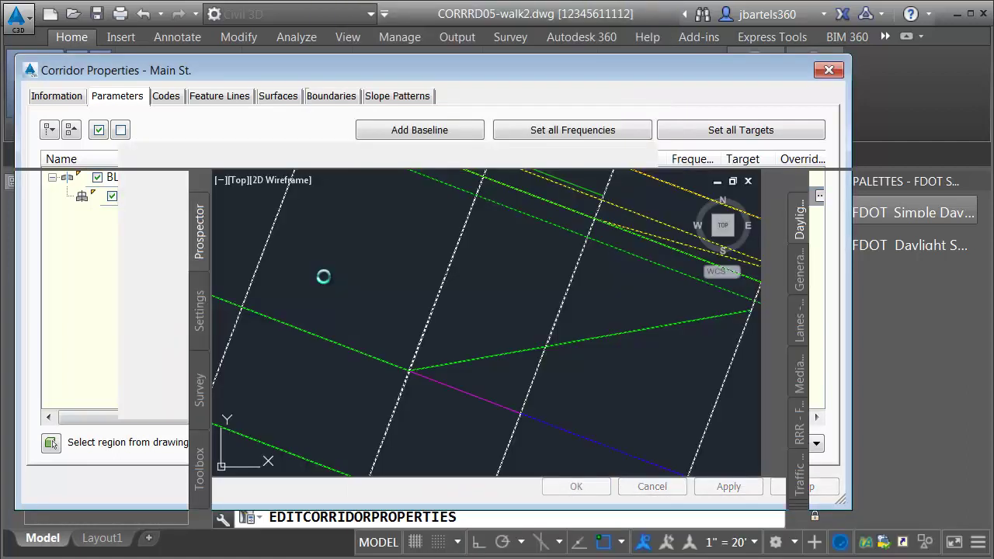
Step: Open the corridor in the Section Editor and zoom the section view to an offset and elevation, with the driveway shown in plan
scroll(466, 361, "down", 3)
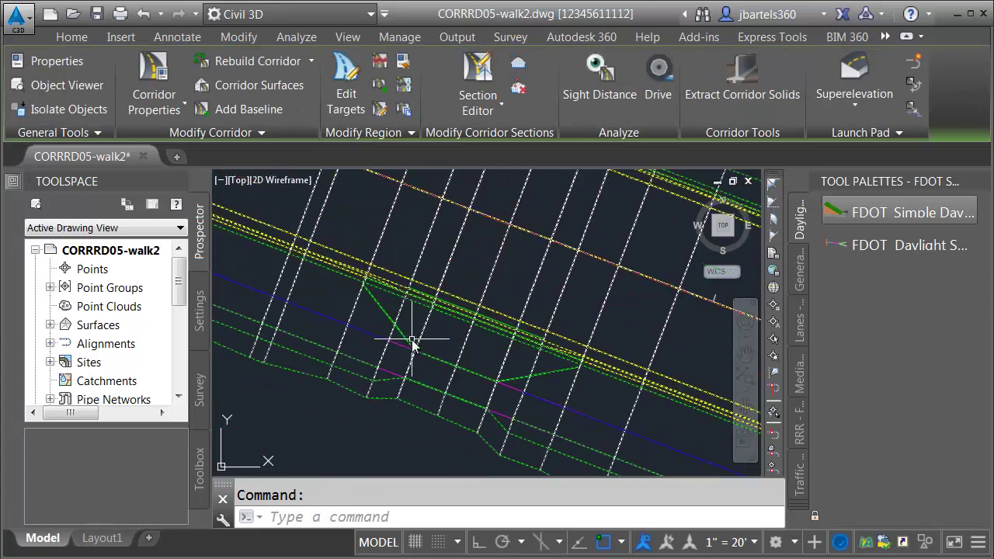
scroll(435, 351, "up", 3)
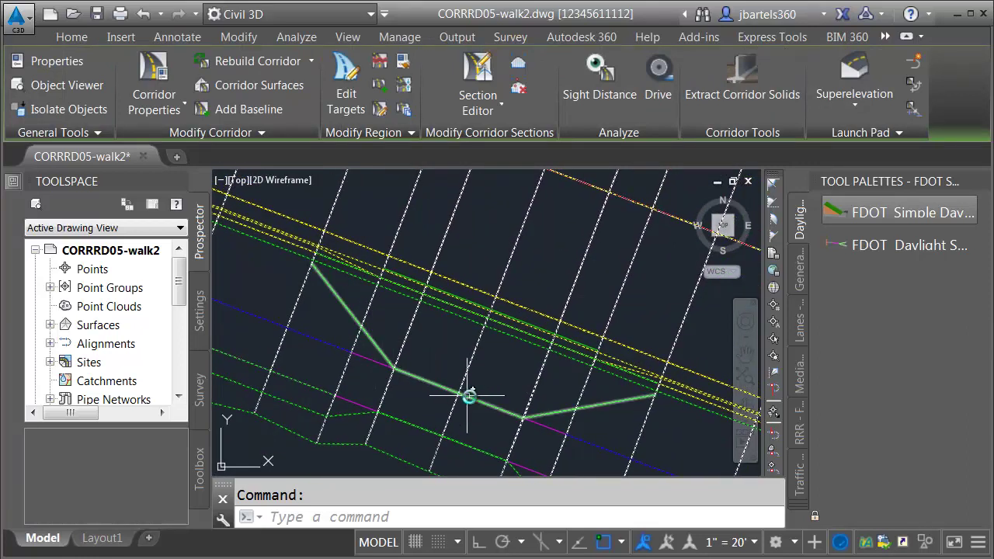
middle_click_drag(443, 378, 517, 421)
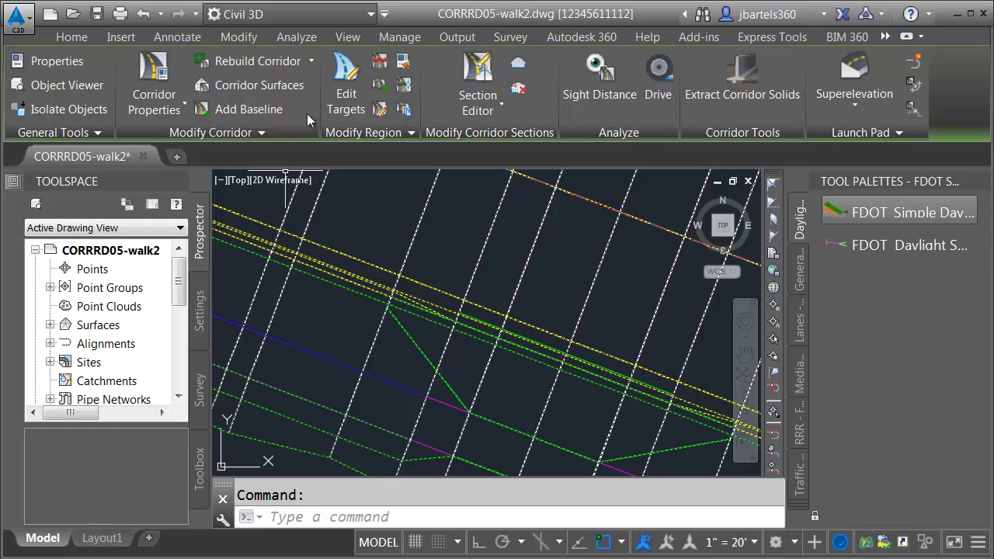
left_click(478, 77)
left_click(500, 360)
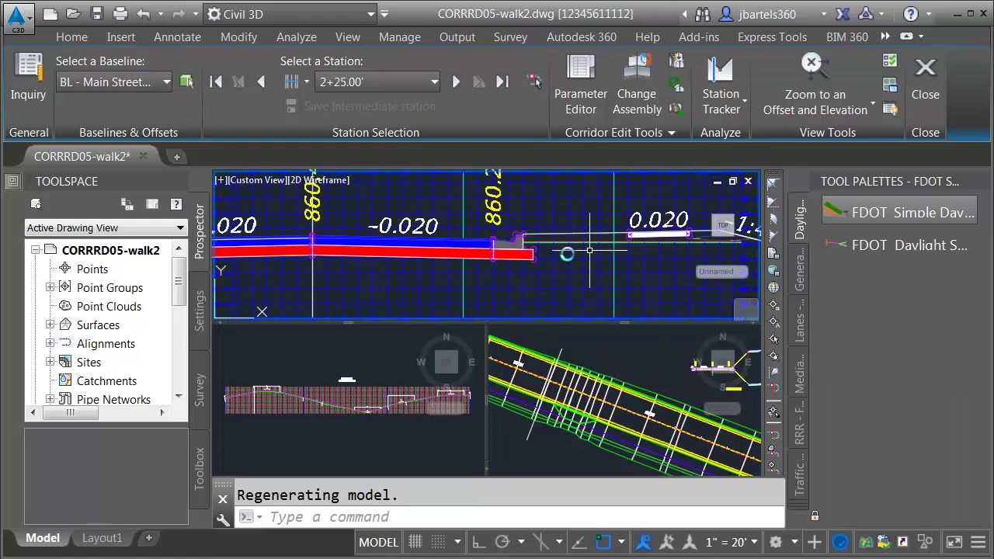
left_click(813, 67)
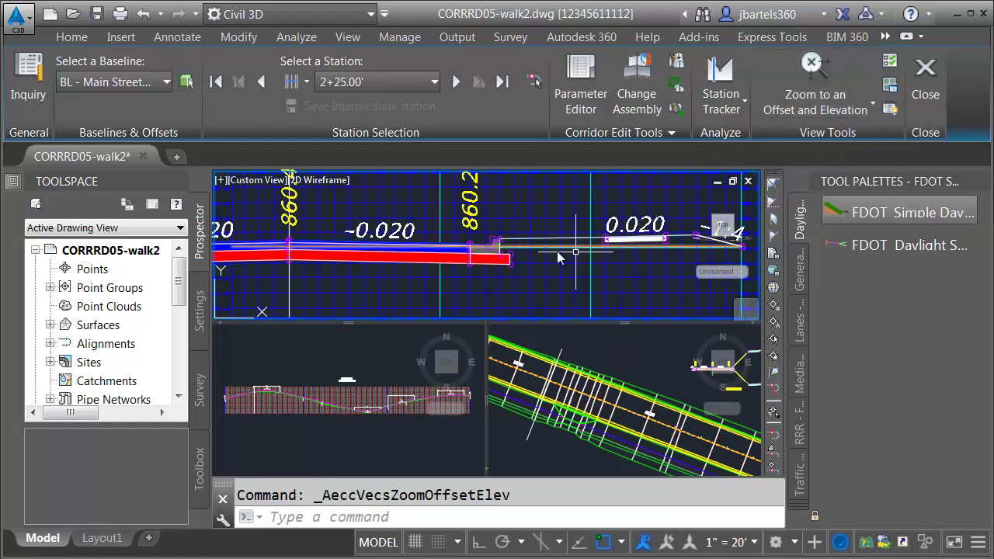
left_click(549, 420)
scroll(549, 420, "up", 4)
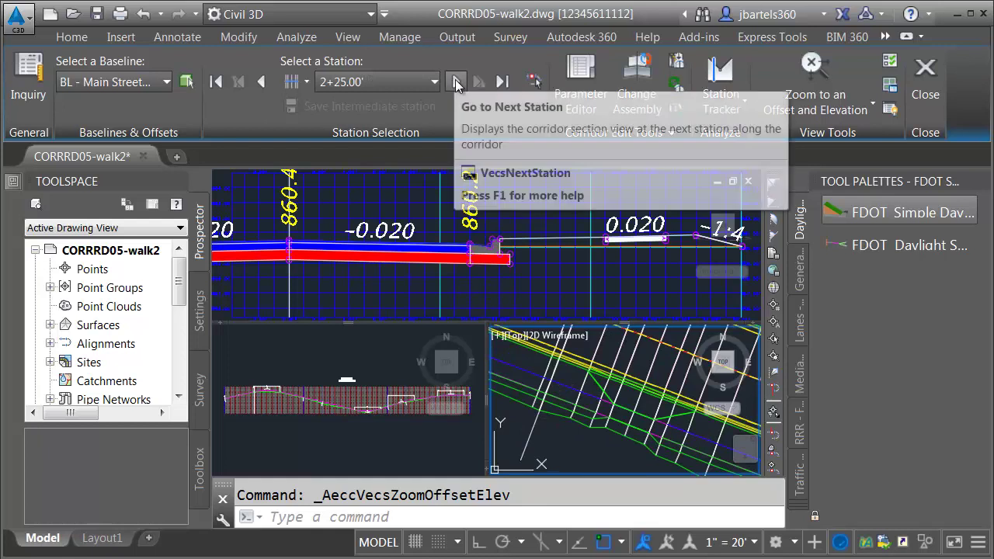
Step: Advance the section view to station 2+34.00 and examine the top back of curb up close
left_click(456, 82)
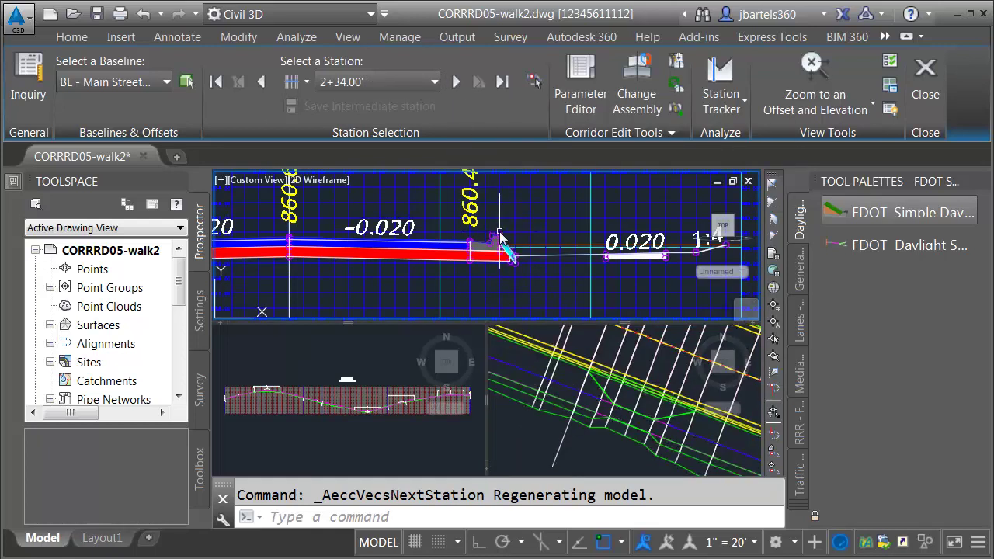
scroll(504, 233, "up", 5)
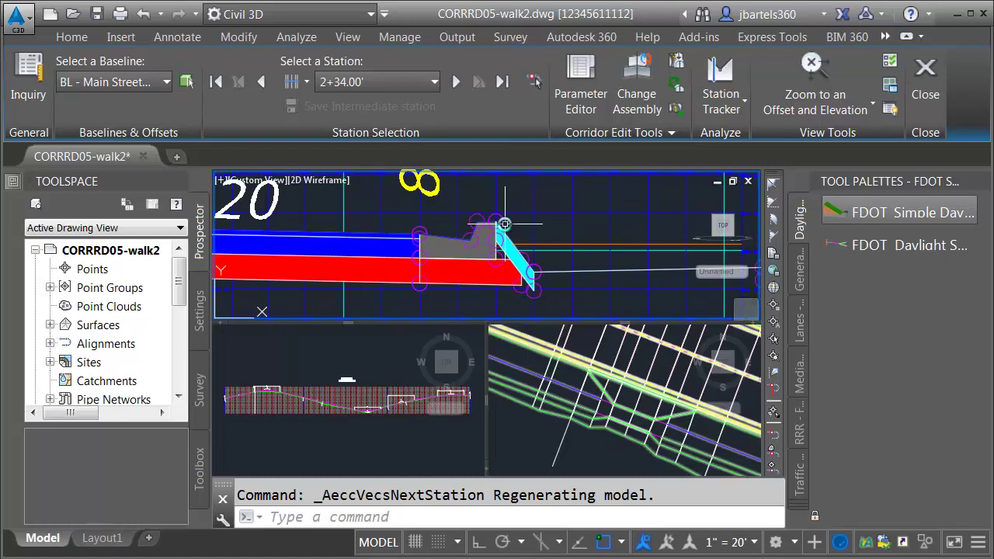
scroll(494, 225, "up", 4)
mouse_move(463, 204)
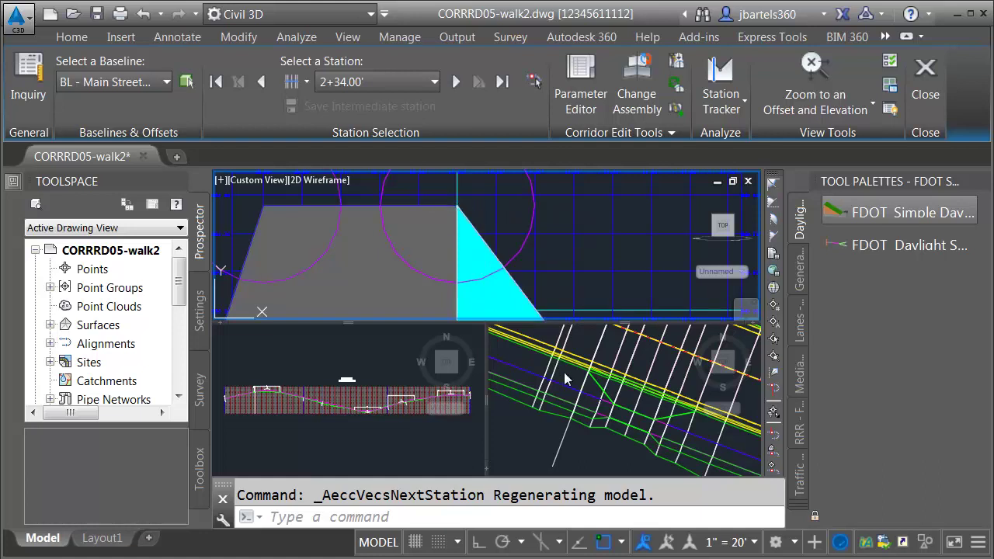
Step: Open the Elevation Editor for the trapezoidal driveway feature line behind the curb
left_click(588, 399)
left_click(589, 392)
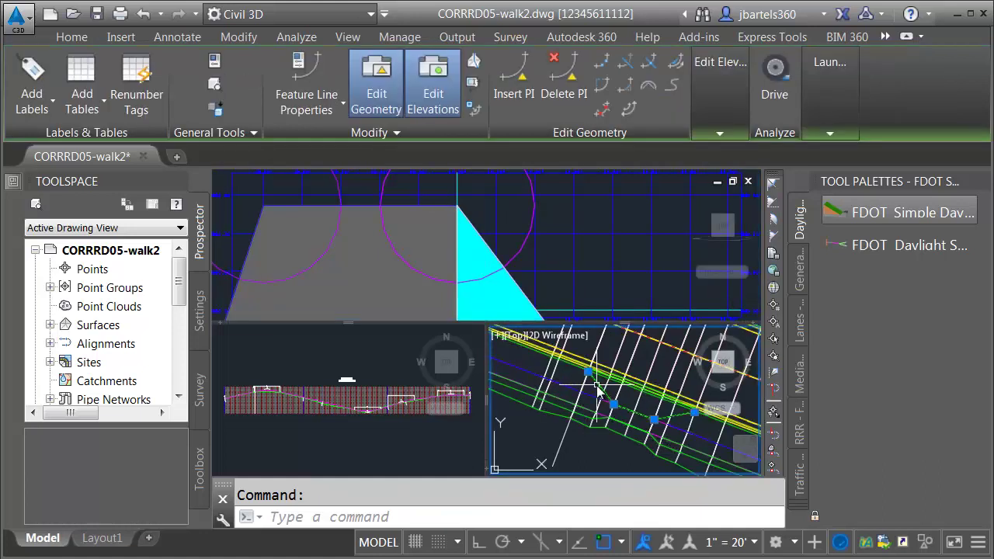
left_click(720, 133)
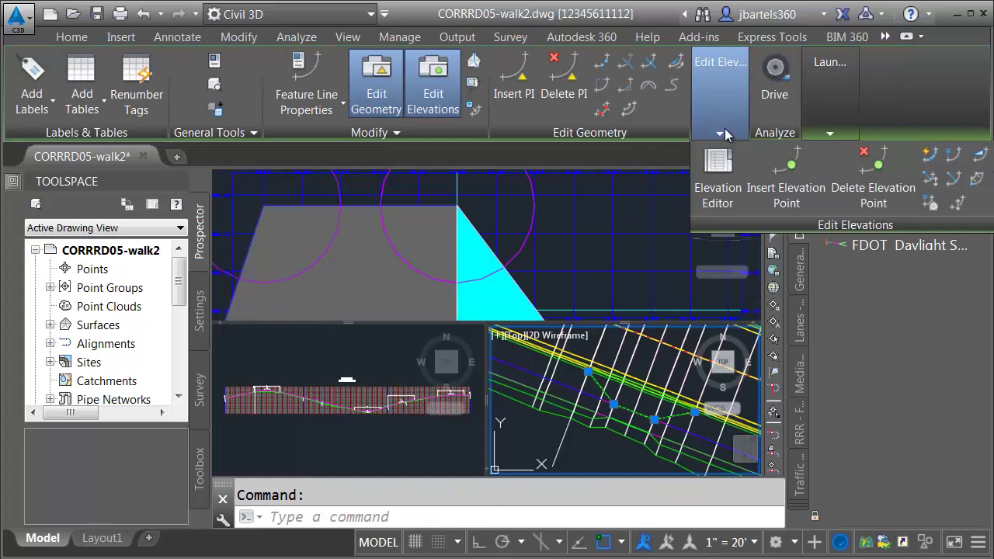
left_click(718, 163)
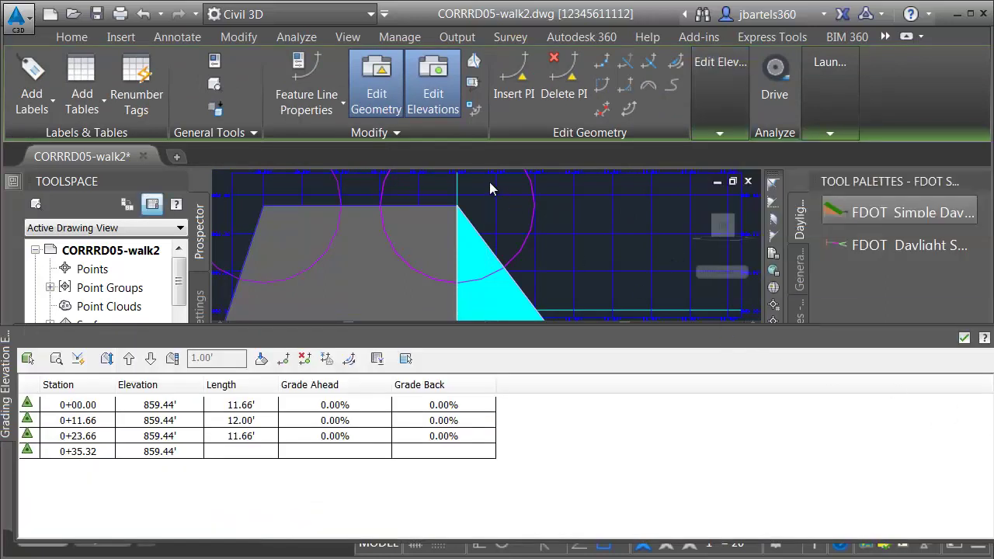
Step: Set the driveway feature line's elevation at station 0+00.00 to 860.78
left_click(472, 212)
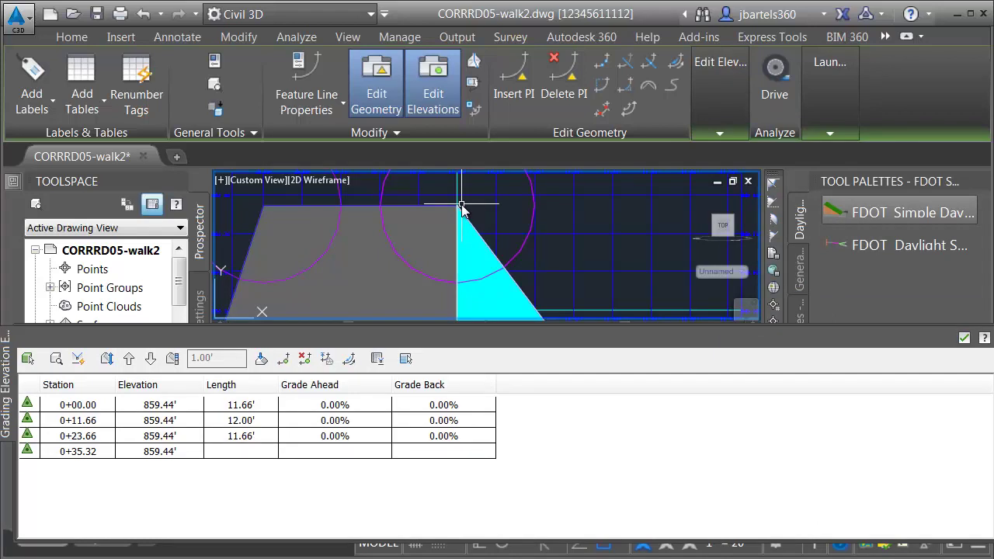
left_click(161, 407)
left_click(160, 407)
type("860.78")
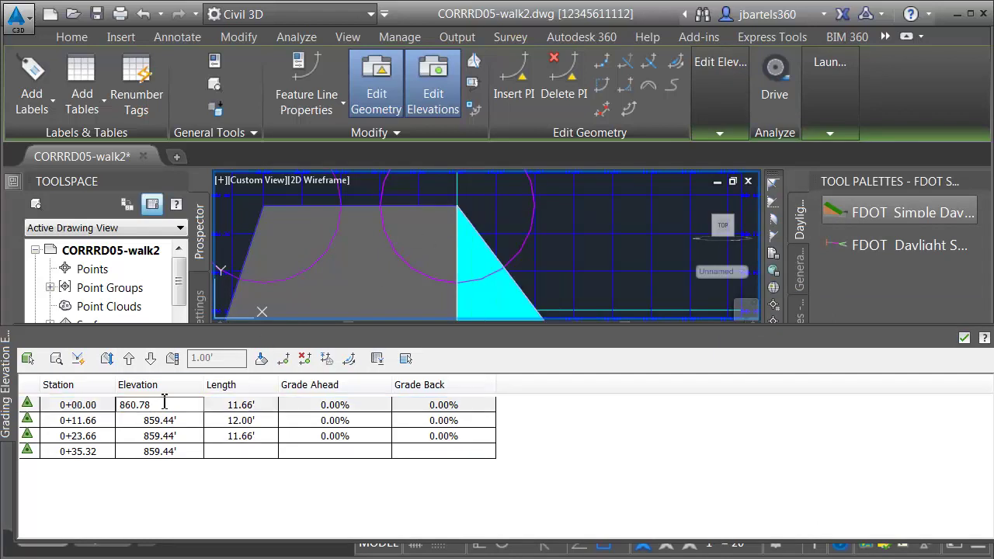
key("Return")
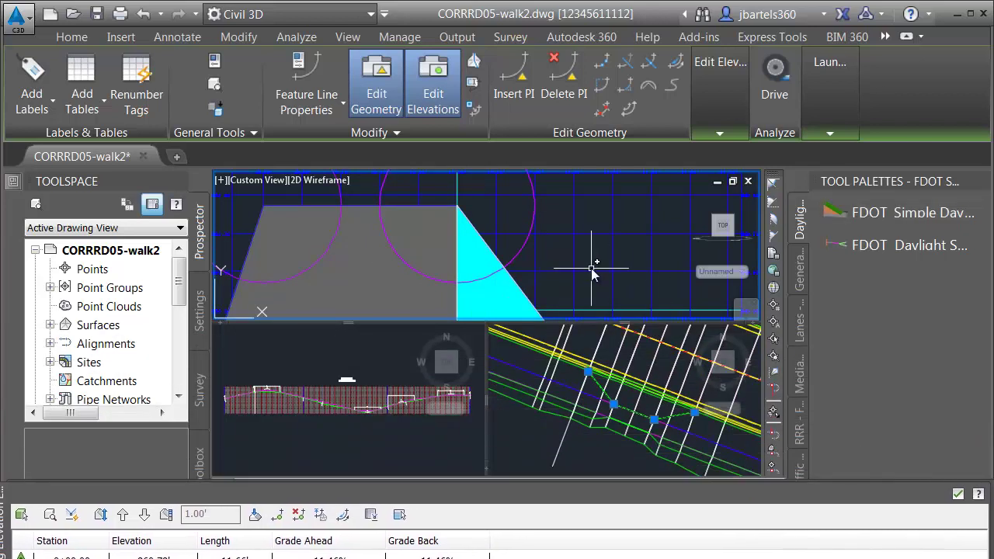
Step: Return to the corridor section editing tools, advance to station 2+43.99 and read the top back of curb elevation up close
left_click(842, 48)
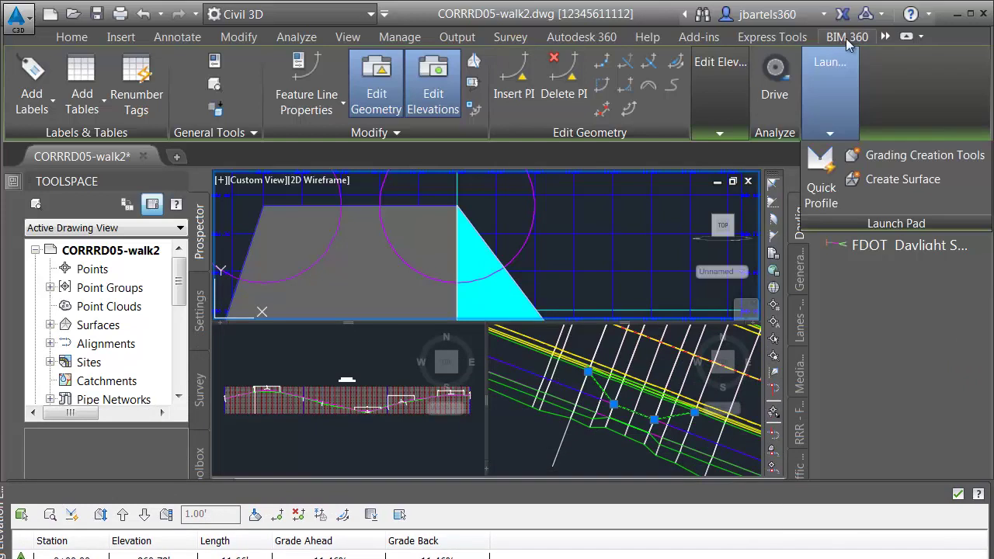
left_click(886, 37)
left_click(894, 114)
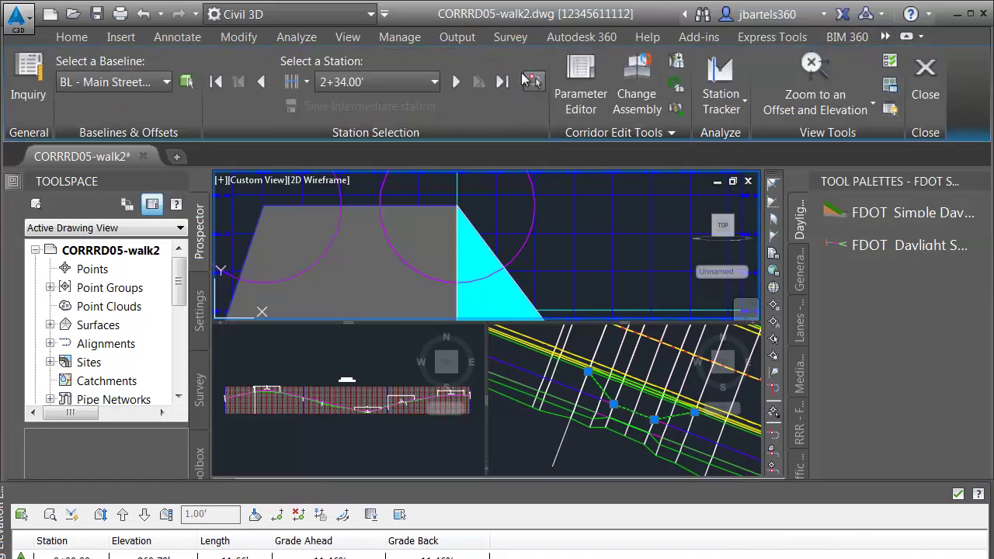
left_click(456, 81)
left_click(456, 81)
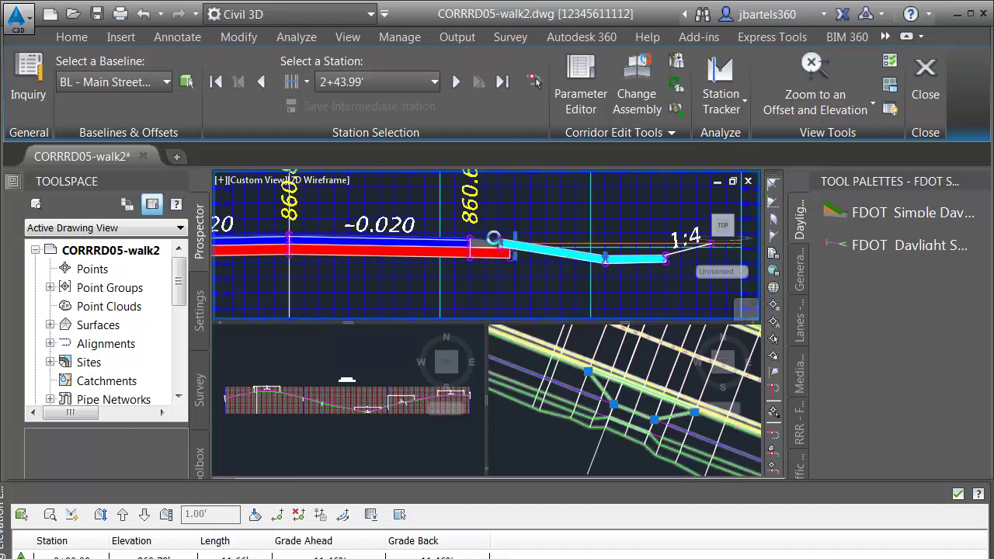
scroll(497, 246, "up", 5)
scroll(449, 249, "up", 3)
mouse_move(450, 249)
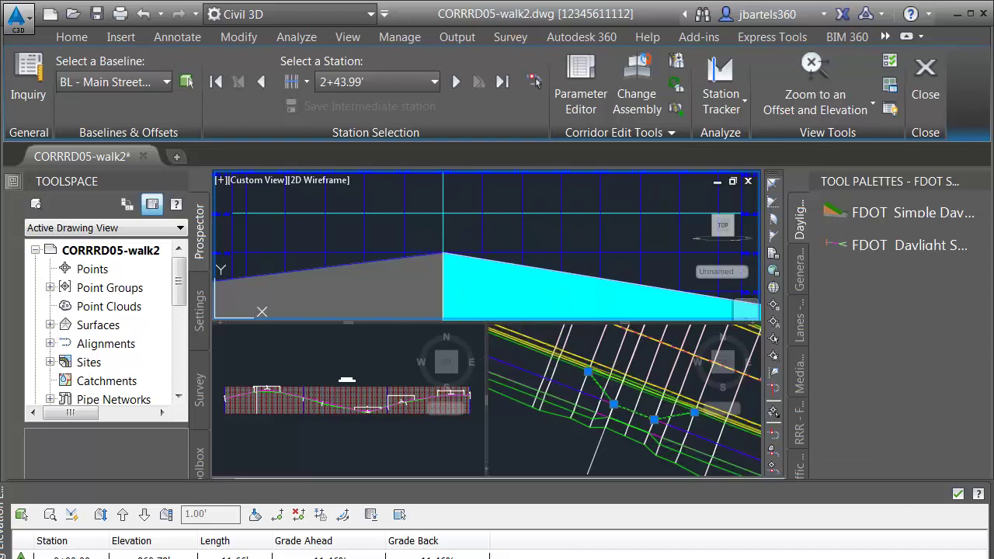
Step: Set the driveway feature line's elevation at station 0+11.66 to 861.14
mouse_move(990, 513)
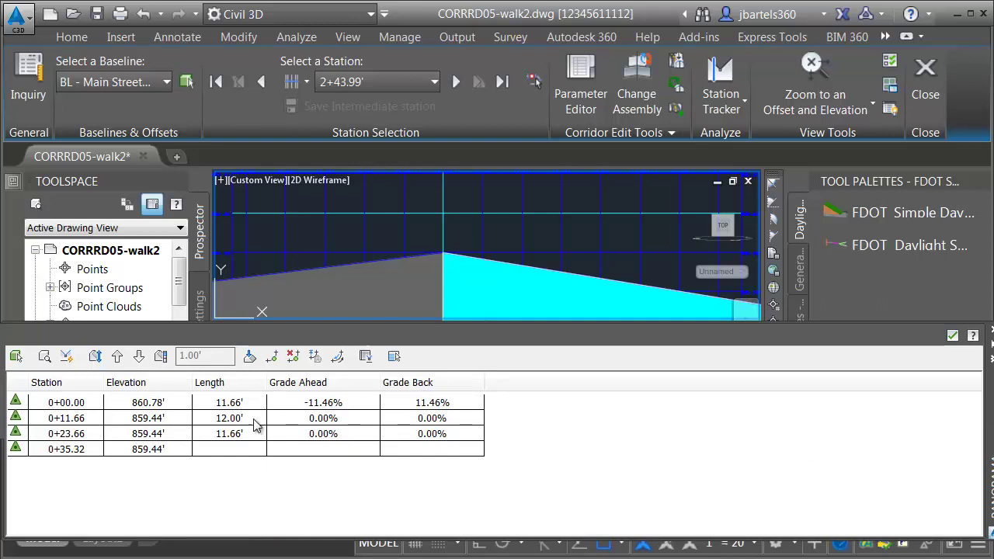
left_click(163, 421)
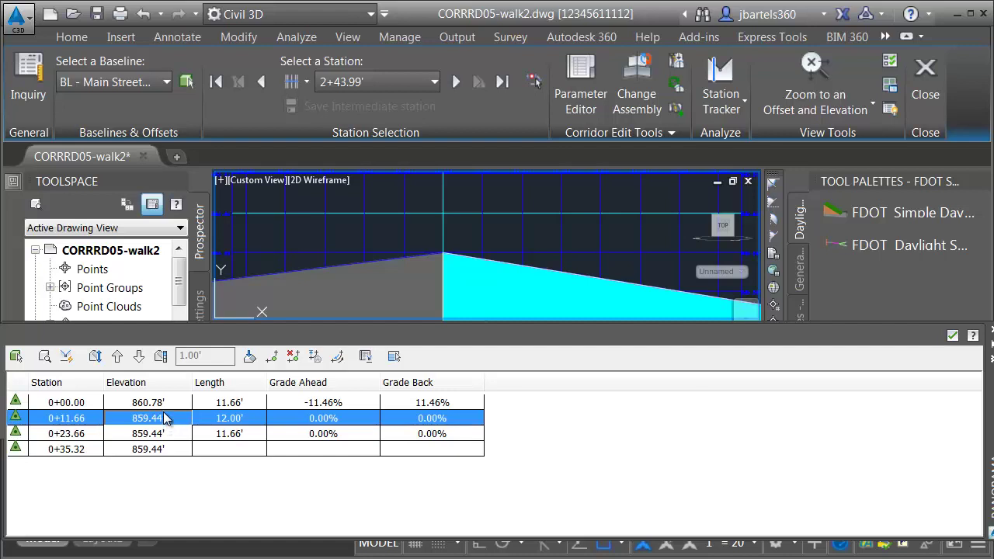
left_click(163, 418)
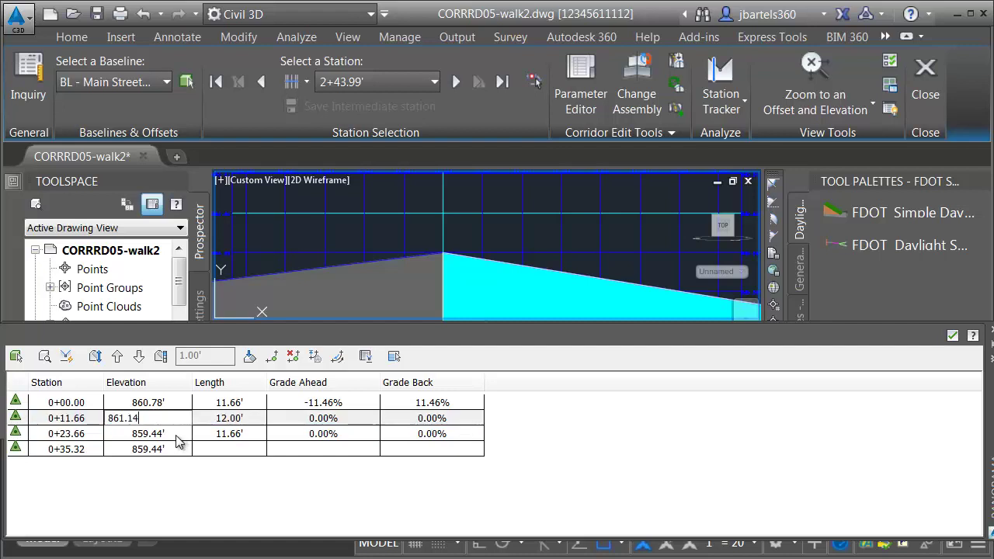
left_click(334, 432)
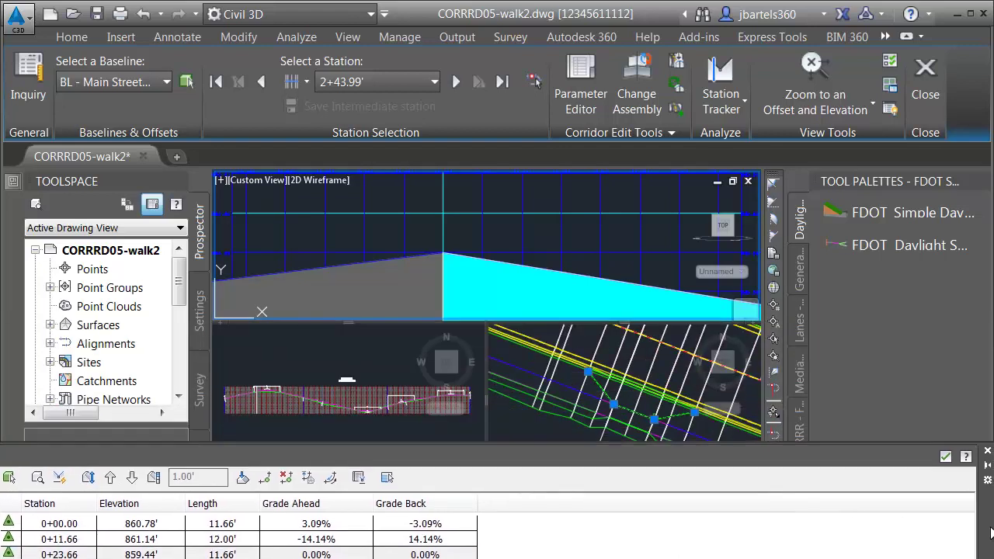
Step: Advance the section view to station 2+56.00 and read the elevation of the top back of curb
left_click(456, 81)
left_click(456, 80)
left_click(456, 81)
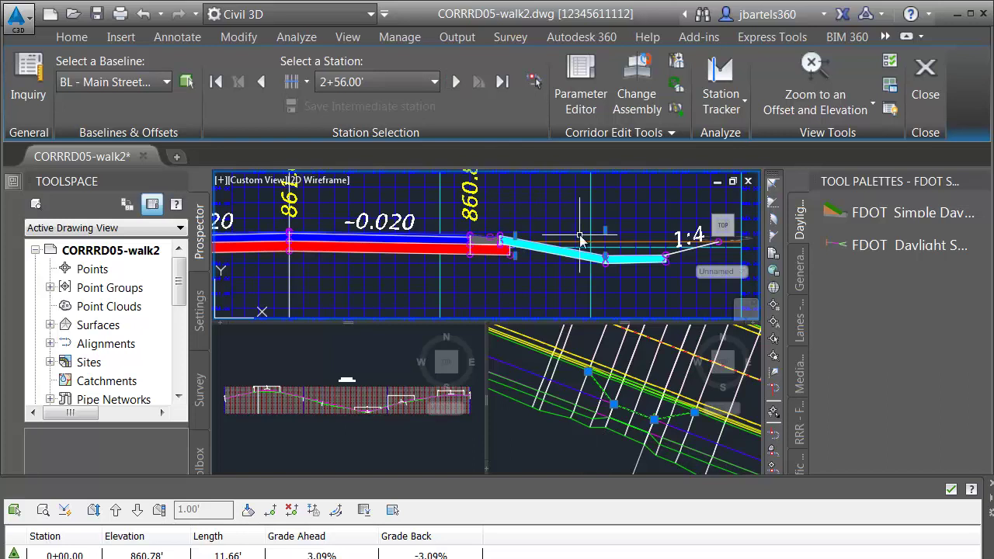
scroll(567, 222, "up", 5)
scroll(400, 206, "down", 4)
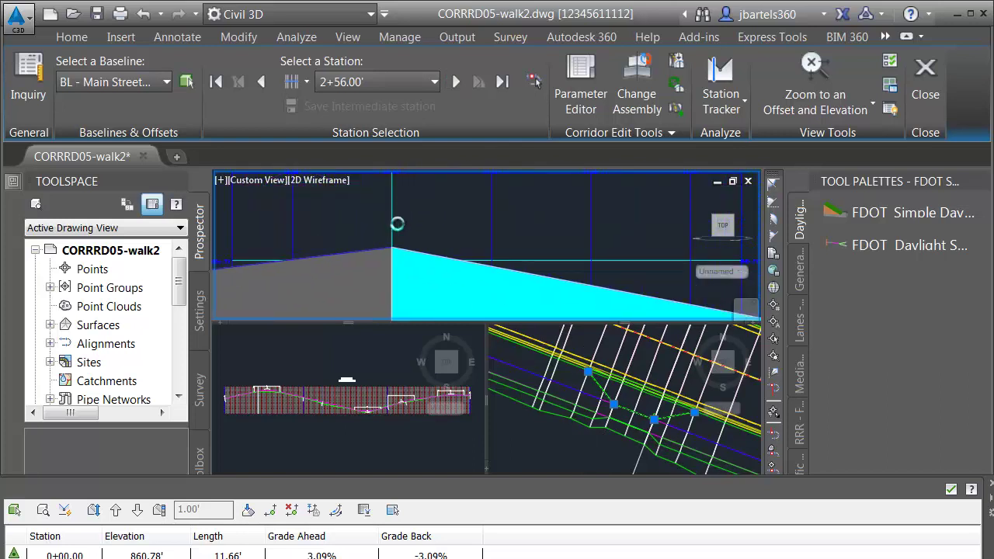
mouse_move(390, 282)
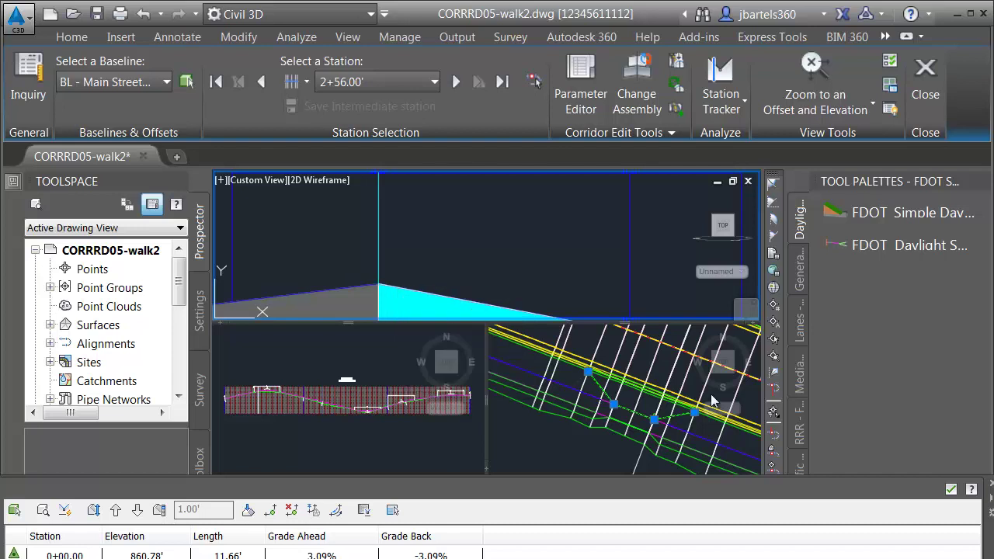
Step: Change the driveway feature line's elevation at station 0+23.66 to match the top back of curb at station 2+56.00
mouse_move(404, 412)
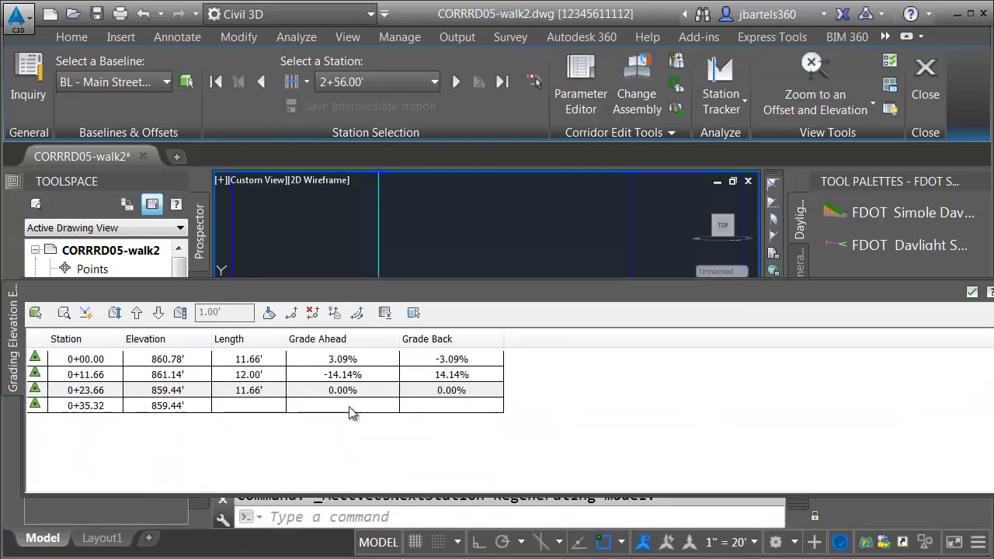
double_click(192, 391)
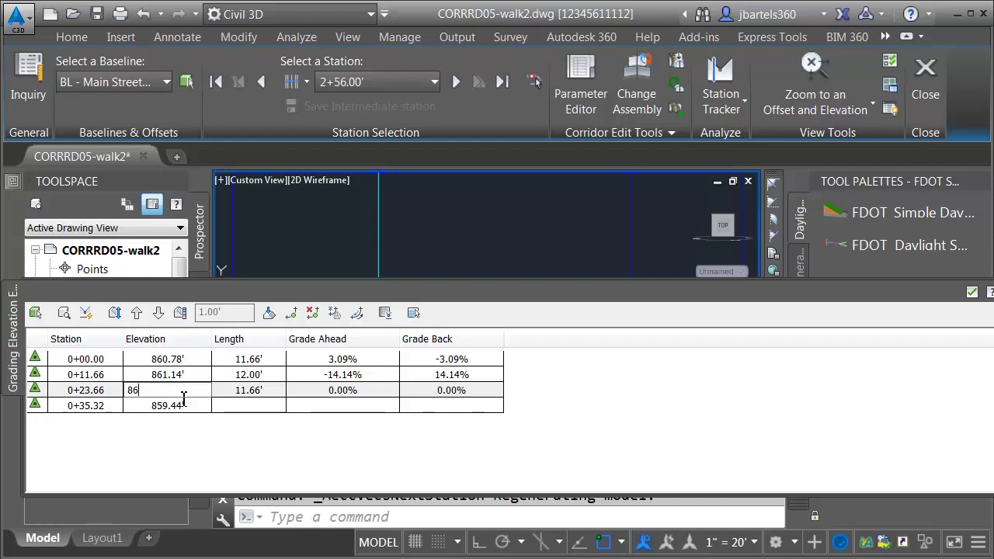
key("Return")
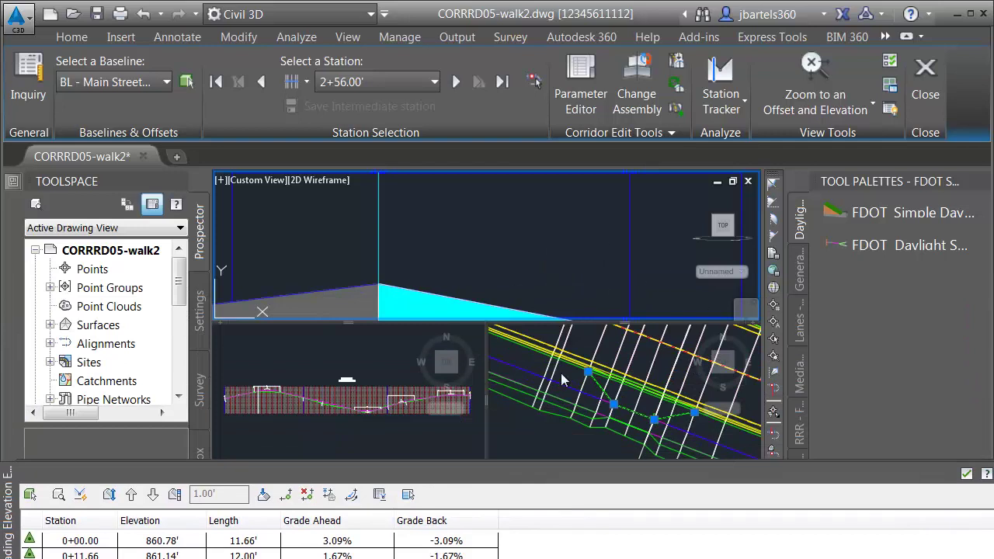
Step: Advance the section view to station 2+66.00 and read the top back of curb elevation at the driveway's far end
left_click(592, 394)
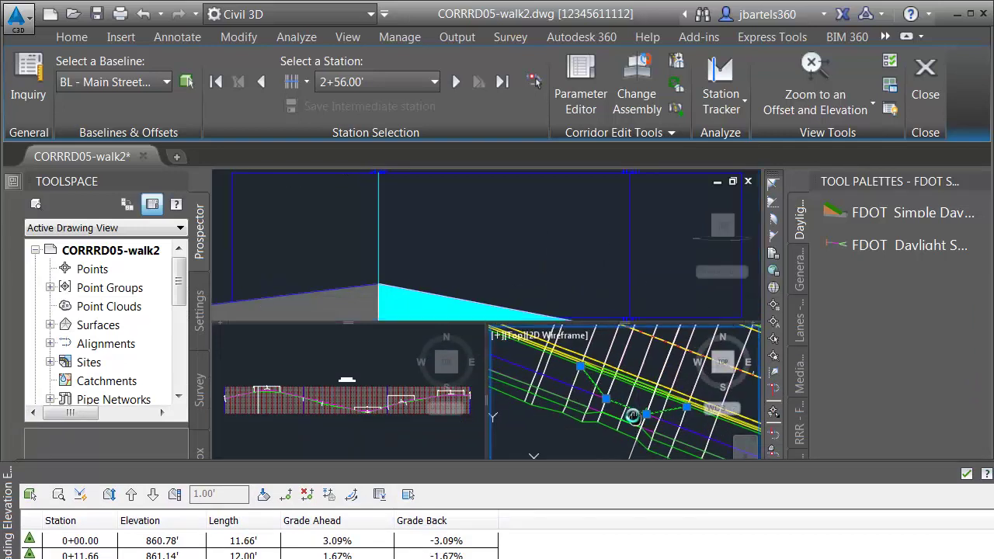
left_click(660, 390)
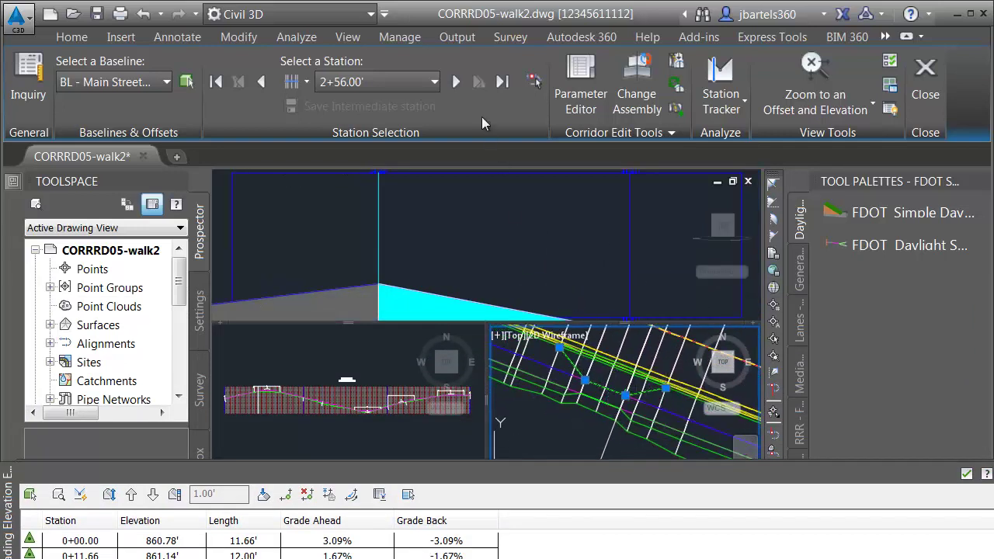
left_click(456, 81)
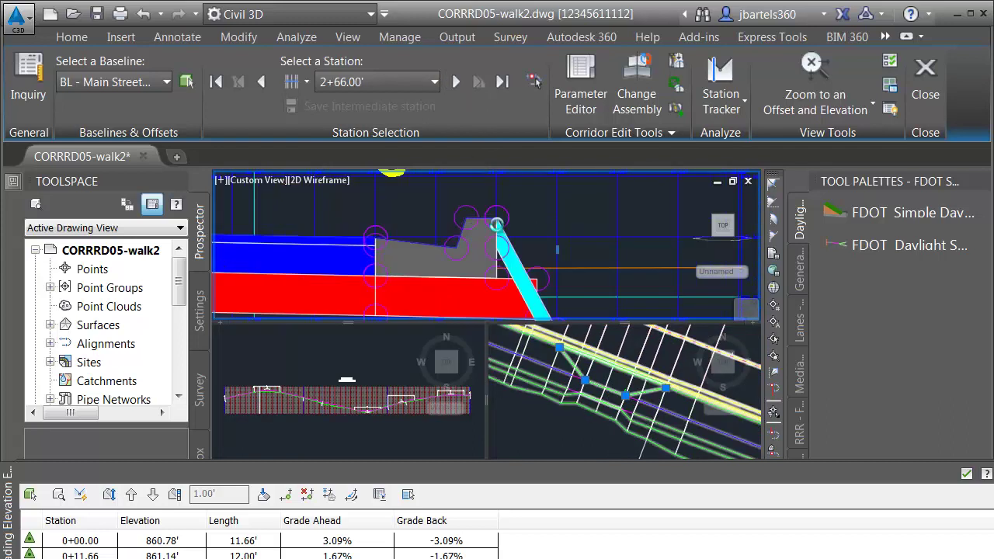
scroll(498, 225, "up", 5)
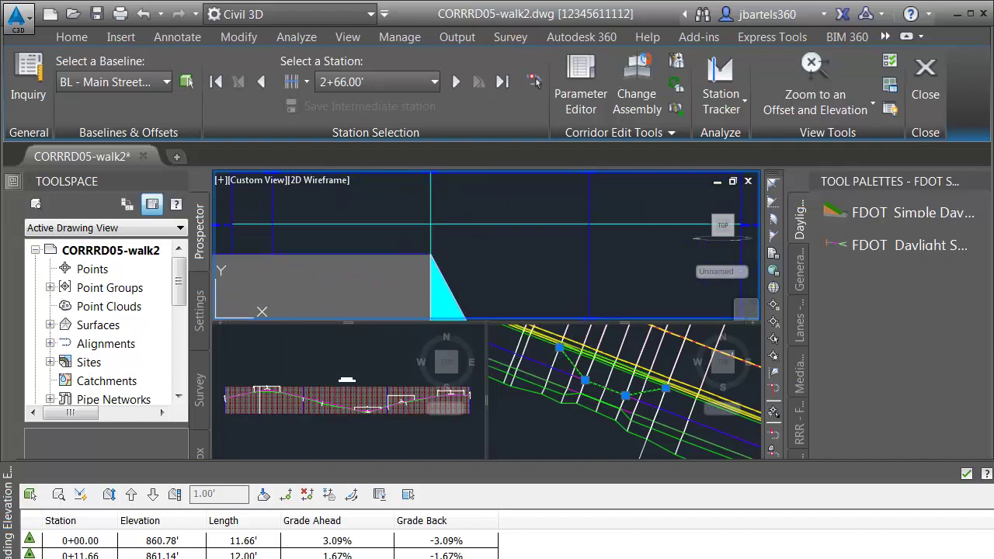
mouse_move(262, 557)
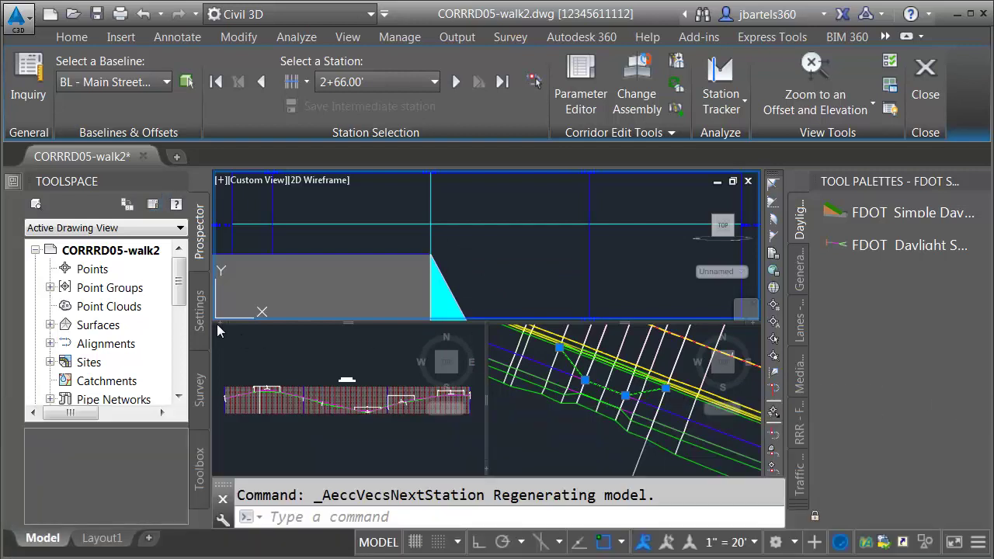
Step: Rebuild the Main St. corridor with the updated driveway feature line elevations
left_click_drag(179, 296, 178, 325)
left_click(51, 344)
right_click(124, 365)
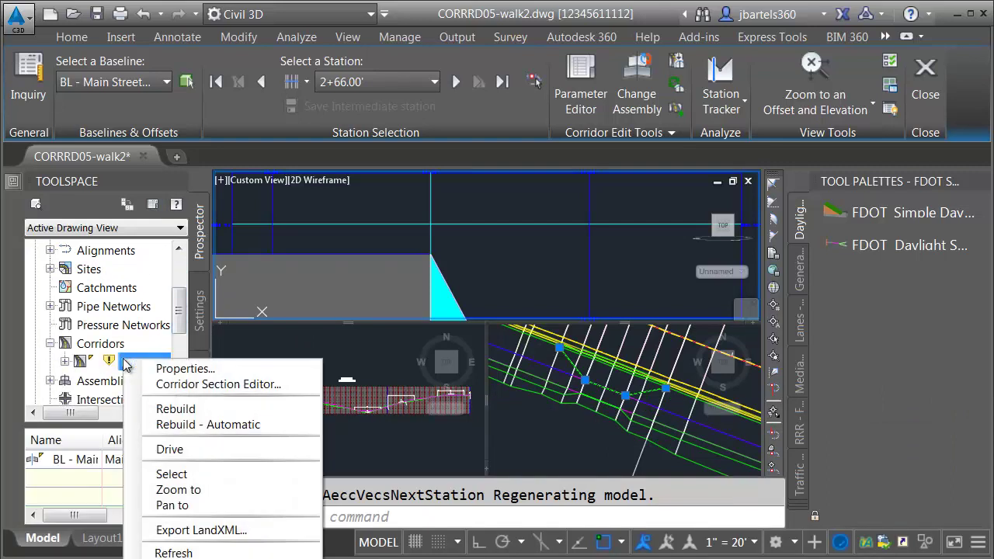
left_click(155, 409)
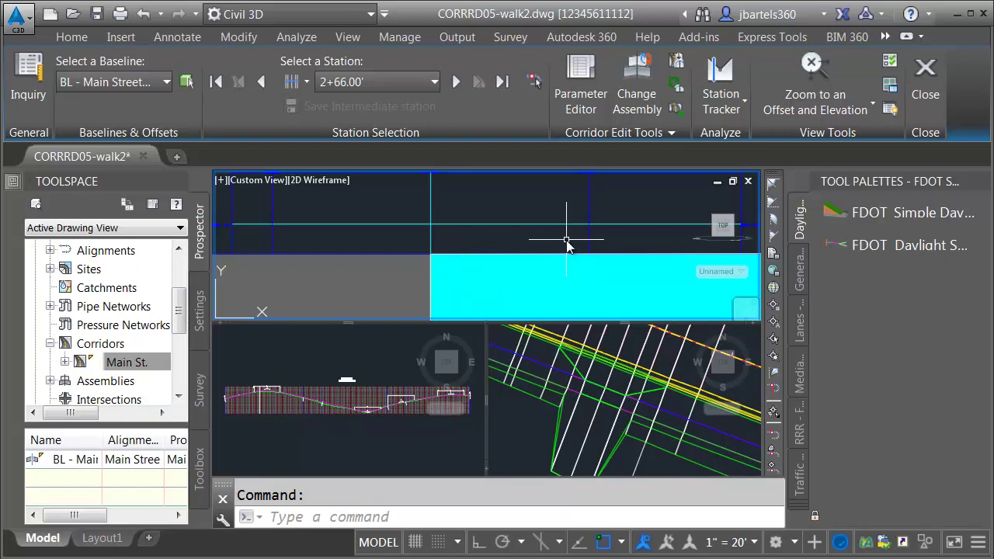
Step: Show the whole driveway in plan and step the section view back to station 2+22.90, just before the driveway
scroll(576, 231, "up", 3)
left_click(556, 417)
scroll(561, 420, "down", 4)
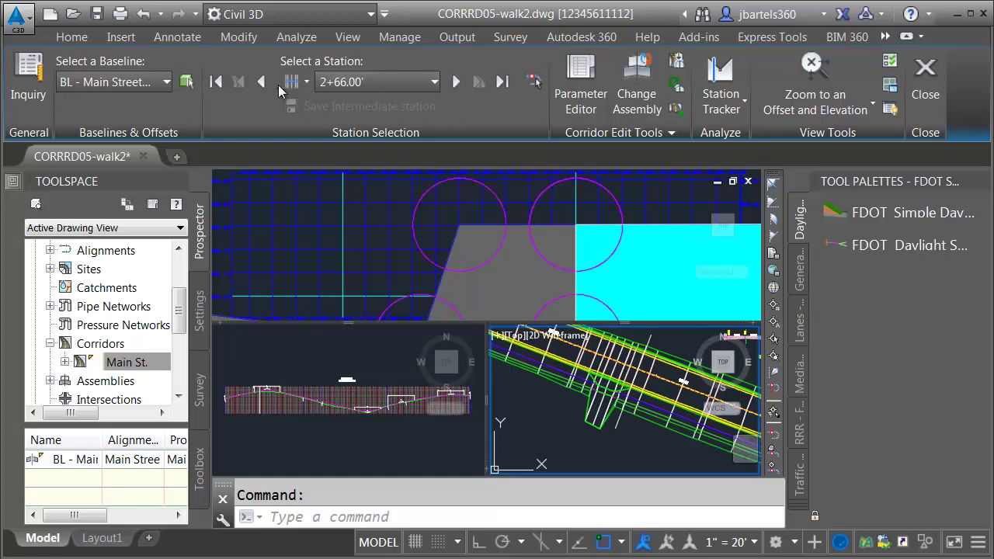
left_click(264, 82)
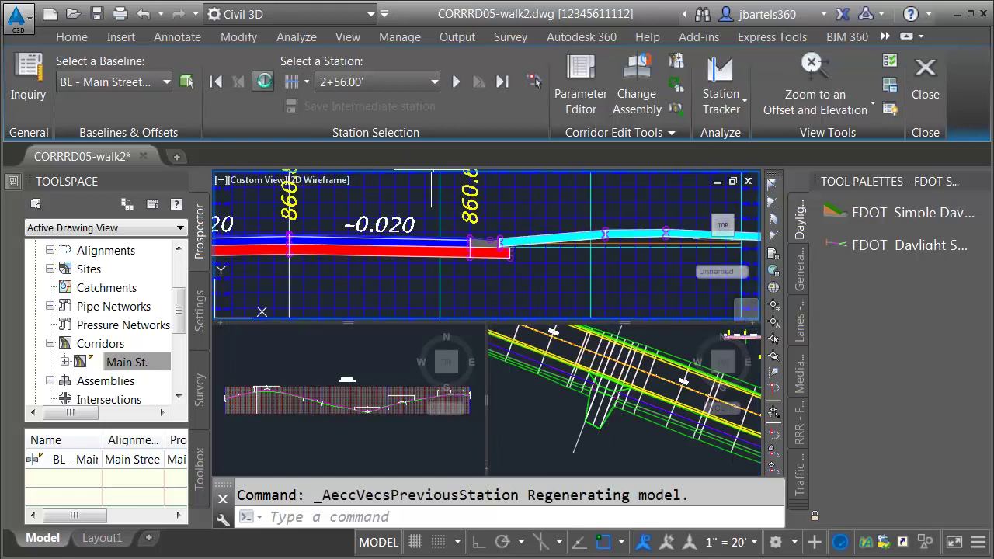
left_click(266, 80)
left_click(266, 80)
Step: Advance the section view station by station through the driveway to station 2+75.00, examining how the driveway ties into the curb and sidewalk
left_click(456, 82)
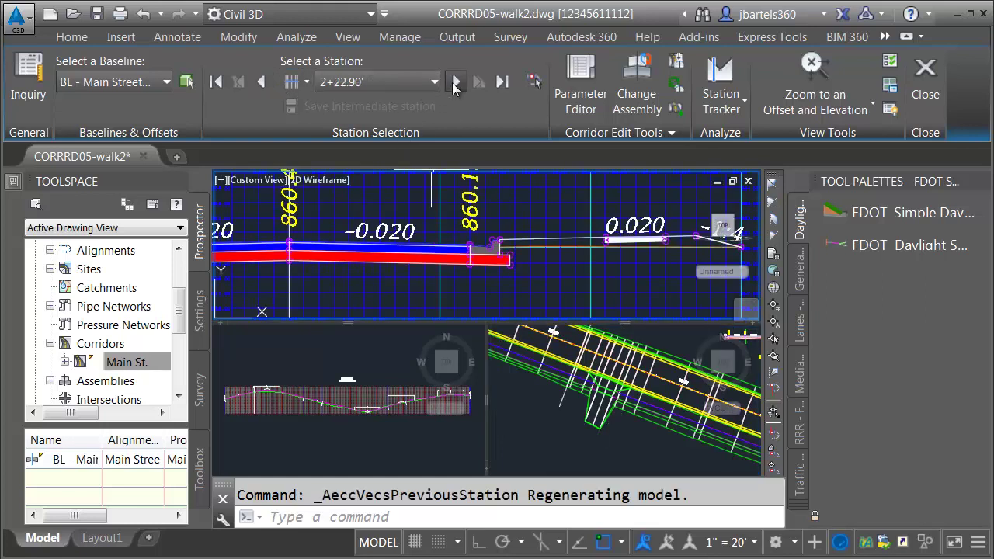
left_click(456, 82)
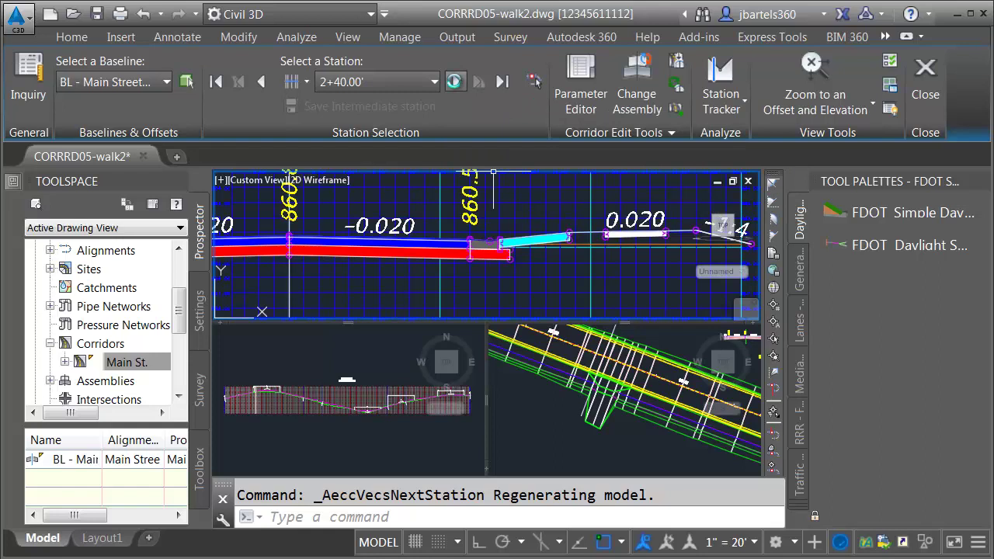
left_click(456, 81)
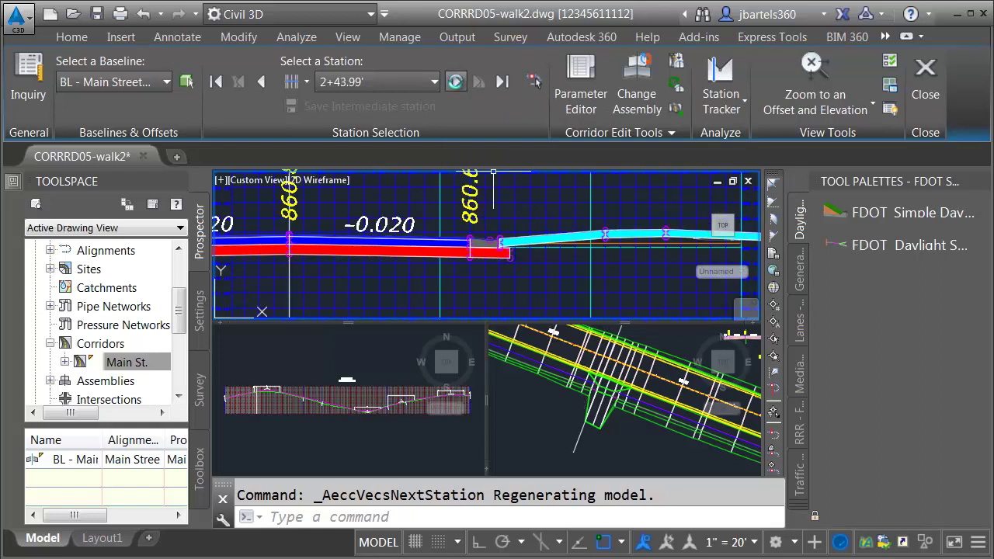
left_click(456, 83)
left_click(455, 83)
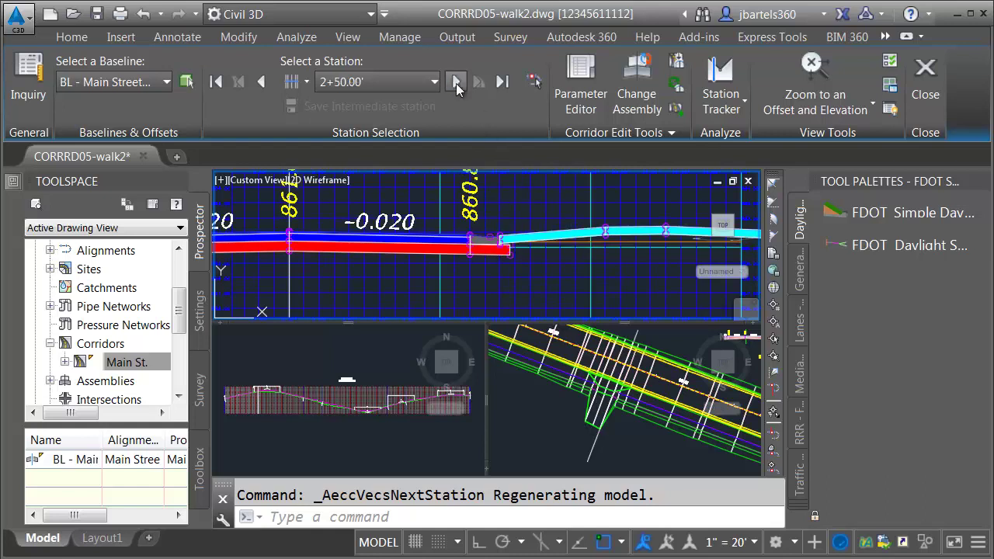
left_click(456, 82)
left_click(456, 82)
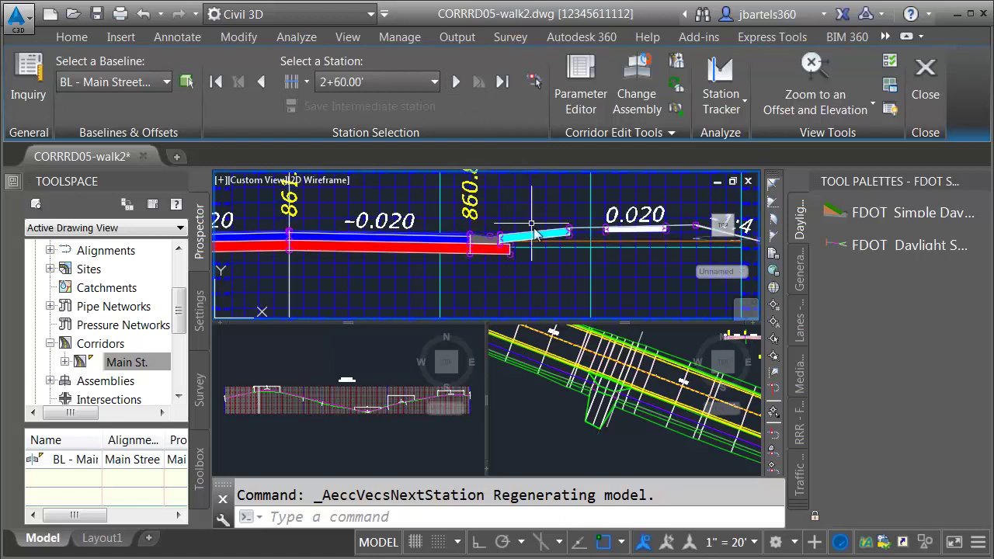
left_click(456, 83)
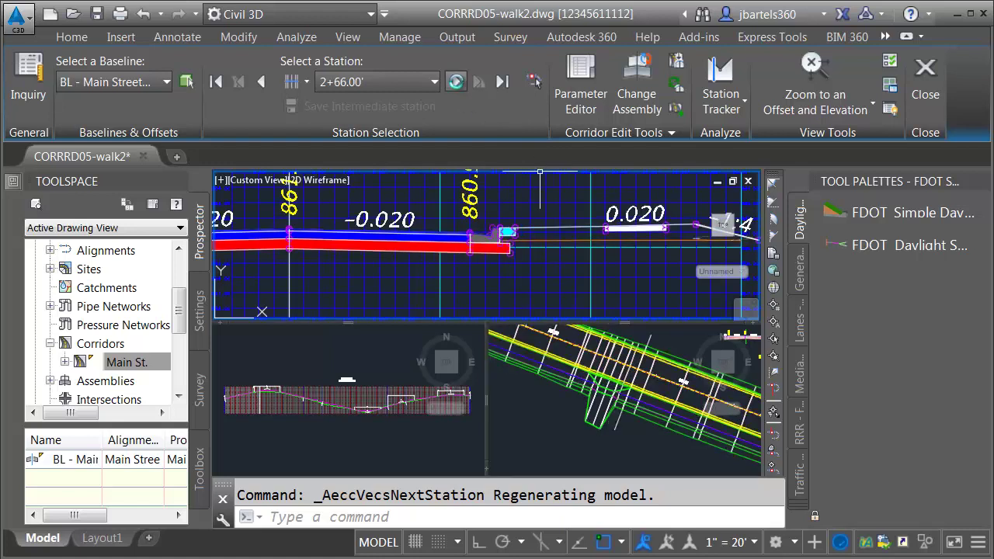
left_click(456, 82)
Step: Examine the rebuilt driveway and sidewalk lines up close in the plan view
left_click(600, 404)
scroll(590, 397, "up", 5)
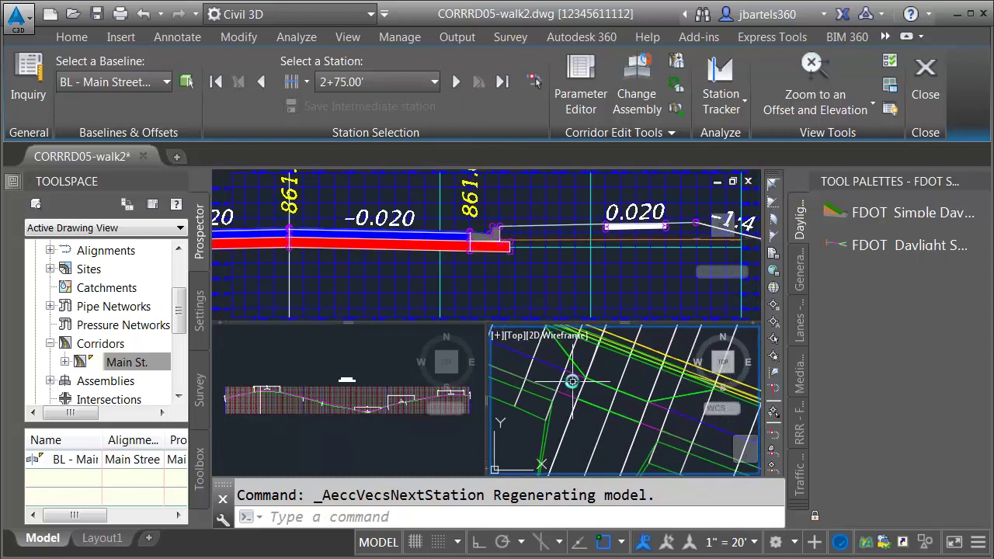
scroll(536, 359, "up", 2)
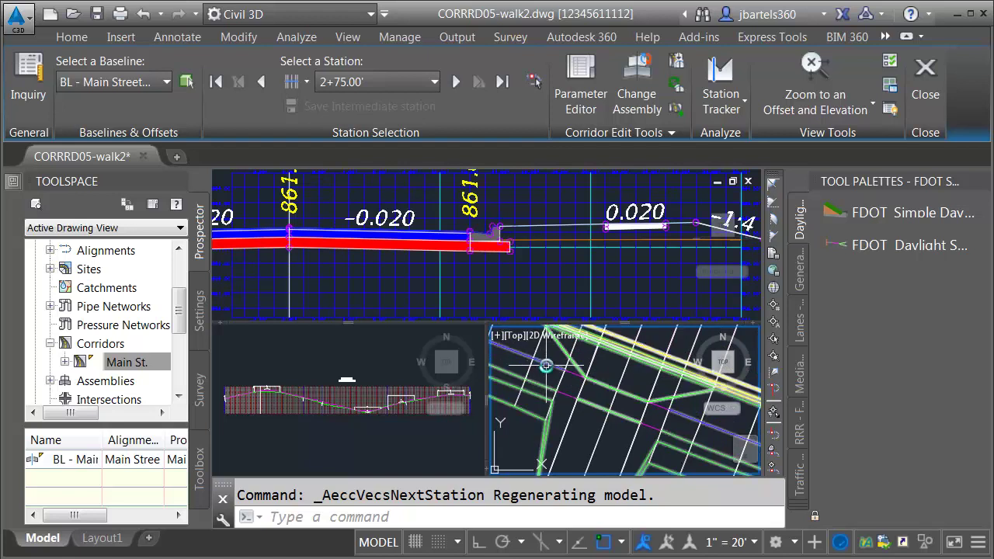
scroll(544, 365, "down", 2)
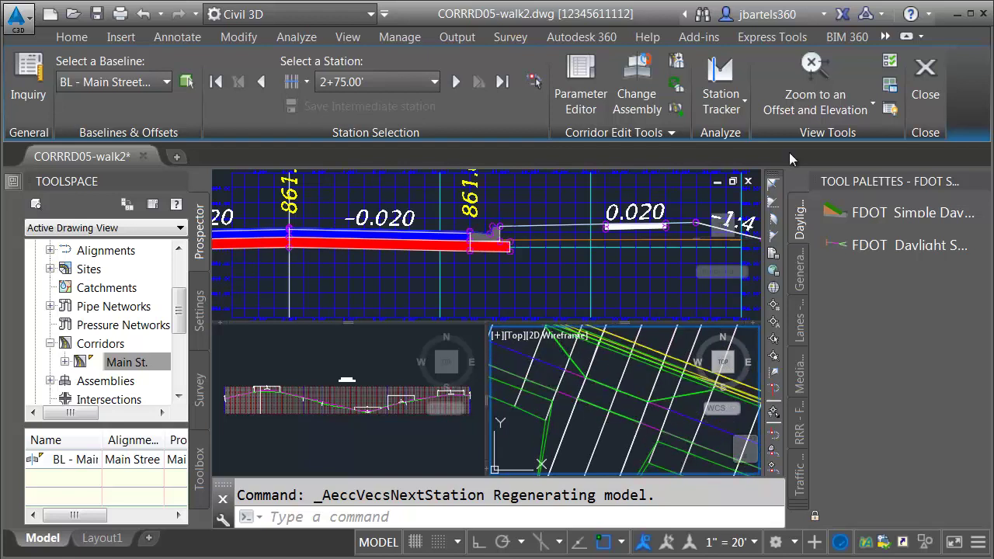
Step: Close the section editor and examine in plan where the corridor section lines cross the driveway's corners
left_click(924, 78)
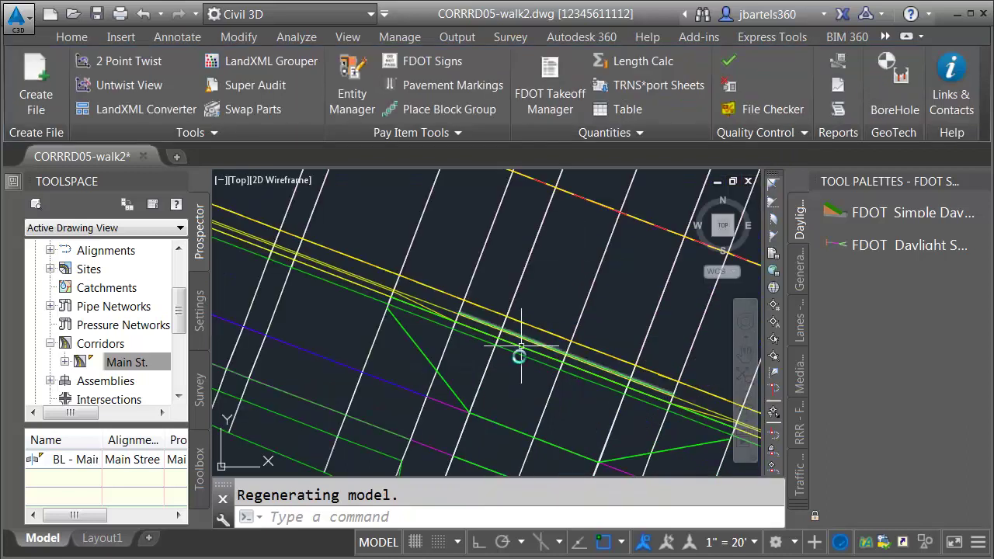
key("Escape")
scroll(482, 459, "up", 4)
scroll(449, 390, "up", 5)
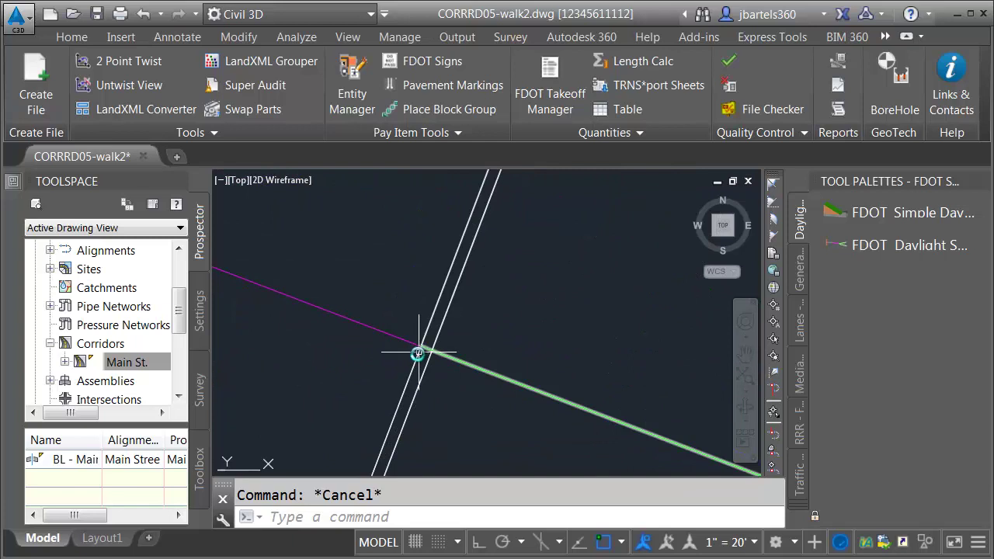
scroll(418, 354, "down", 5)
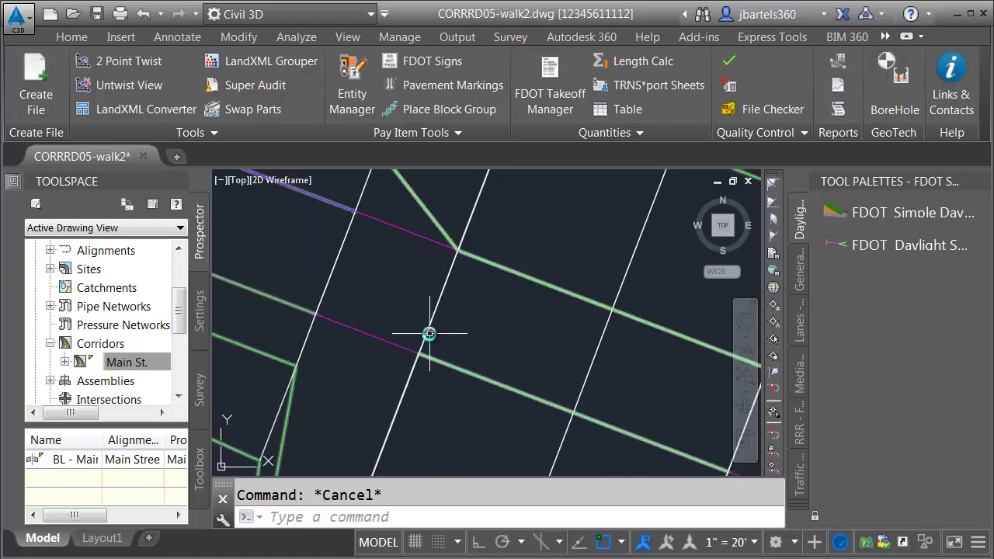
scroll(428, 342, "up", 5)
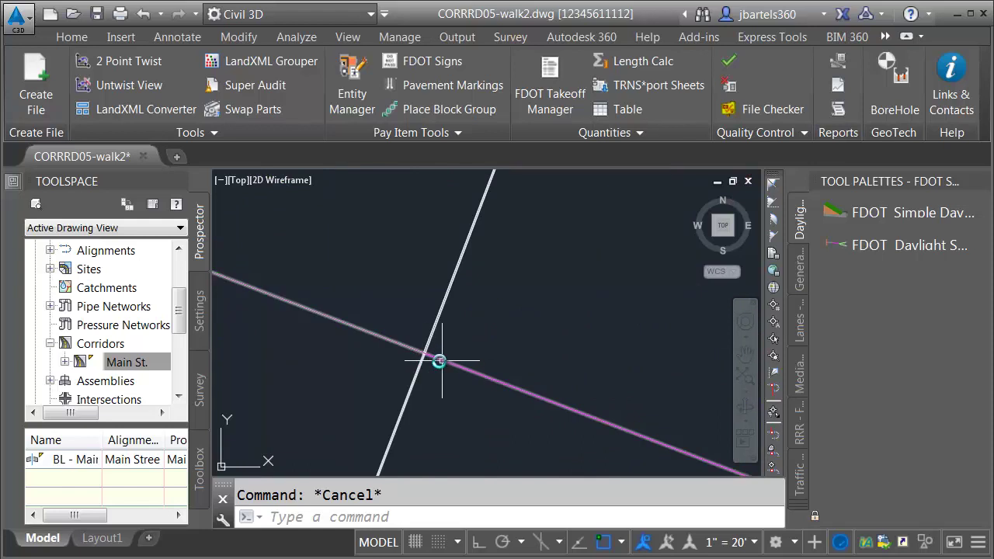
scroll(423, 354, "up", 3)
mouse_move(420, 344)
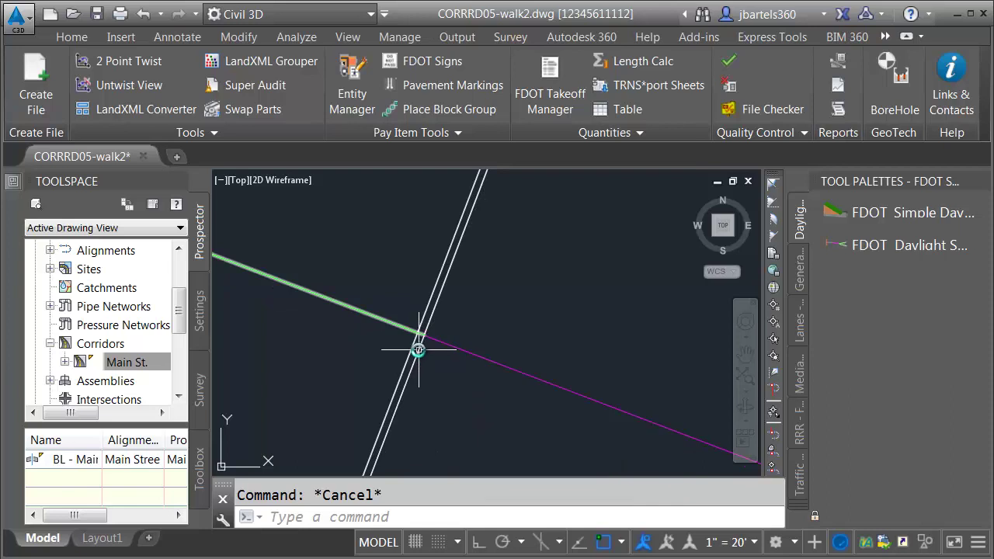
scroll(421, 347, "down", 4)
Step: In the Main St. corridor's full section region, set the two additional frequency stations to 2+43.95 and 2+56.05
left_click(465, 311)
left_click(154, 85)
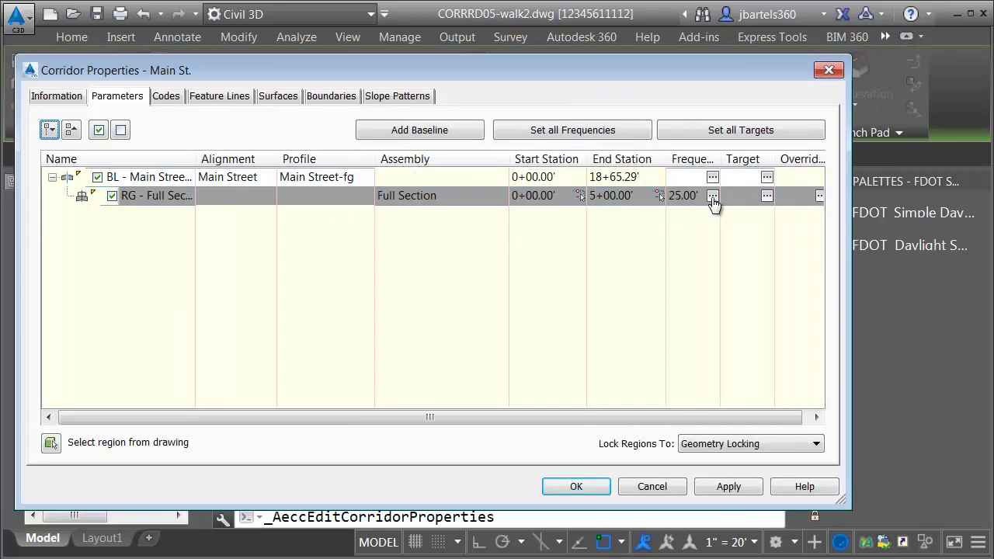
left_click(712, 196)
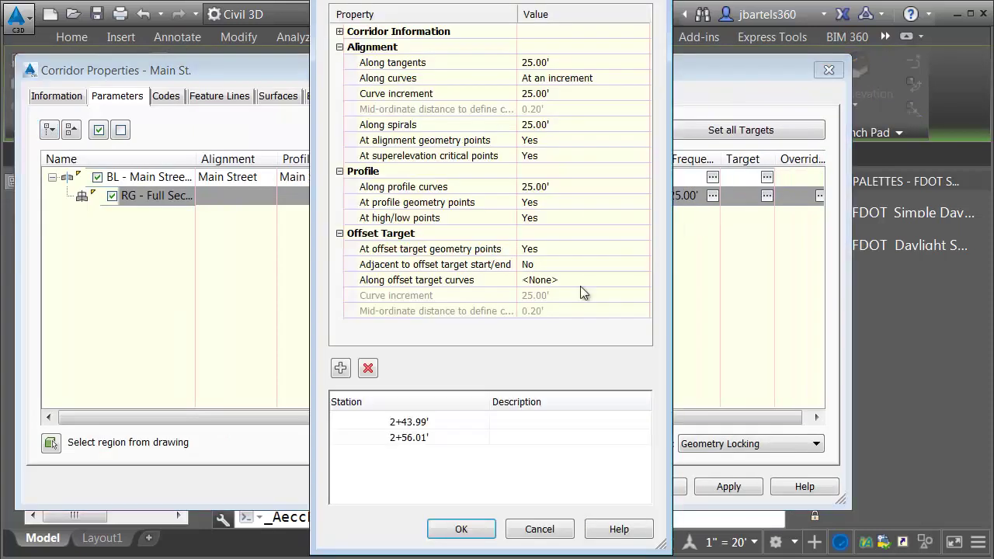
left_click(424, 427)
left_click(369, 425)
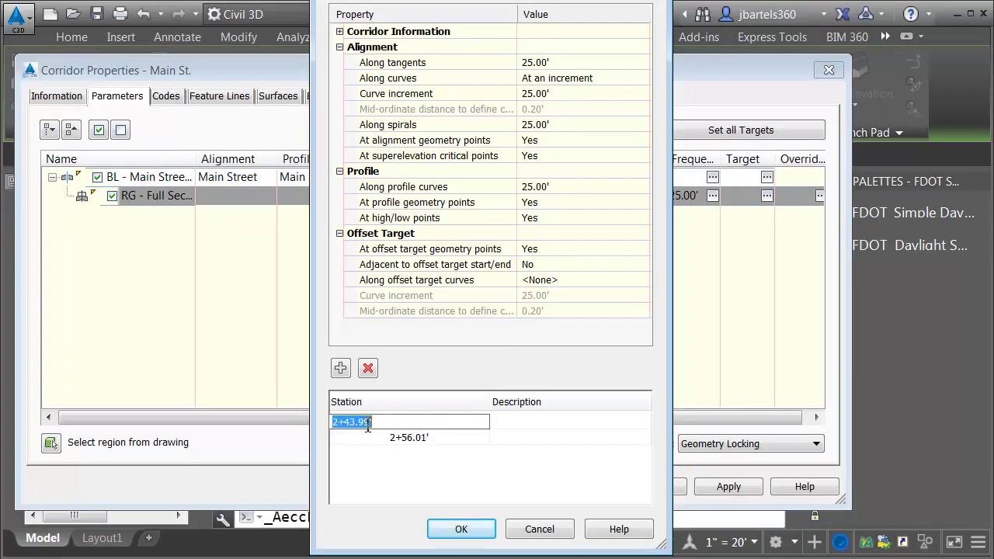
left_click(367, 425)
left_click(421, 439)
left_click(368, 441)
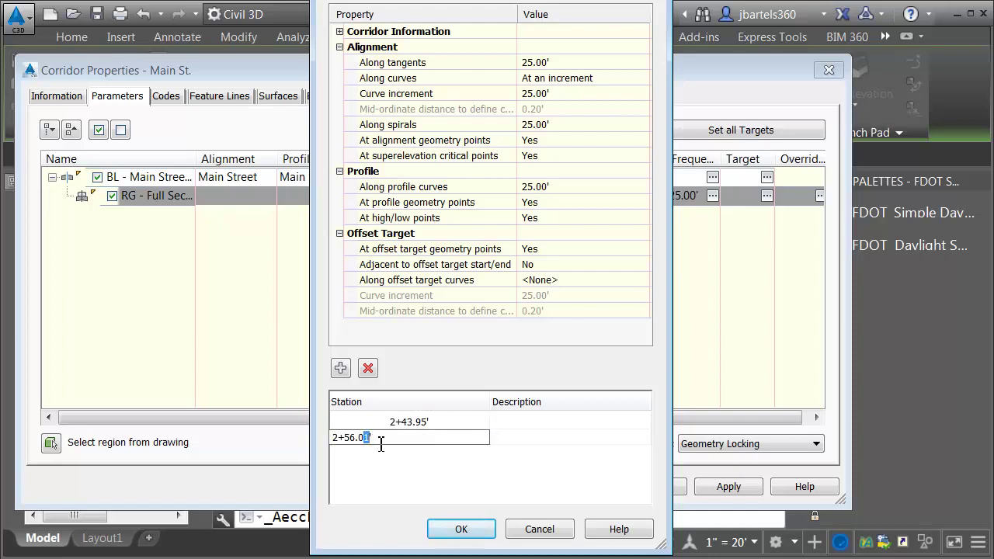
Step: Accept the region's station changes and rebuild the Main St. corridor
left_click(472, 530)
left_click(577, 486)
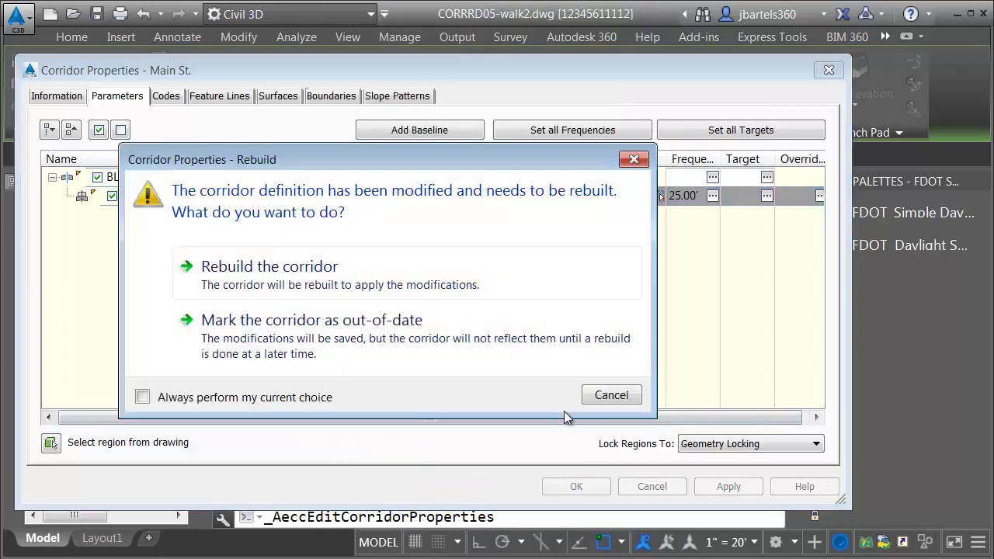
left_click(322, 268)
Step: Examine the rebuilt driveway corners and section lines in plan, up close and in the context of the street
scroll(488, 332, "down", 2)
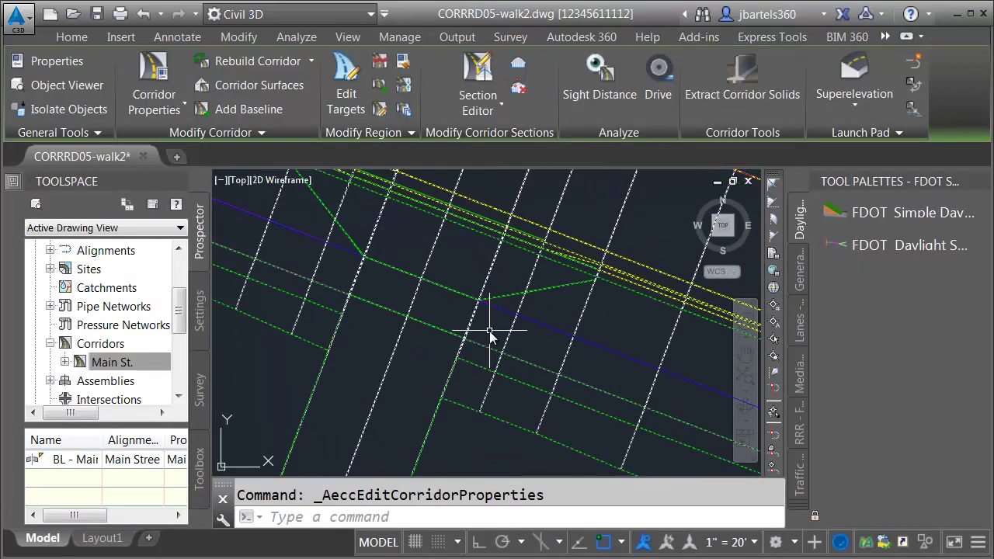
scroll(435, 303, "up", 2)
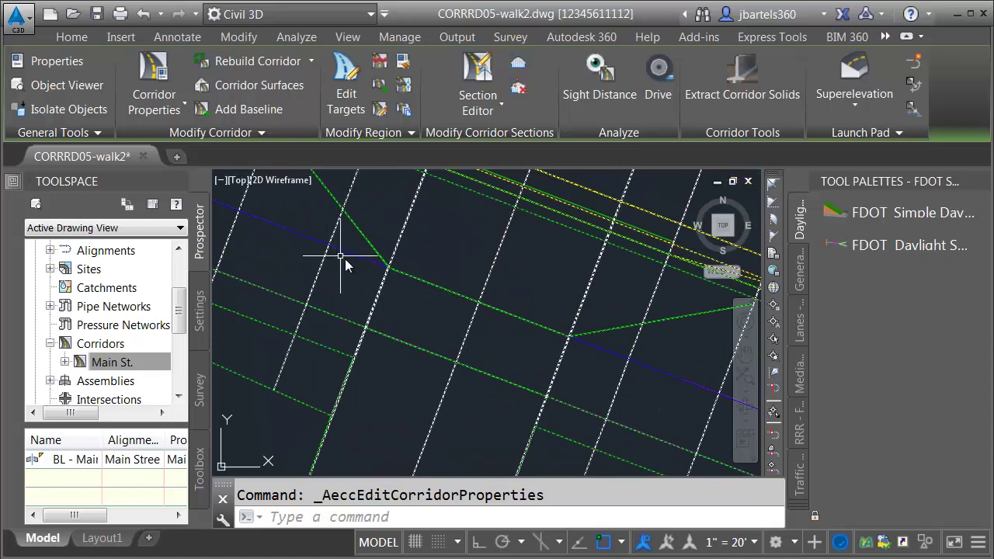
scroll(389, 260, "up", 2)
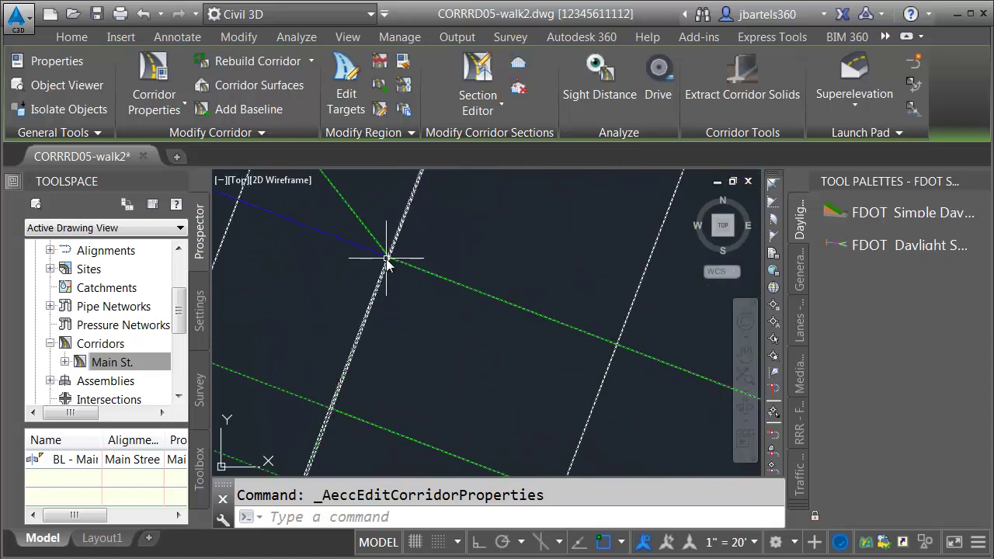
scroll(388, 264, "down", 2)
scroll(382, 264, "down", 2)
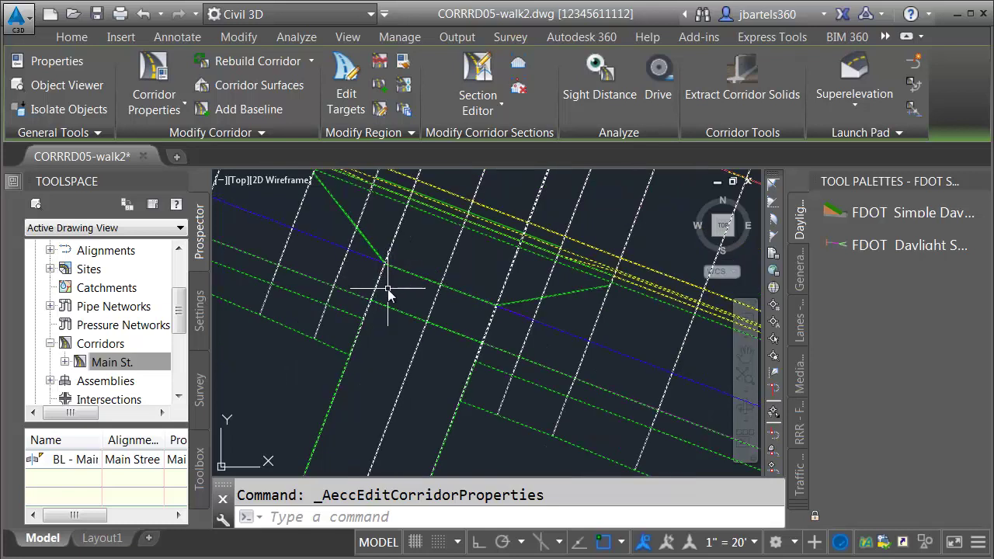
scroll(410, 289, "down", 2)
middle_click_drag(410, 288, 421, 328)
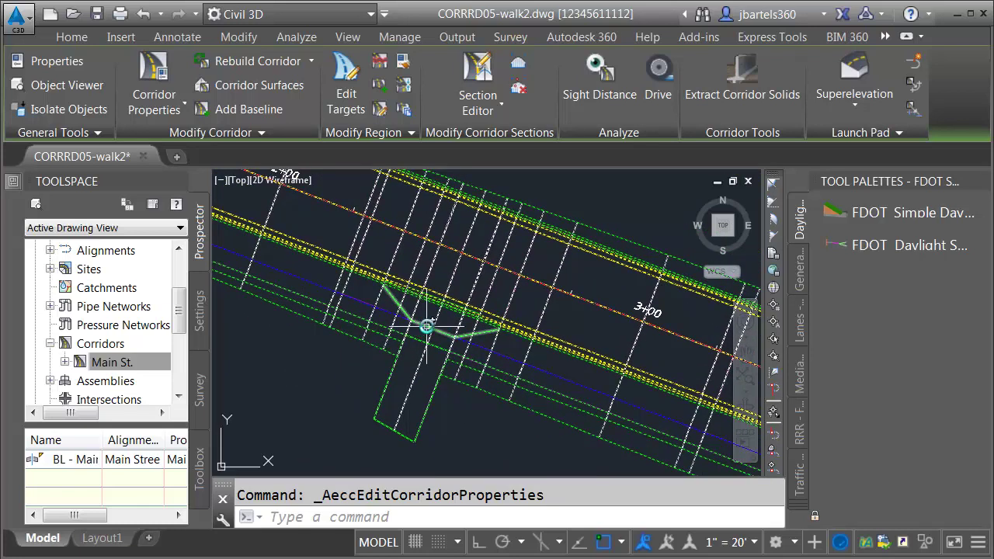
Step: Open the corridor in the section editor, hold the section zoom by offset and elevation on the driveway side, and show the driveway in plan
key("Escape")
scroll(429, 285, "up", 2)
left_click(394, 243)
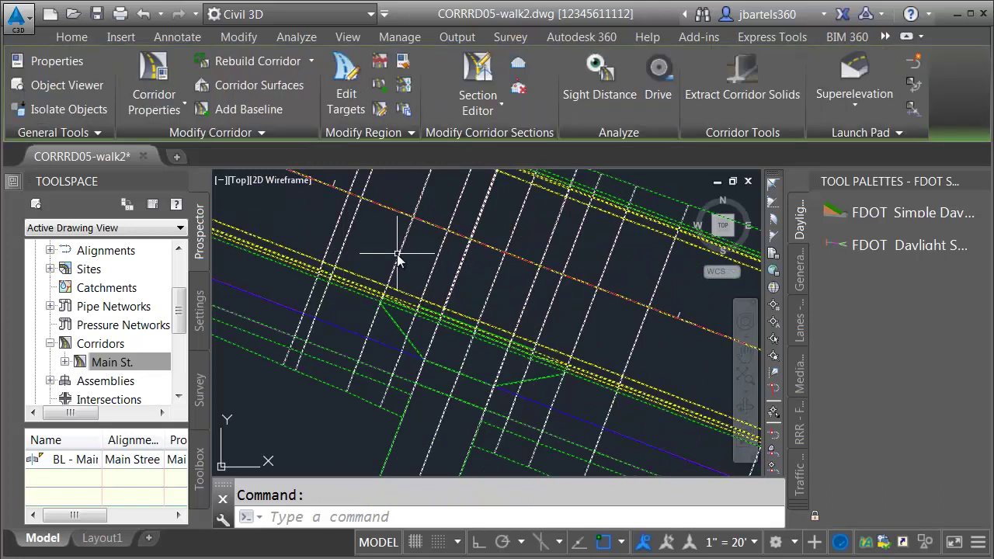
left_click(477, 101)
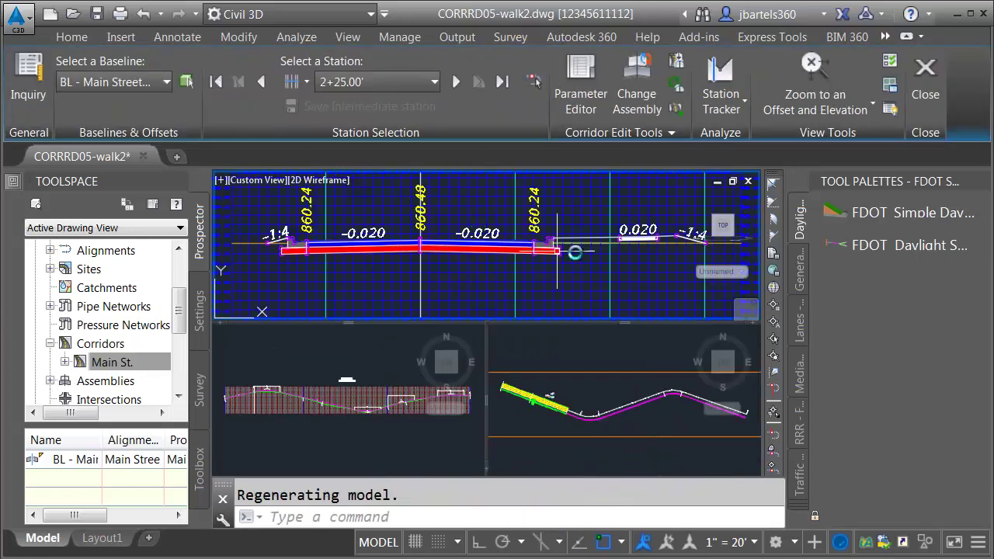
scroll(536, 267, "up", 3)
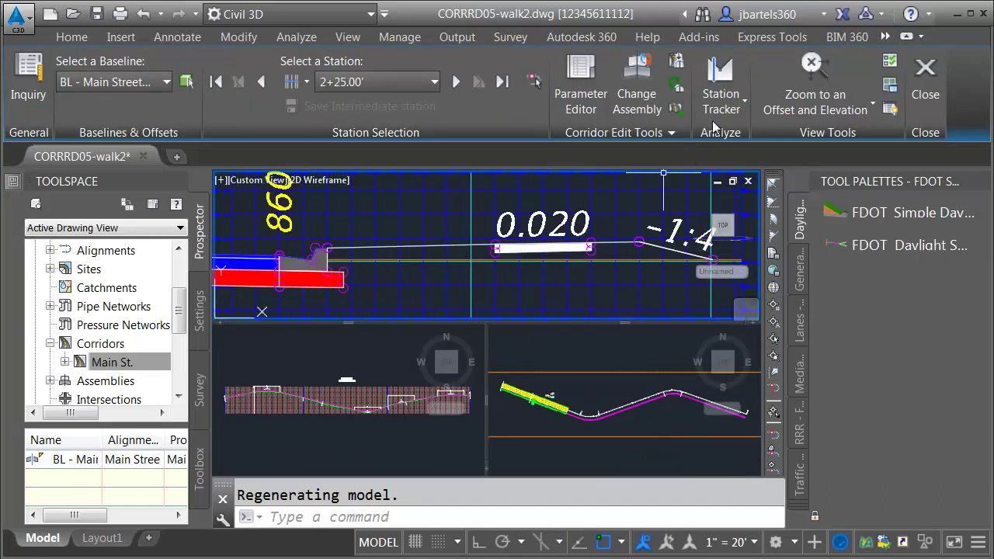
left_click(803, 72)
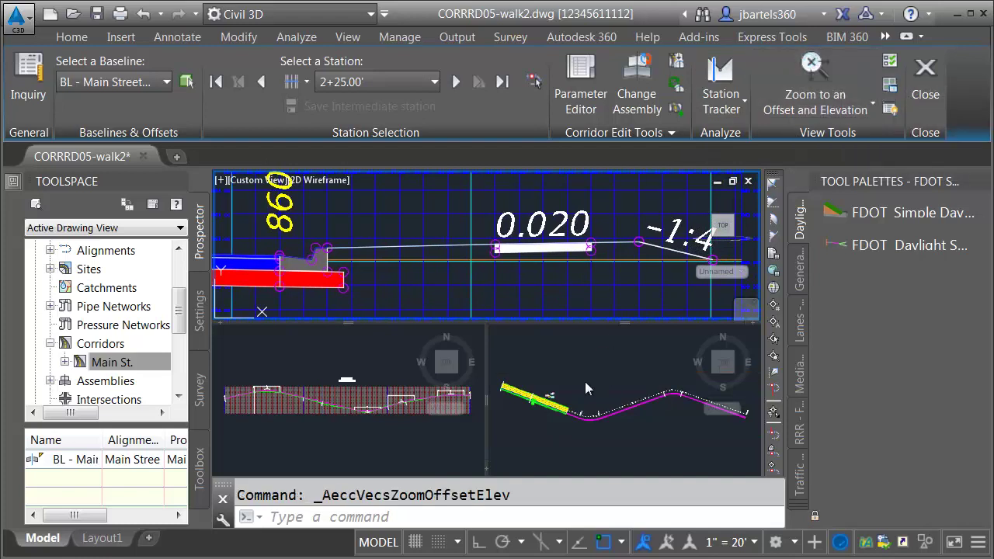
scroll(531, 408, "up", 5)
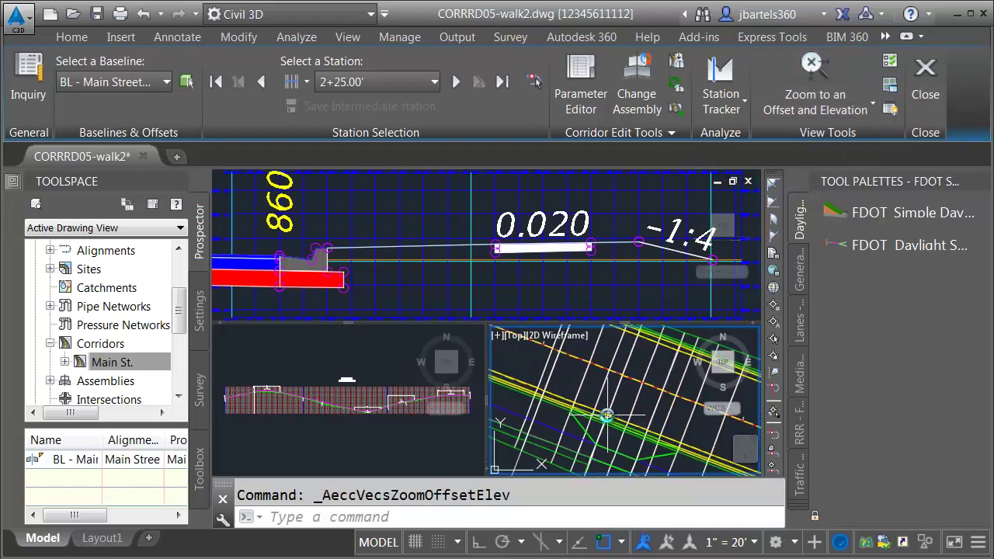
scroll(614, 400, "down", 2)
Step: Advance the section view station by station from 2+25.00 to 2+75.00 to check the driveway and sidewalk sections, and close the section editor
left_click(456, 82)
left_click(456, 82)
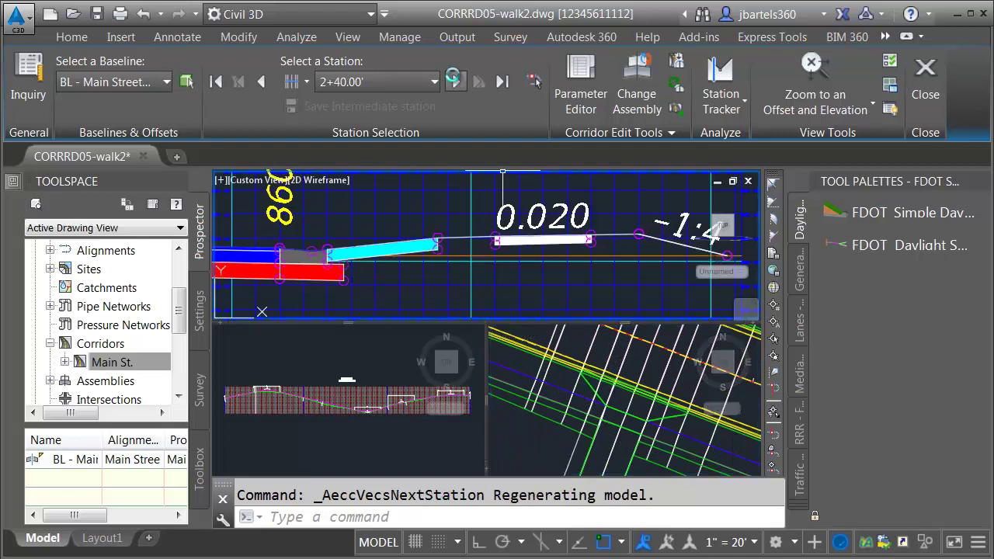
left_click(456, 81)
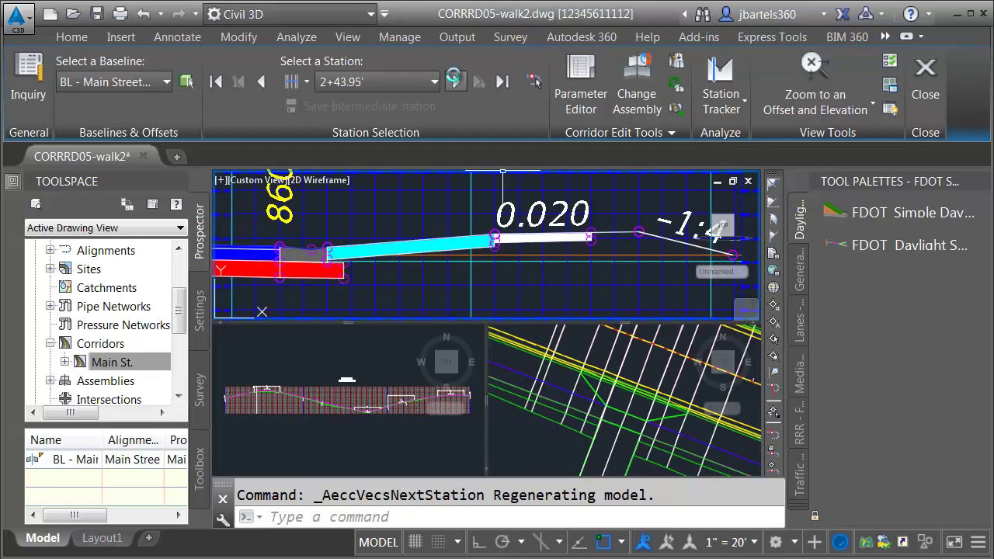
left_click(456, 82)
left_click(455, 81)
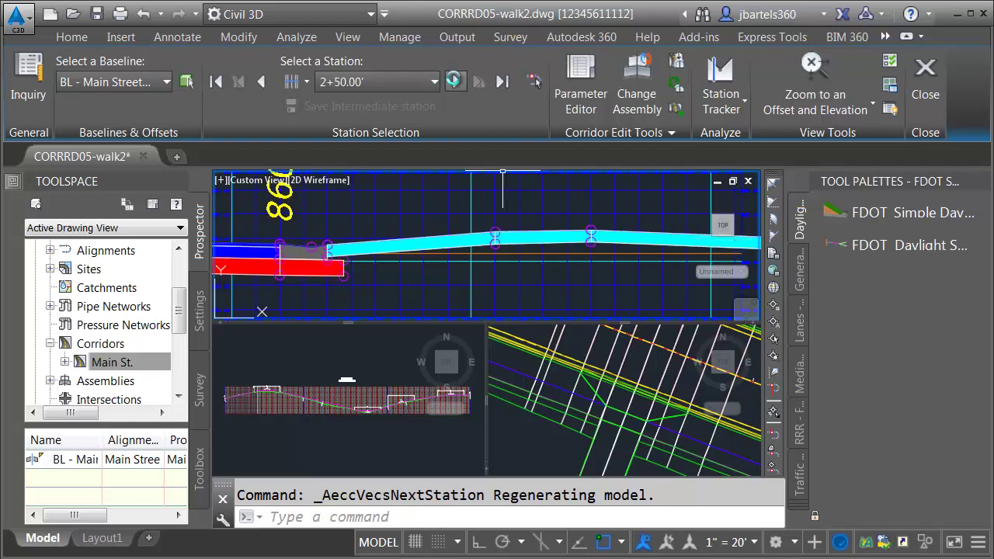
left_click(456, 81)
left_click(456, 82)
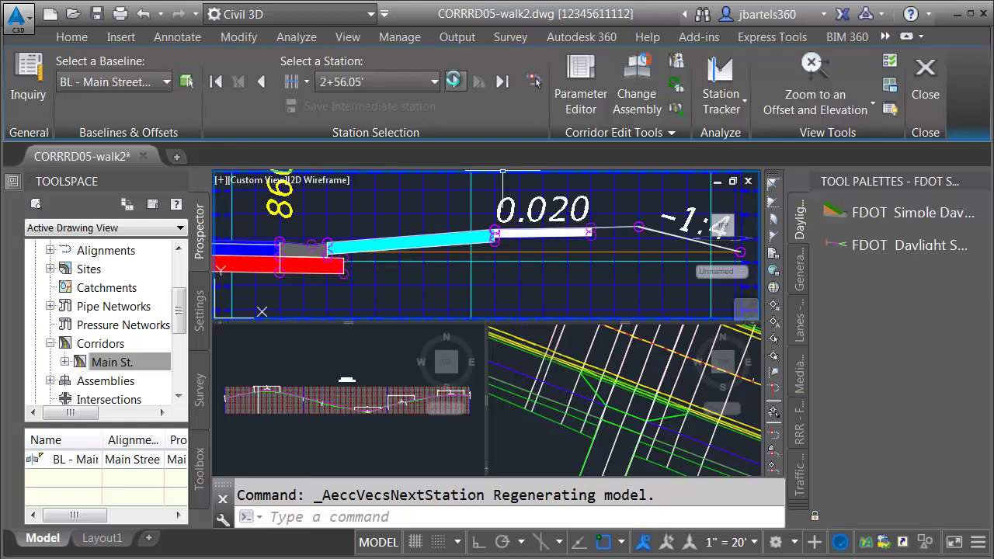
left_click(456, 82)
left_click(455, 81)
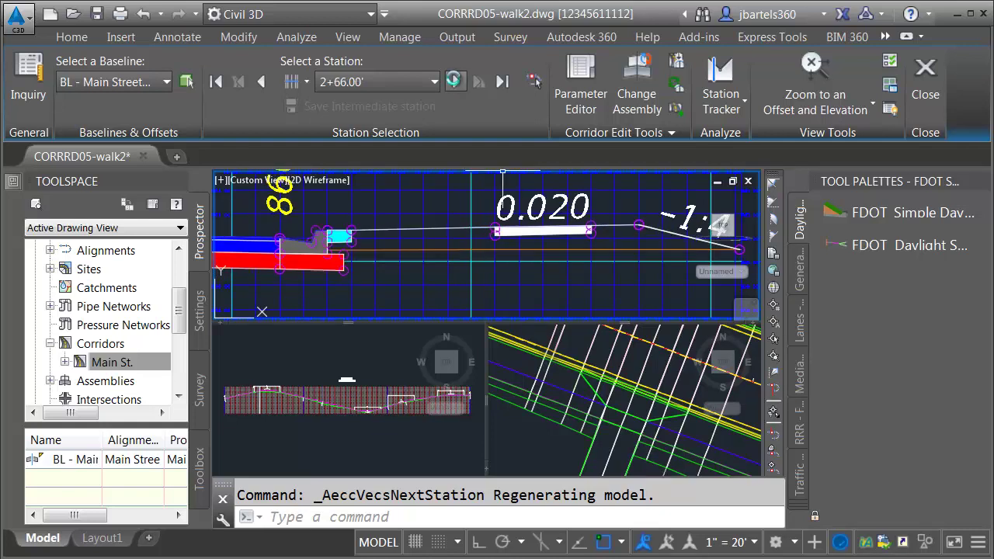
left_click(456, 82)
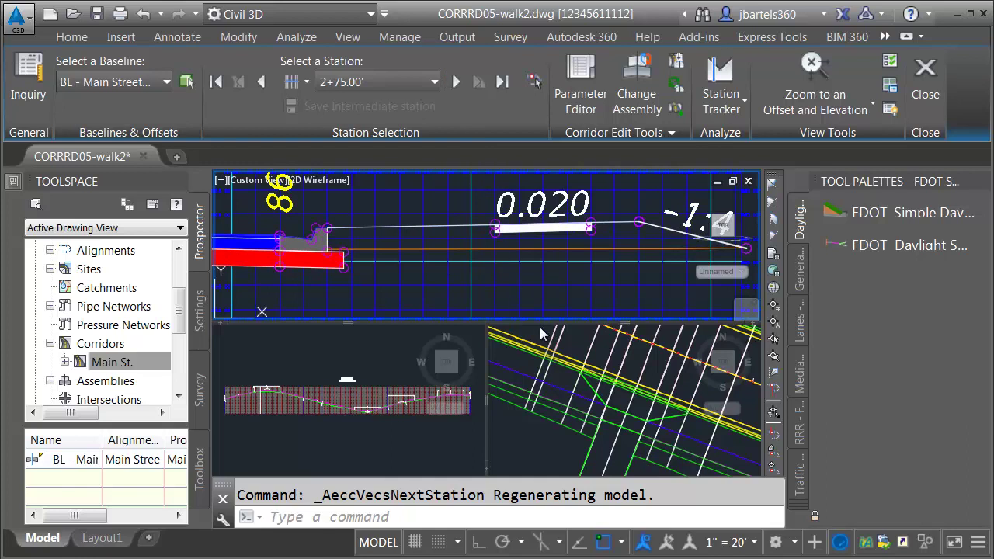
left_click(929, 83)
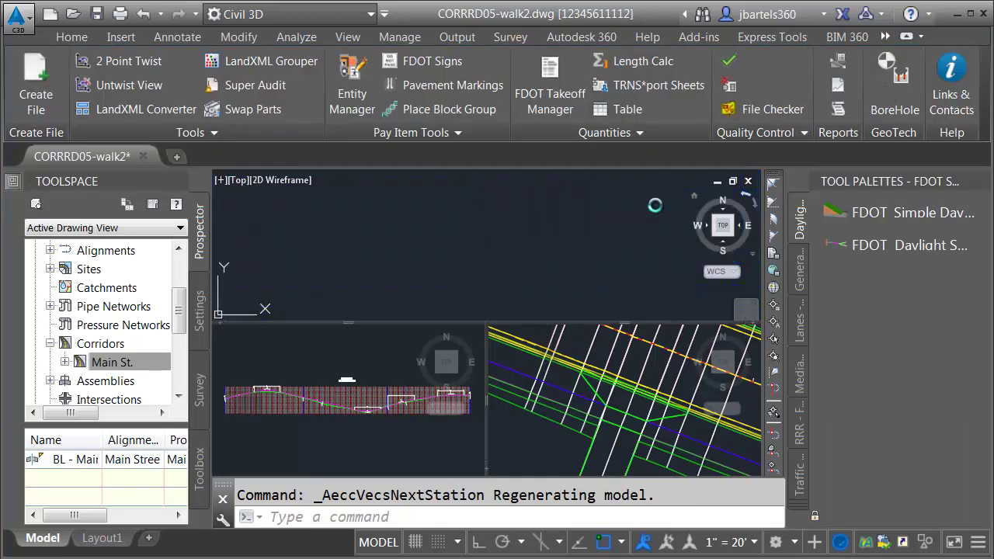
Step: Select the corridor, orbit it into a 3D view from the back, and examine the driveway up close
left_click(515, 254)
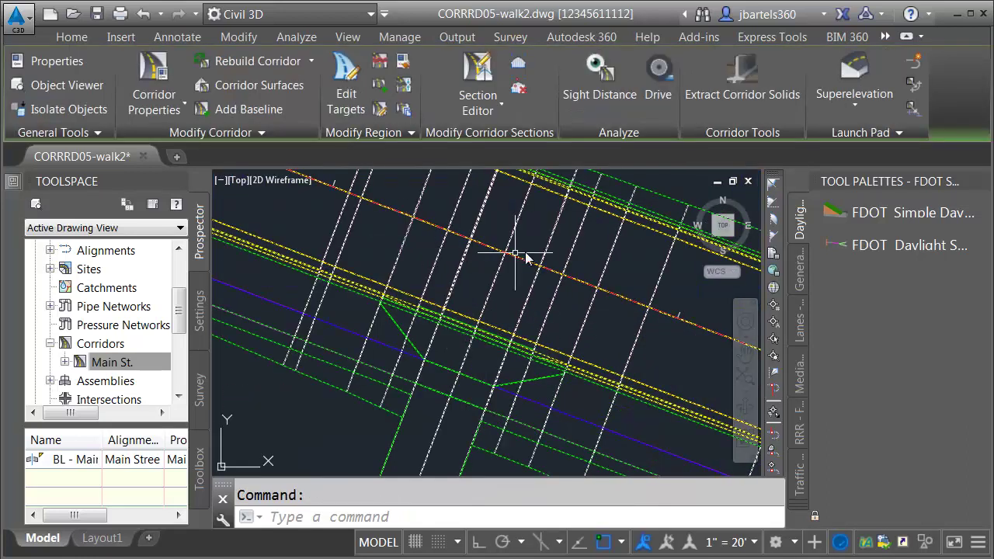
left_click(715, 223)
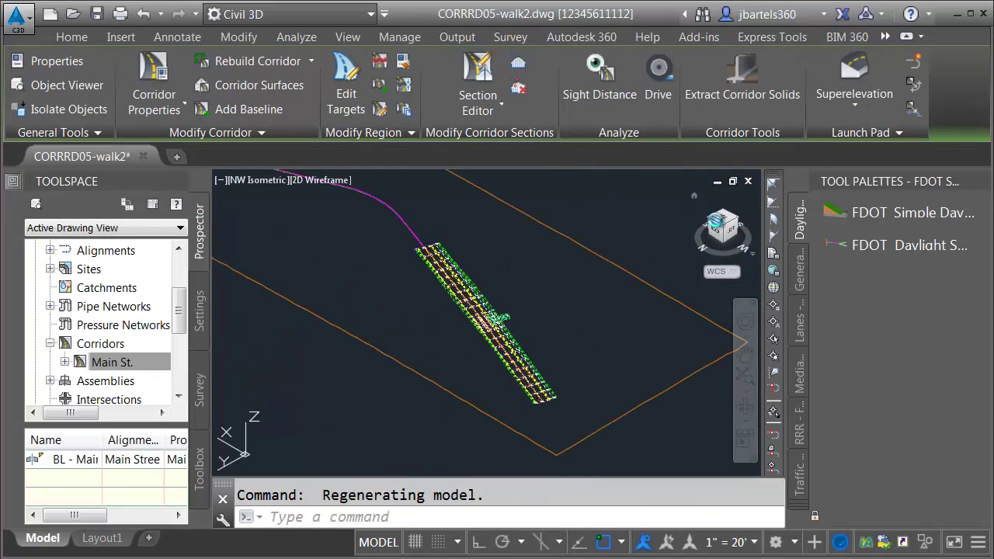
left_click_drag(714, 225, 482, 319)
scroll(489, 315, "up", 4)
scroll(497, 334, "up", 2)
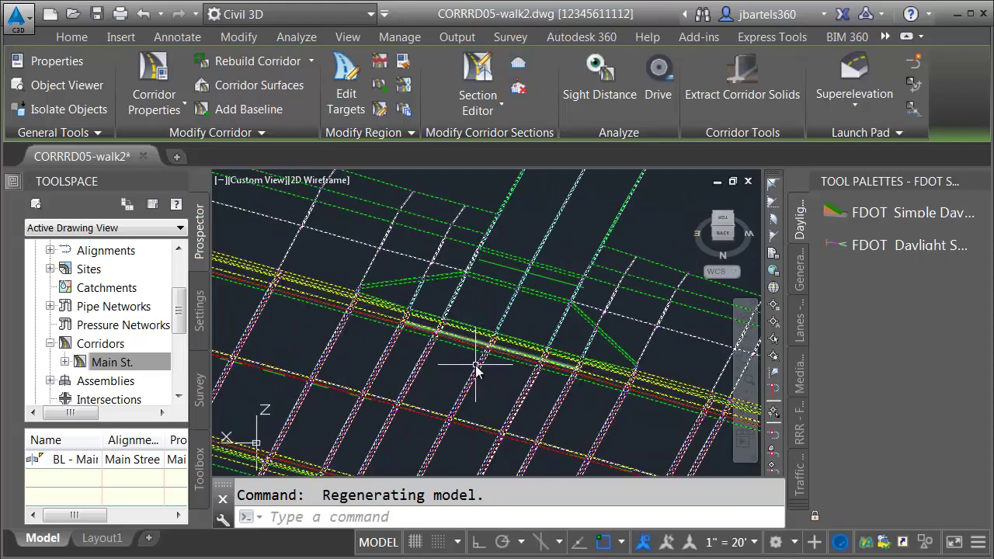